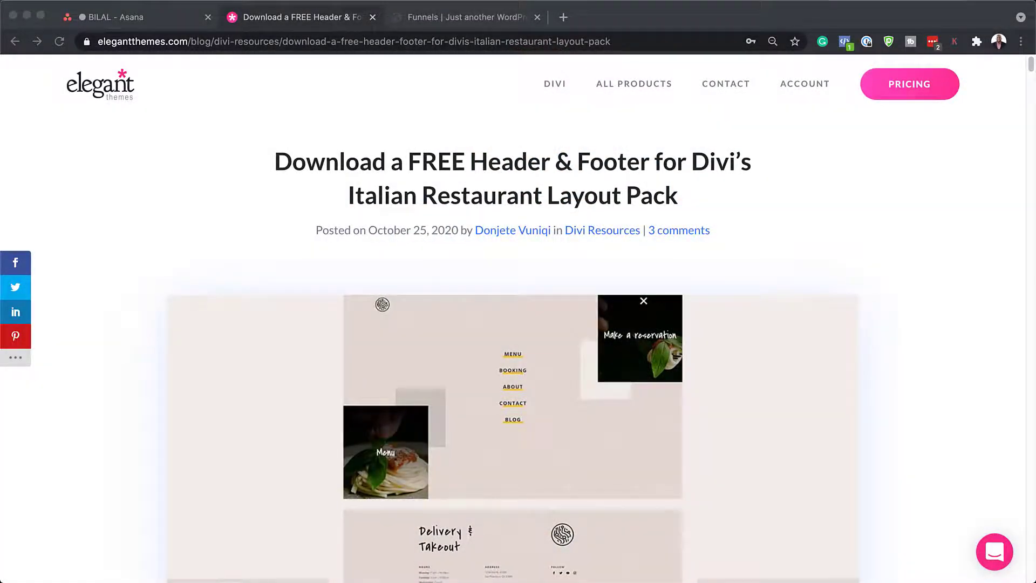
Step: Scroll down to the purple 'Check Out The Italian Restaurant Global Header & Footer Template Below' banner
scroll(512, 324, "down", 7)
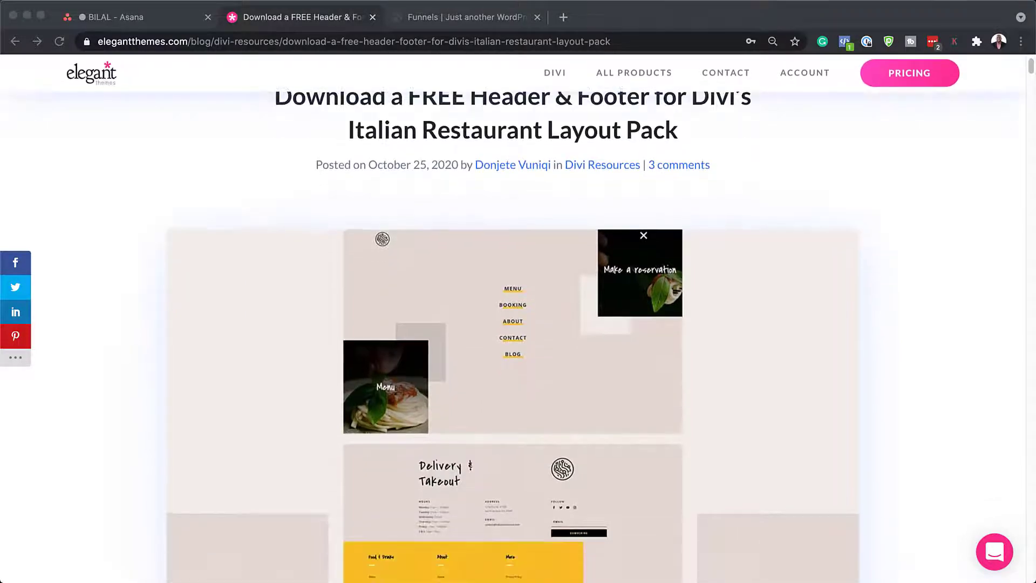
scroll(513, 324, "down", 5)
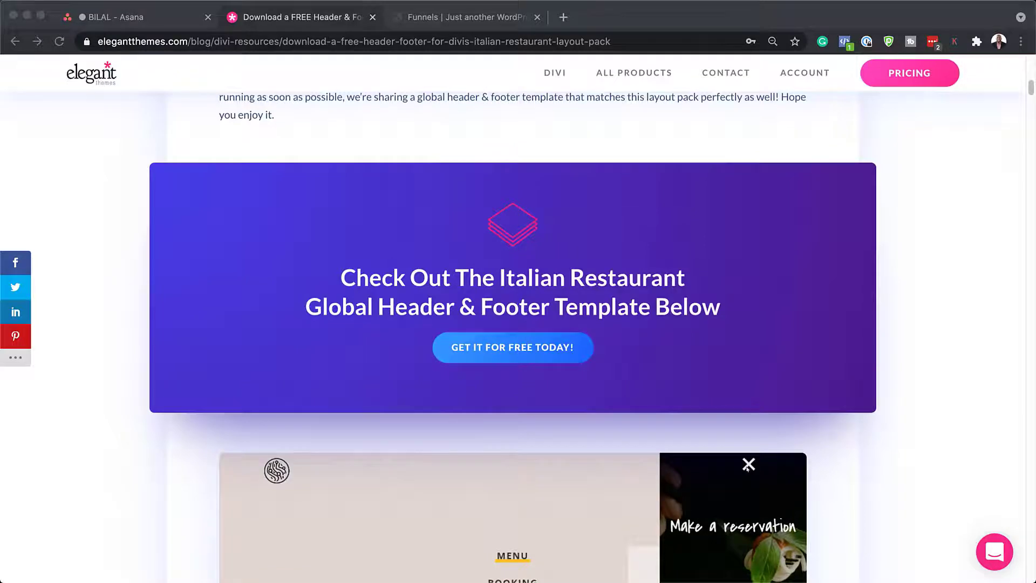
Step: Submit your email address in the free template download form
left_click(525, 354)
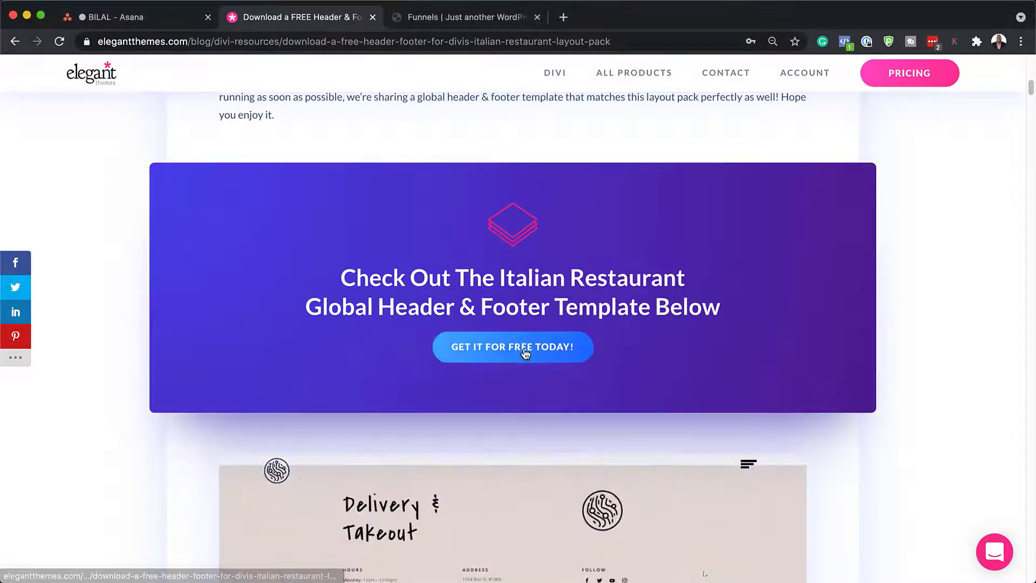
left_click(525, 352)
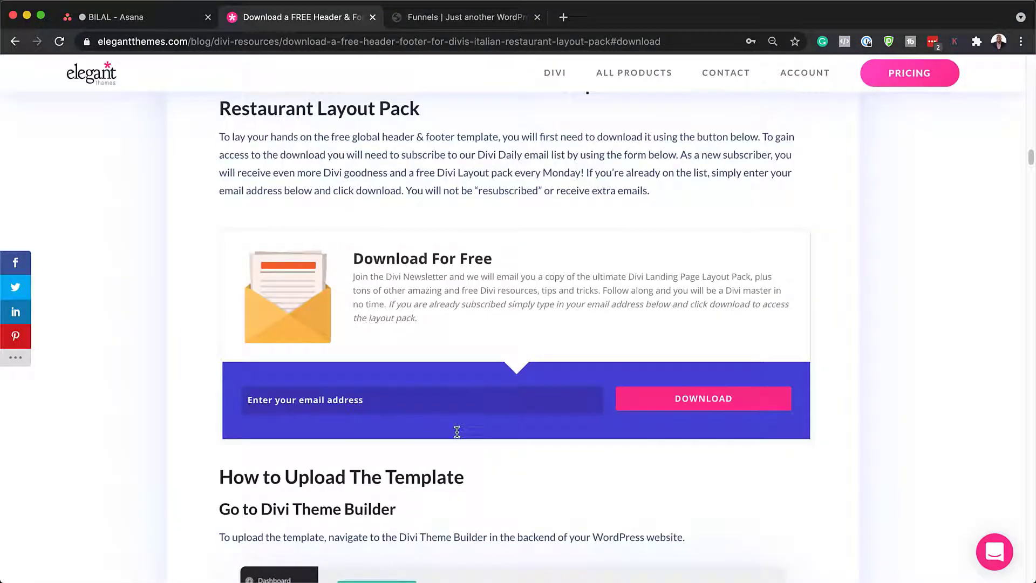
left_click(688, 406)
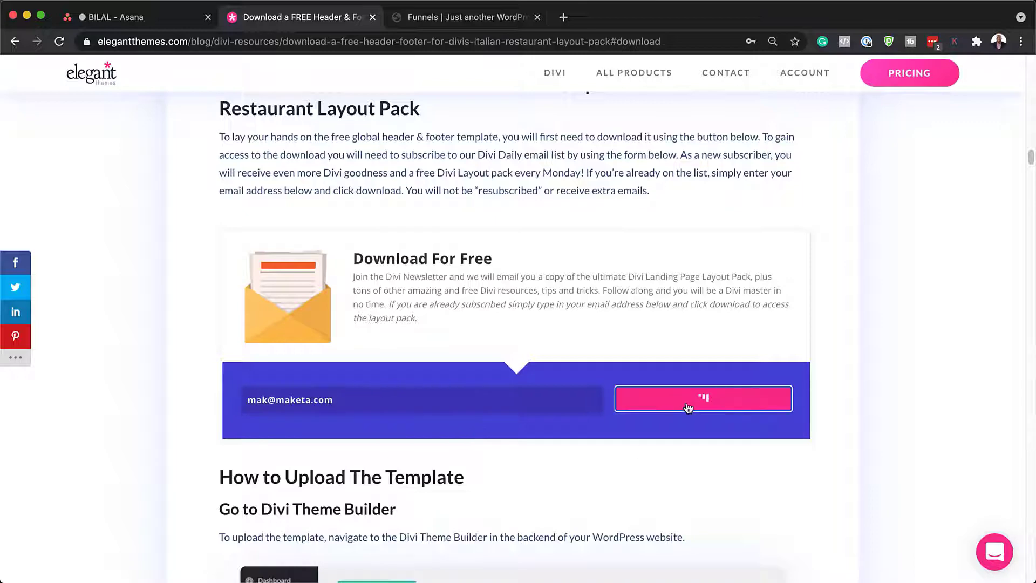
Step: Download the template zip files and reveal the zip in Finder
left_click(520, 221)
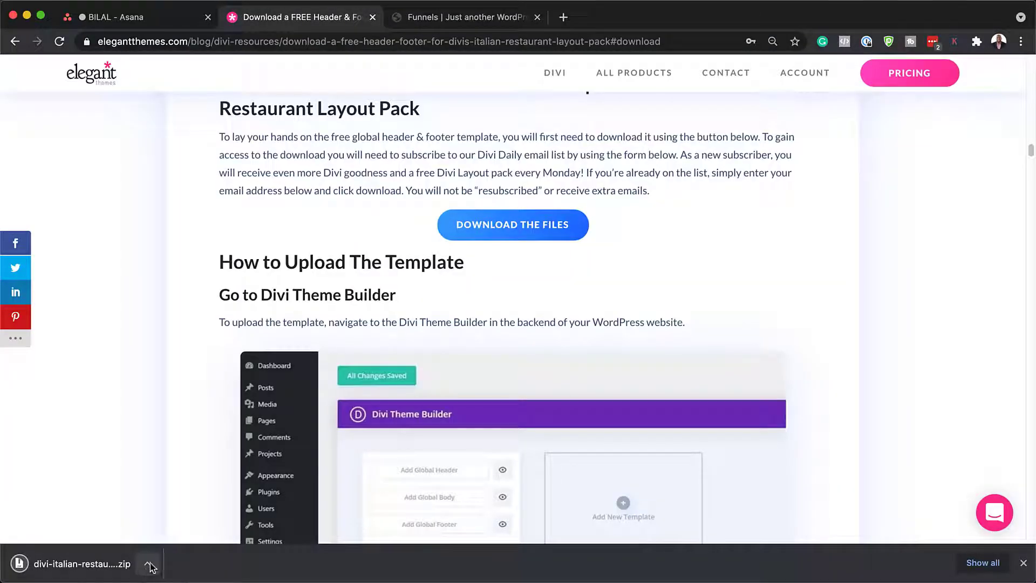
left_click(148, 566)
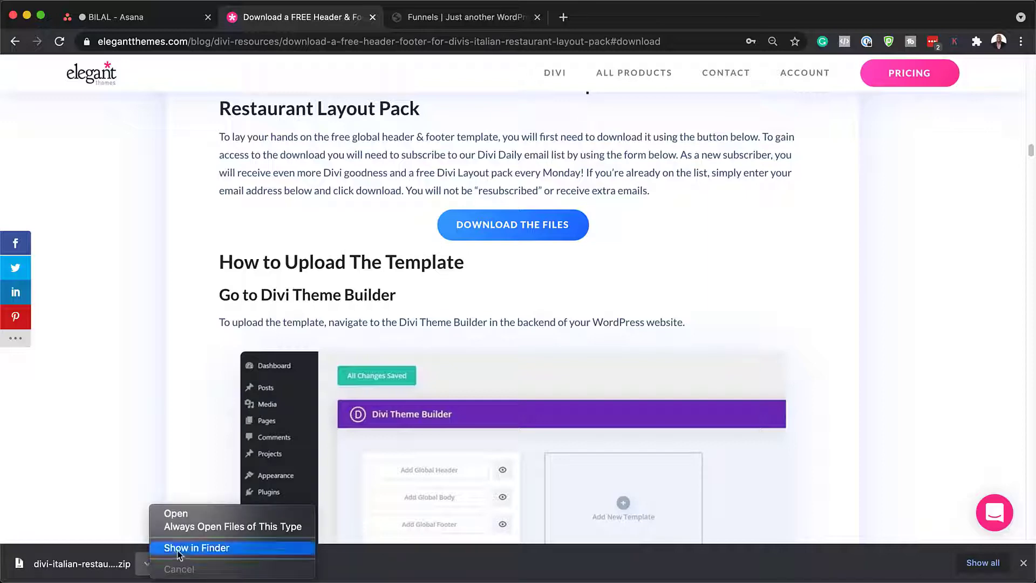
left_click(179, 548)
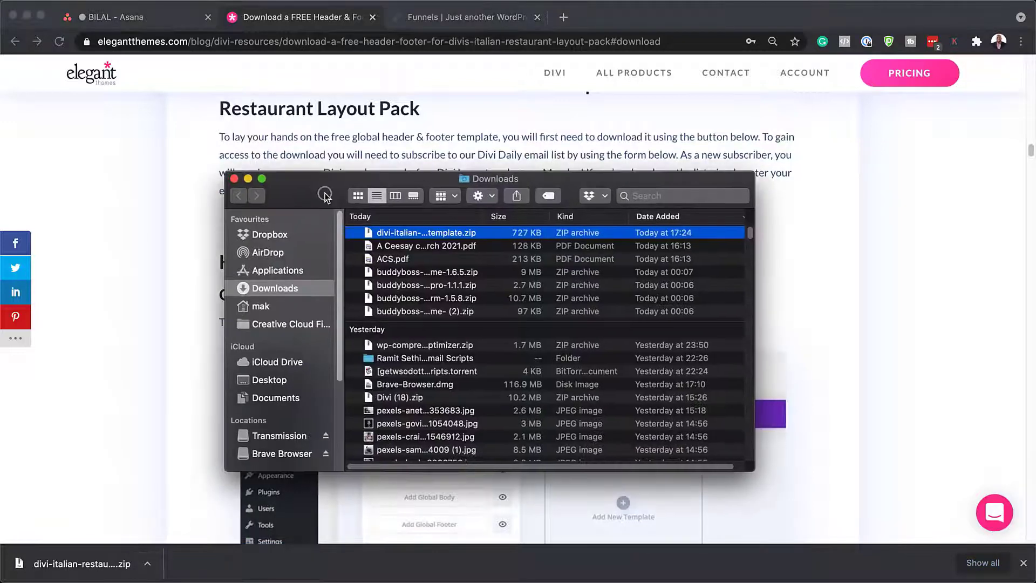
Step: Extract the zip, open its folder to find the header-footer .json, then minimize Finder
double_click(364, 243)
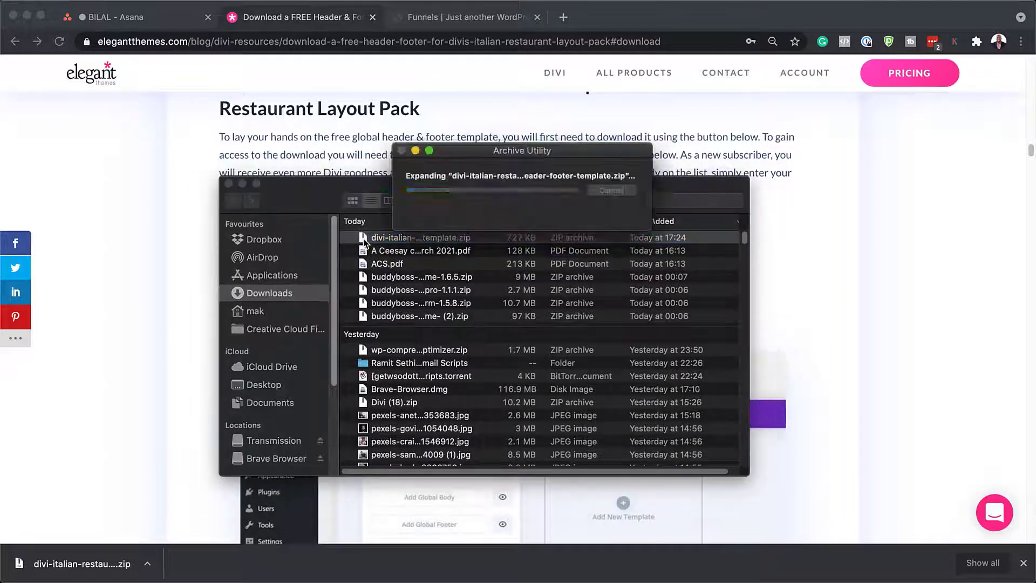
scroll(467, 373, "down", 2)
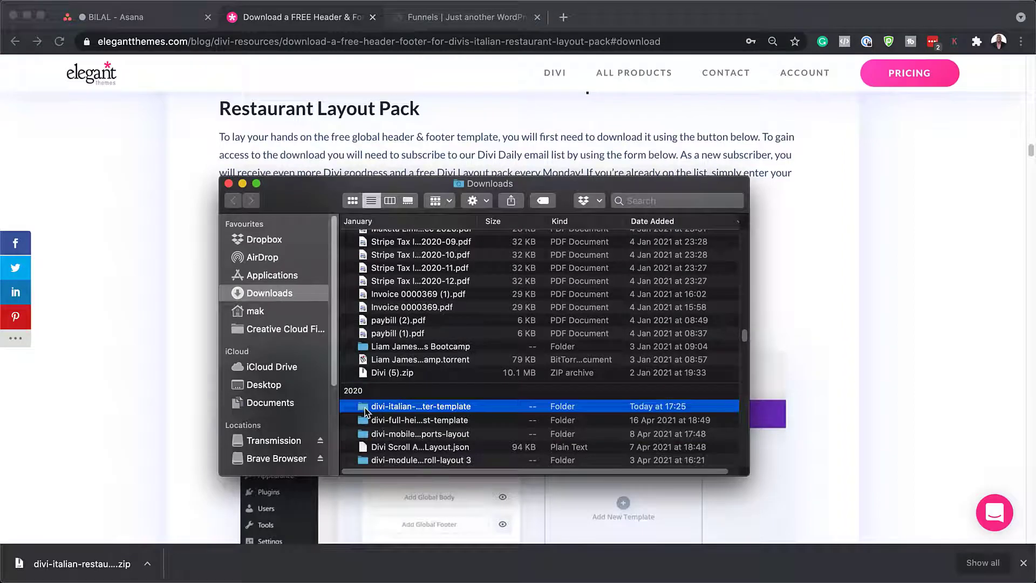
double_click(366, 408)
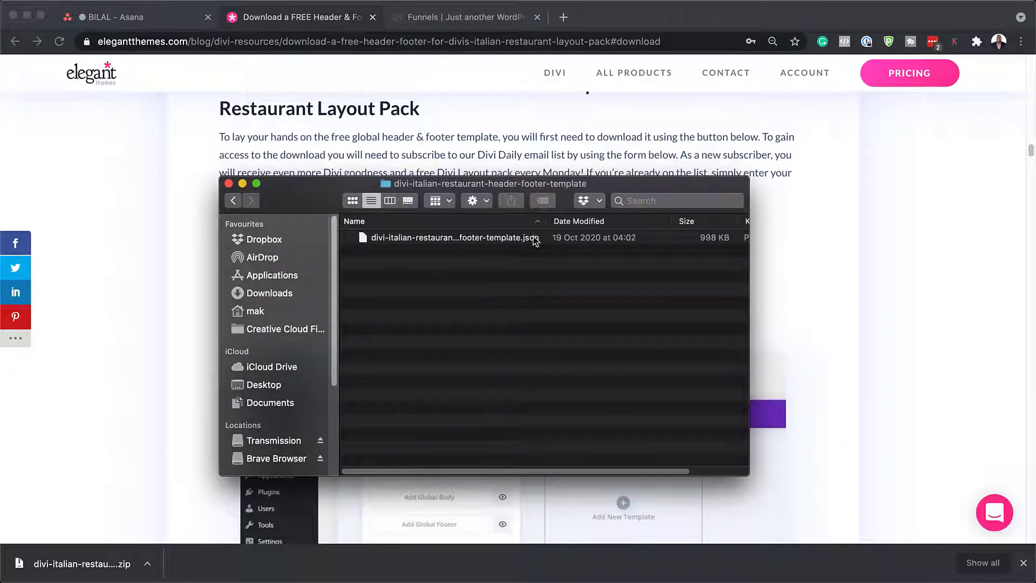
double_click(600, 186)
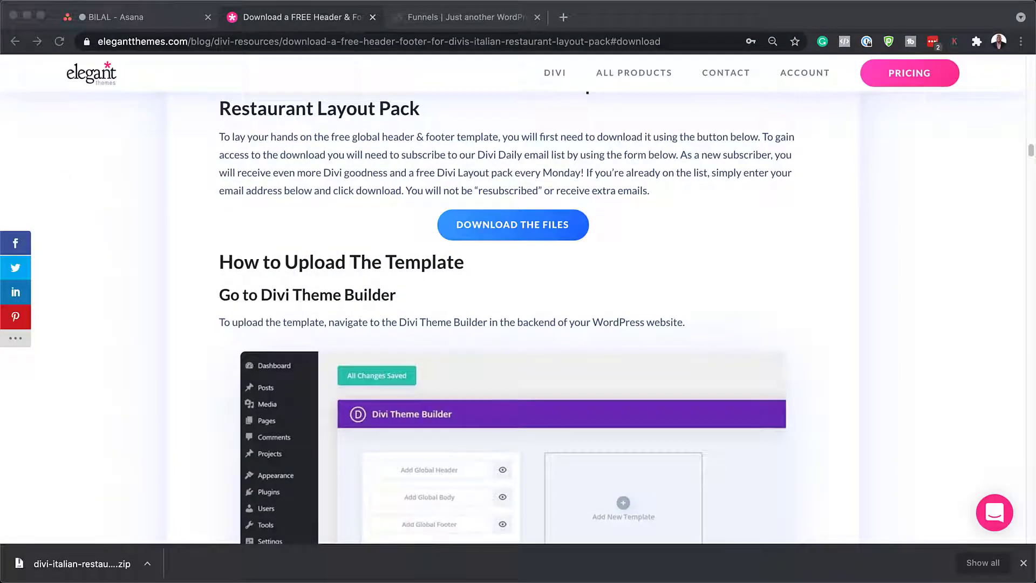
scroll(282, 135, "up", 1)
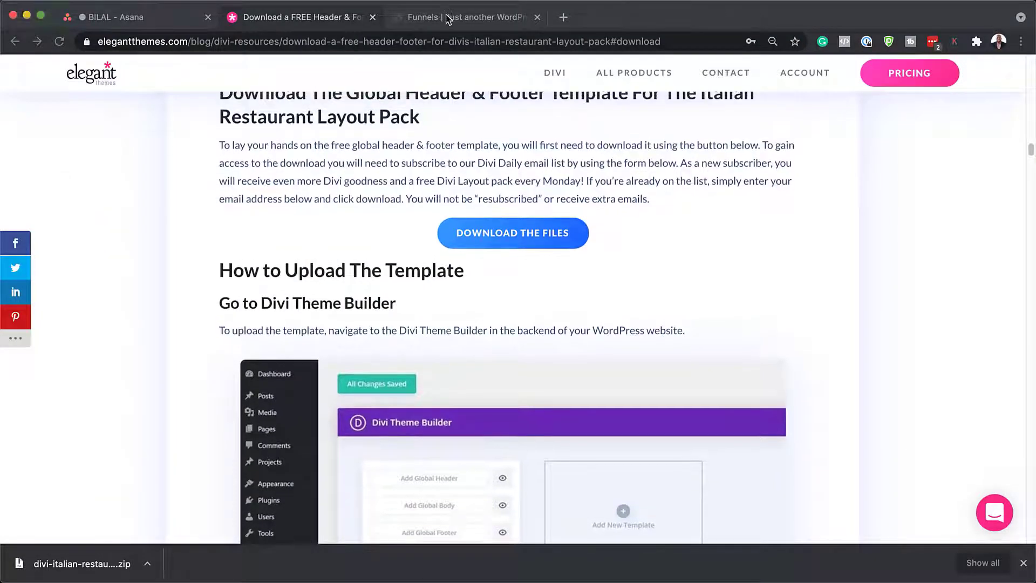
Step: In the Funnels tab, log in to funnels.local/wp-admin with the saved admin credentials
left_click(423, 18)
left_click(313, 41)
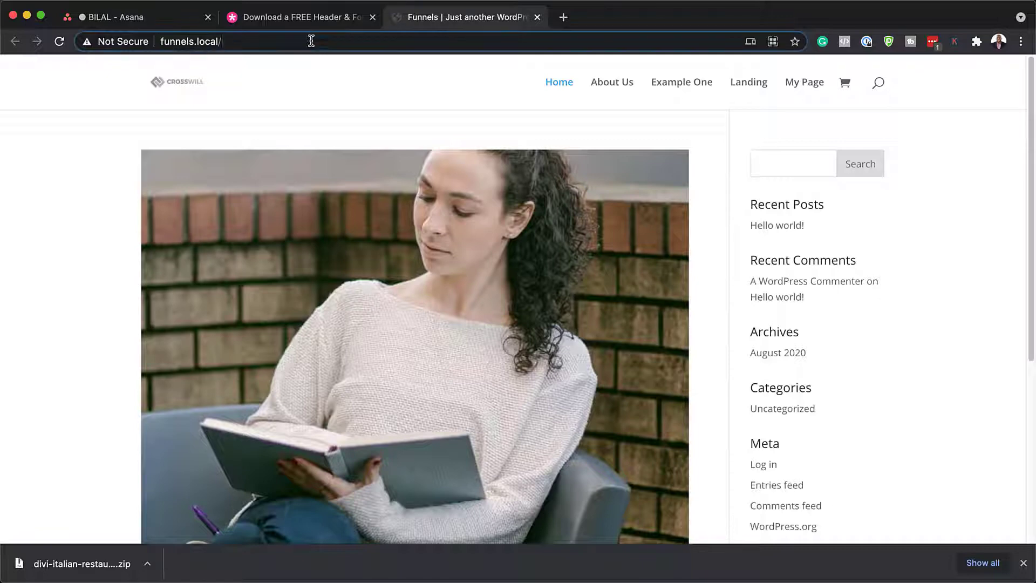
type("wp-")
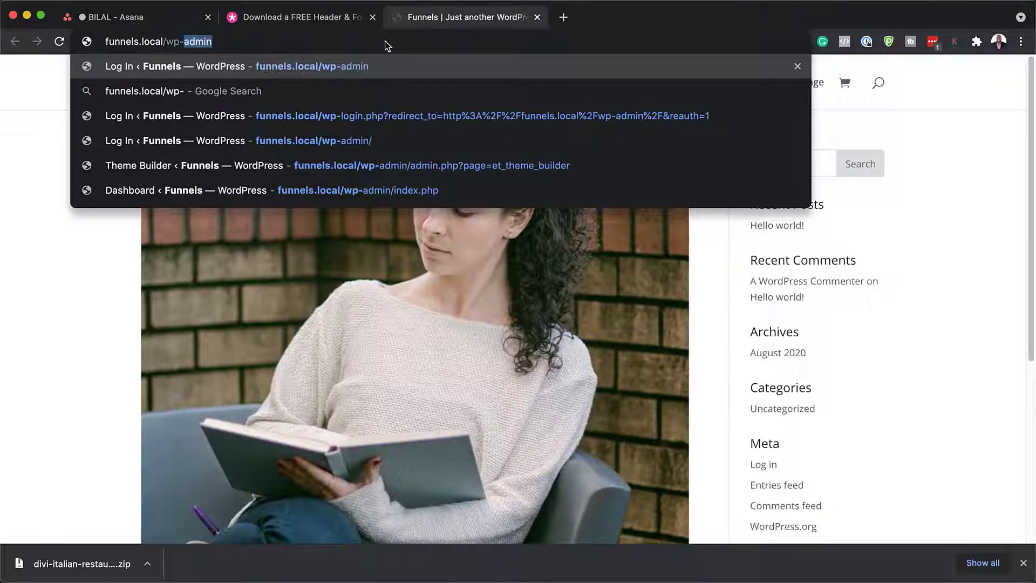
key("Return")
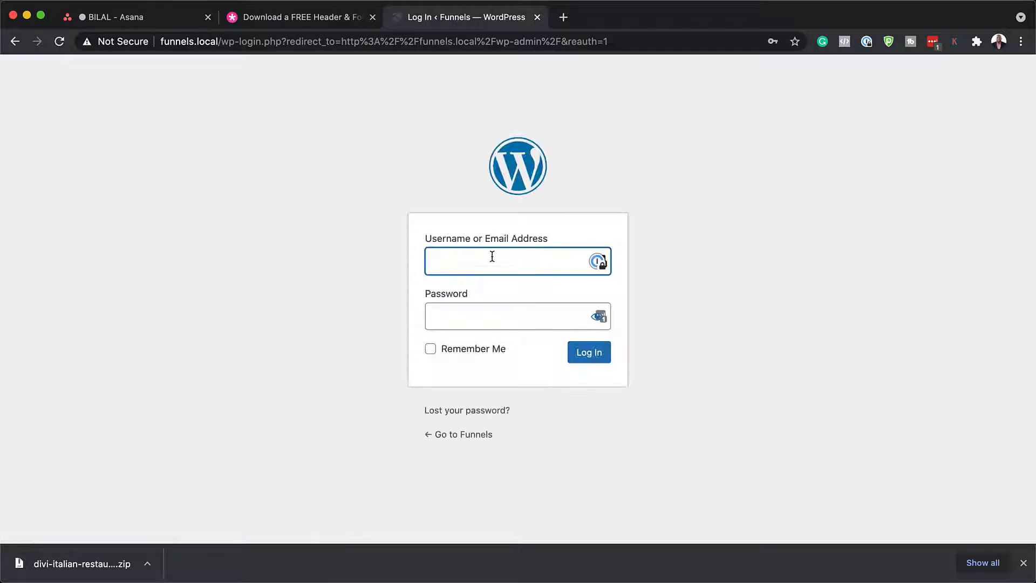
left_click(492, 256)
left_click(500, 300)
left_click(601, 358)
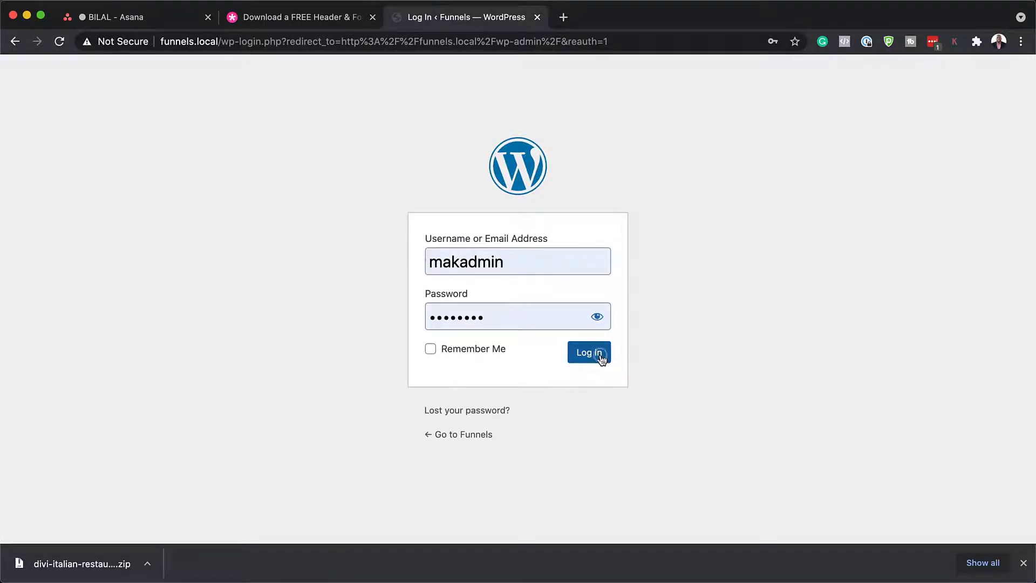
Step: Go to Divi > Theme Builder in the admin menu
scroll(63, 302, "down", 3)
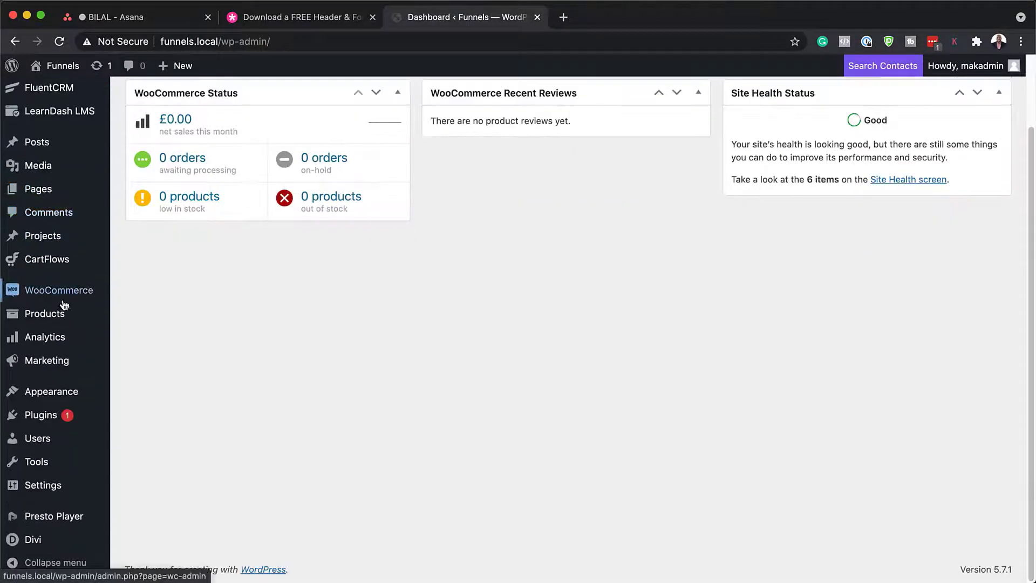
mouse_move(39, 550)
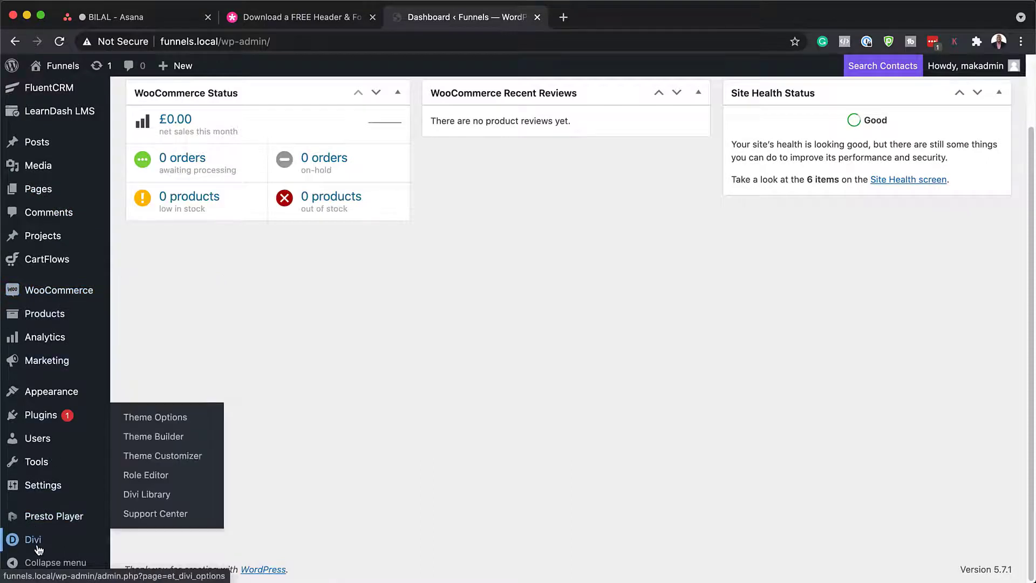
left_click(161, 439)
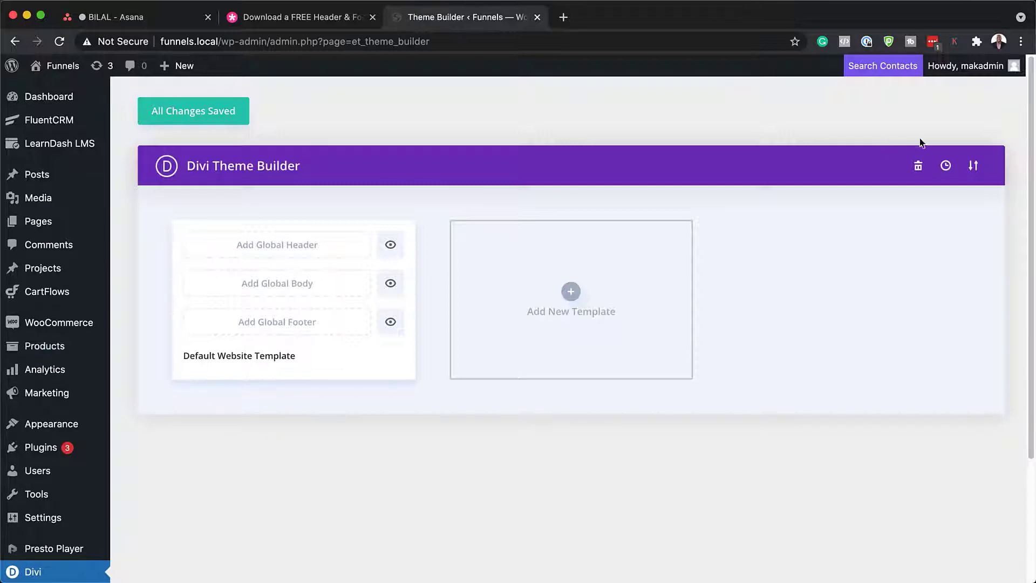
Step: Import the Italian restaurant header-footer .json through Portability > Import
left_click(973, 168)
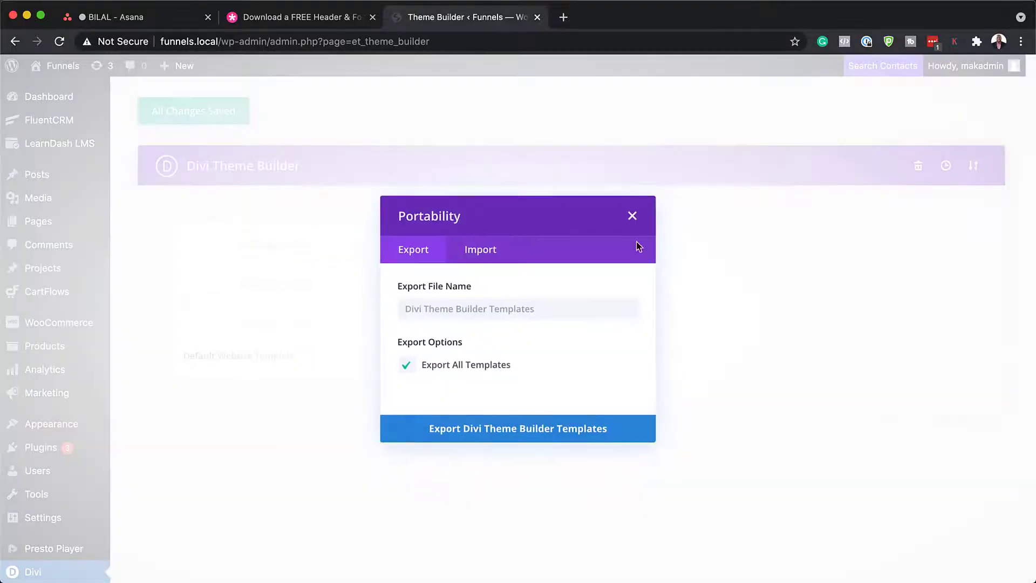
left_click(479, 239)
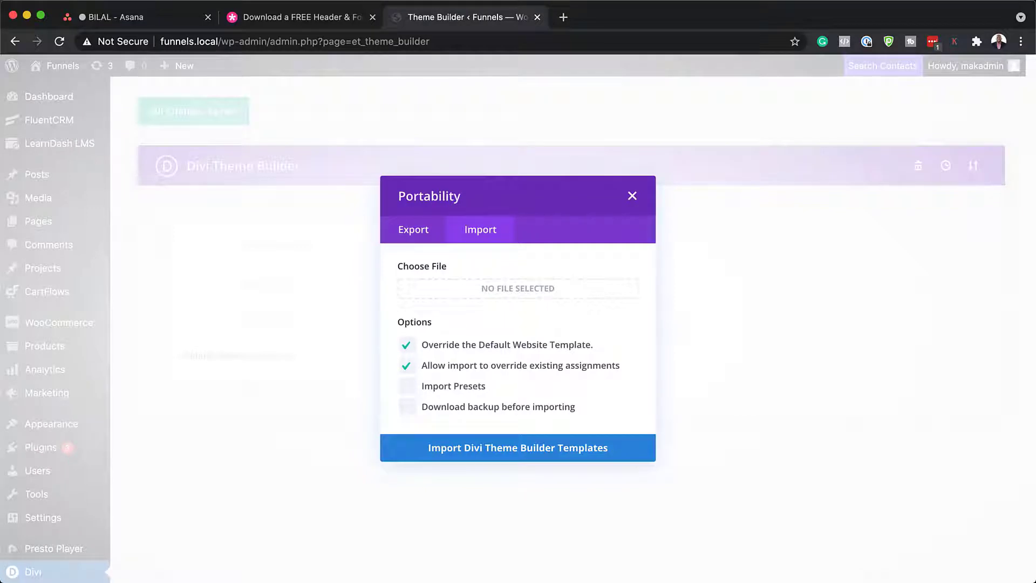
left_click_drag(0, 340, 86, 390)
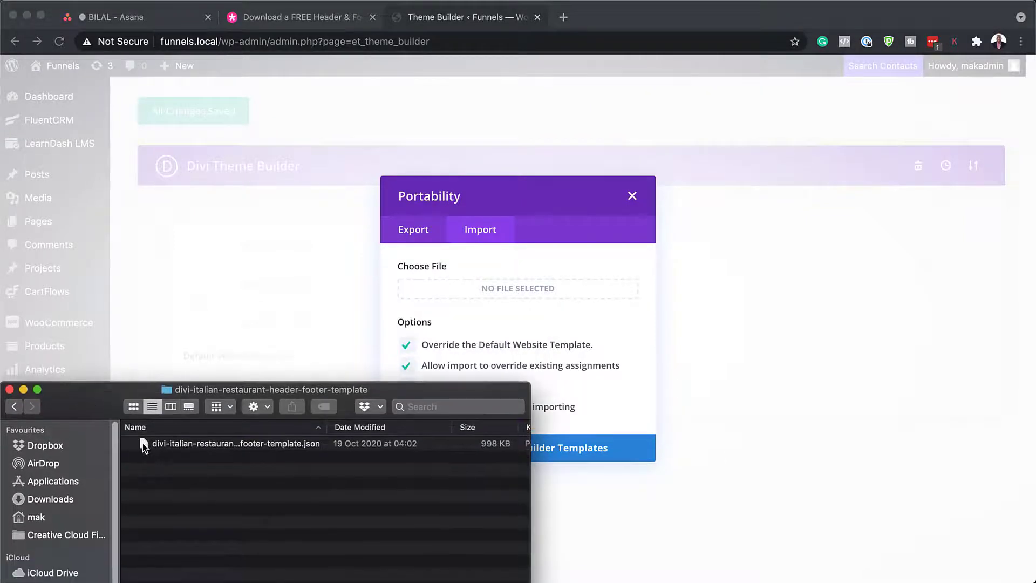
left_click_drag(142, 443, 463, 292)
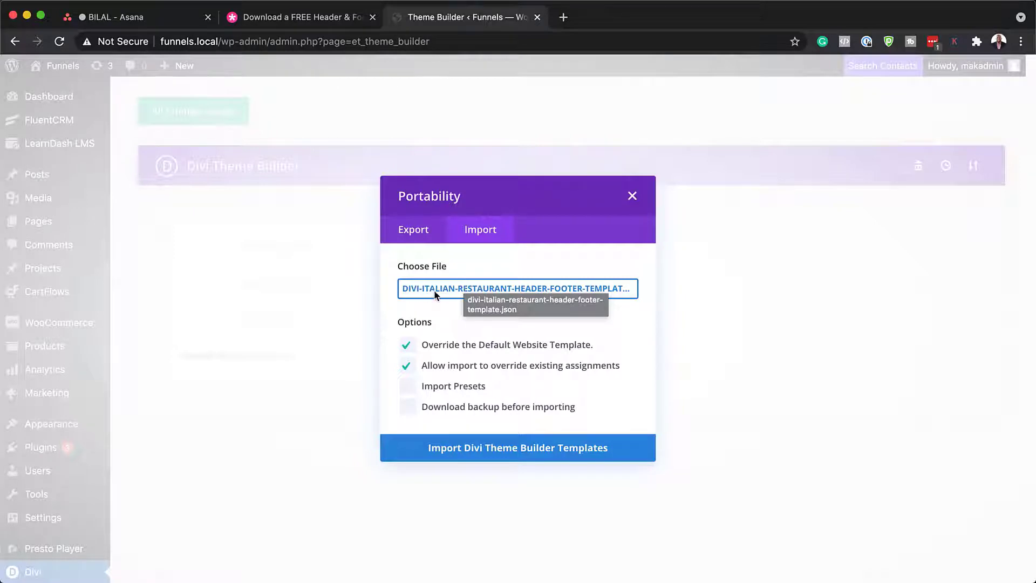
left_click(484, 456)
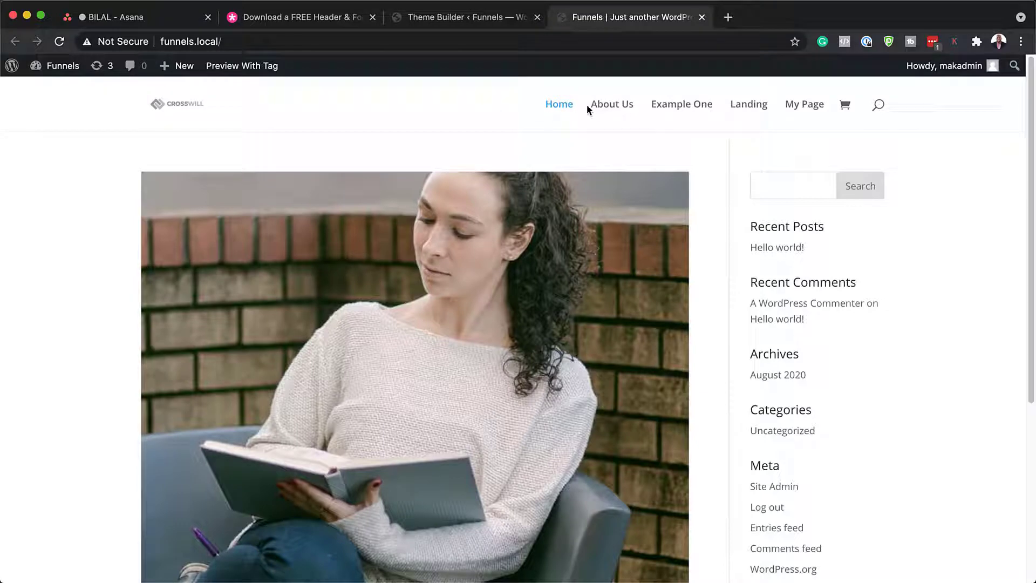
Step: Save the imported Global Header and Footer templates in the Theme Builder
scroll(822, 258, "down", 5)
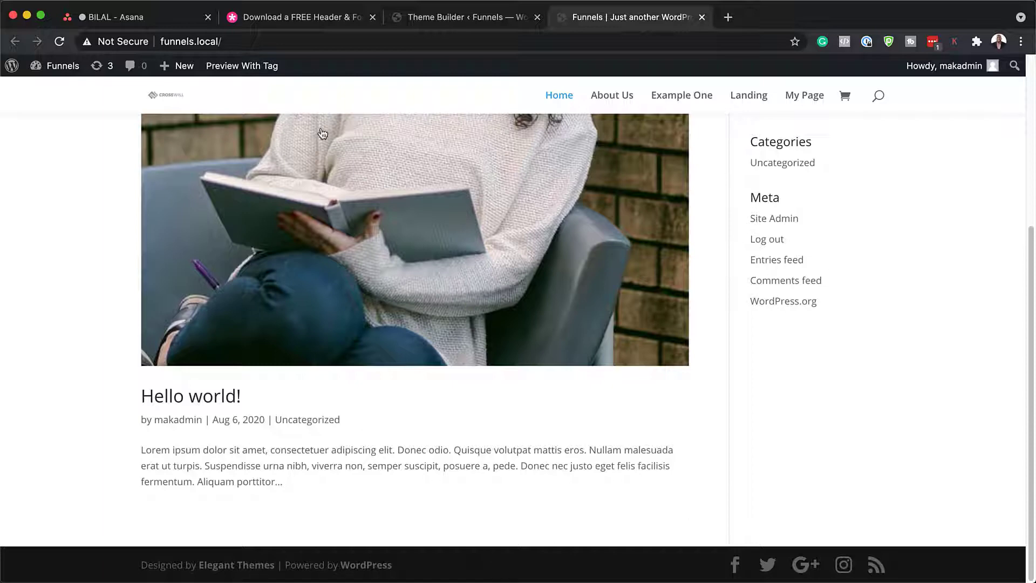
left_click(439, 18)
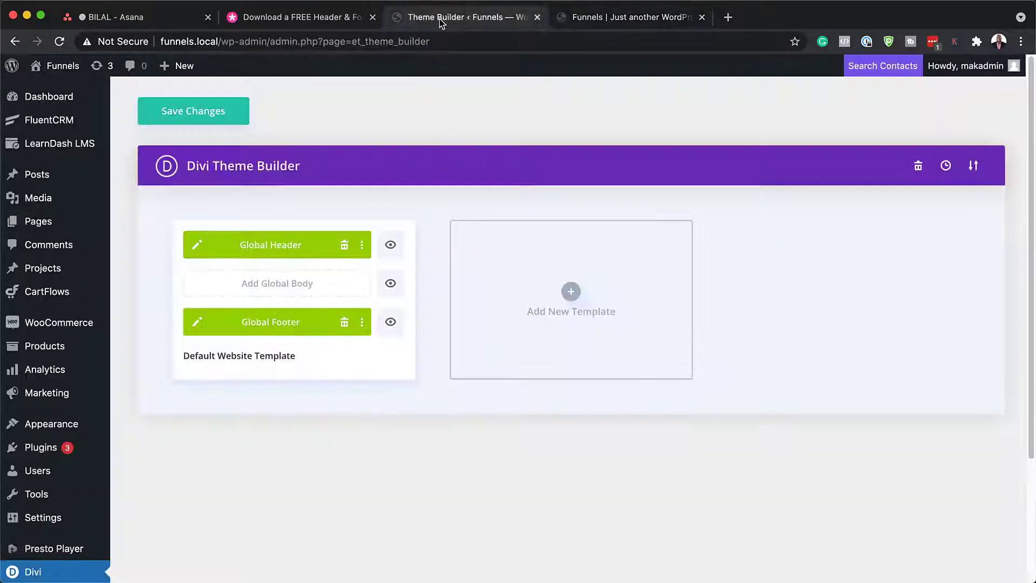
left_click(210, 116)
Step: Reload the homepage, scroll to check the new footer, and open and close the overlay menu
left_click(631, 18)
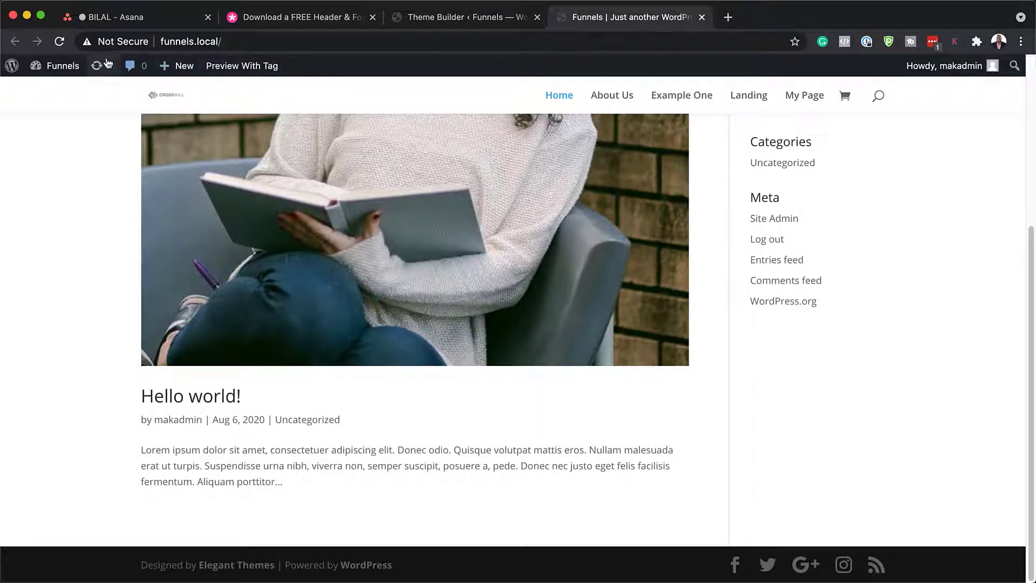
left_click(61, 42)
scroll(557, 448, "down", 5)
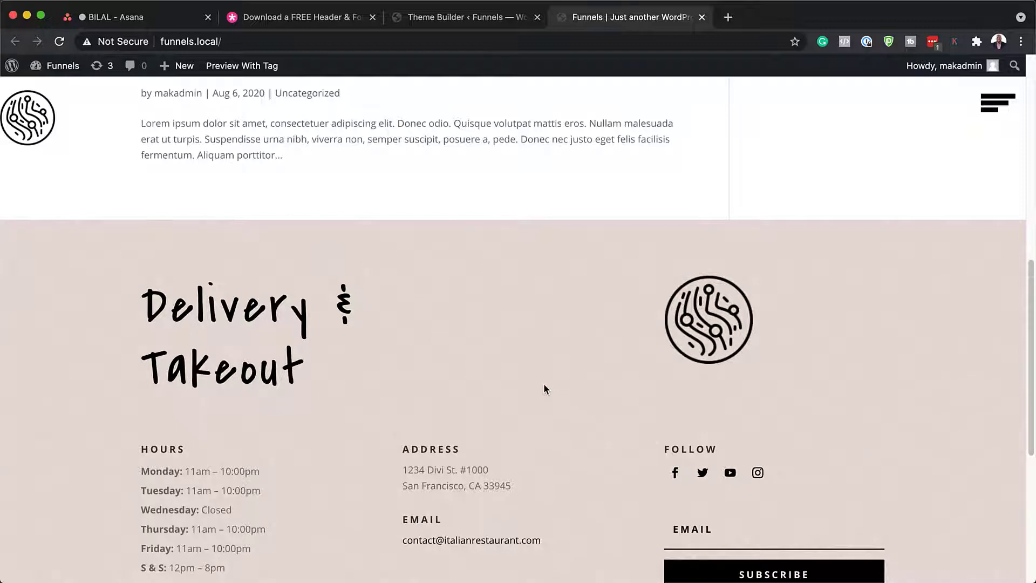
scroll(543, 385, "down", 6)
scroll(544, 386, "up", 12)
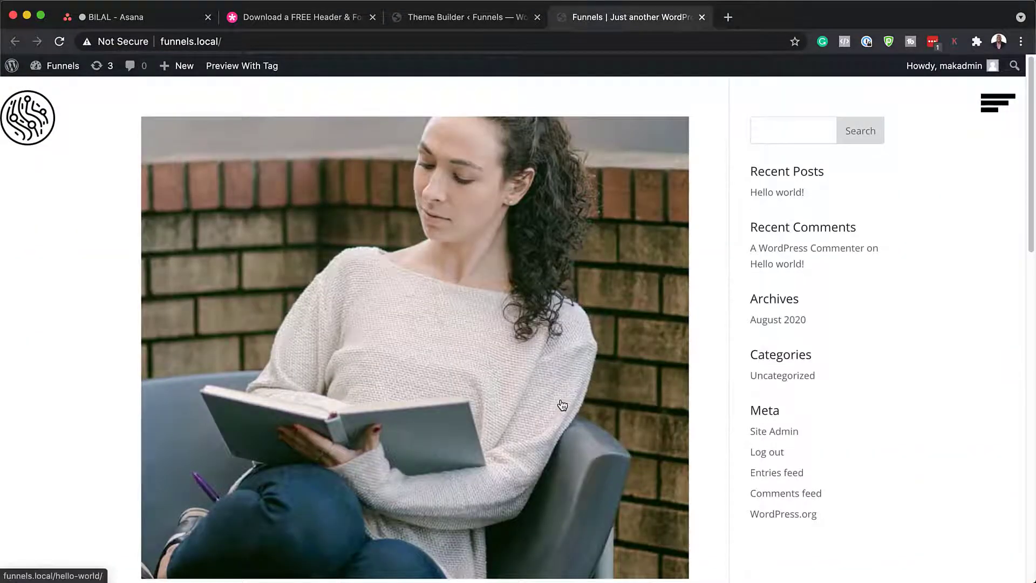
left_click(995, 108)
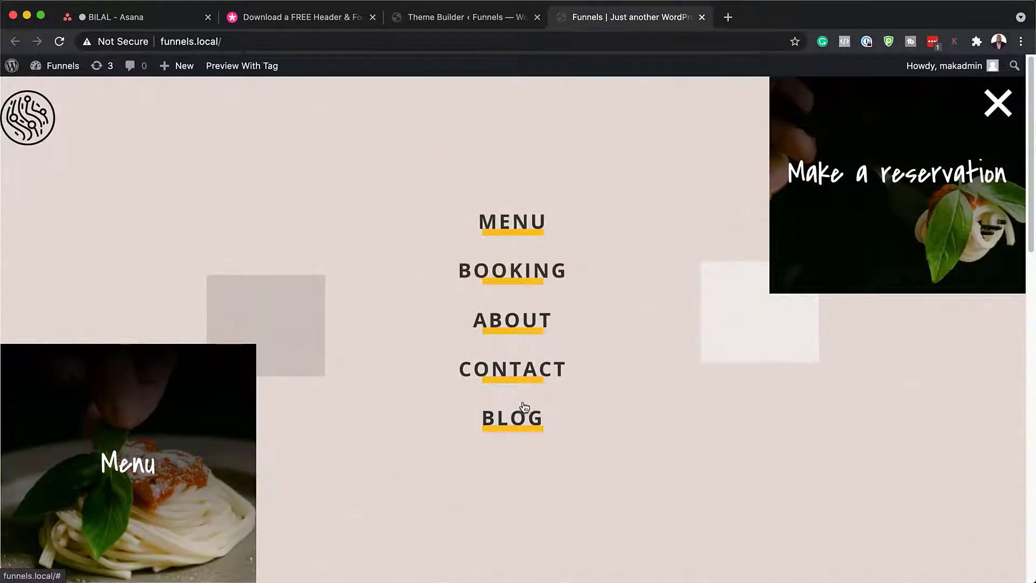
left_click(998, 101)
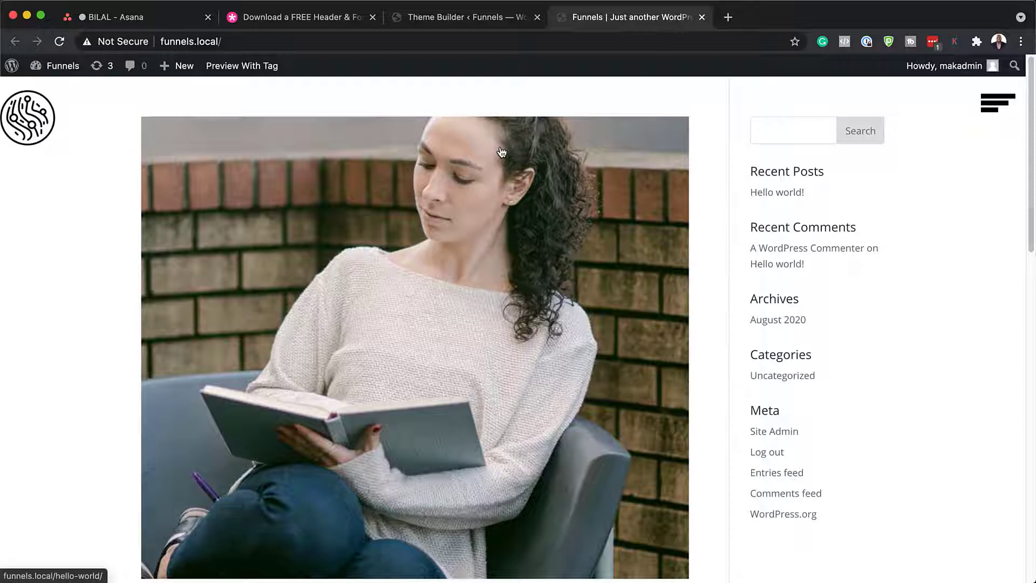
left_click(448, 18)
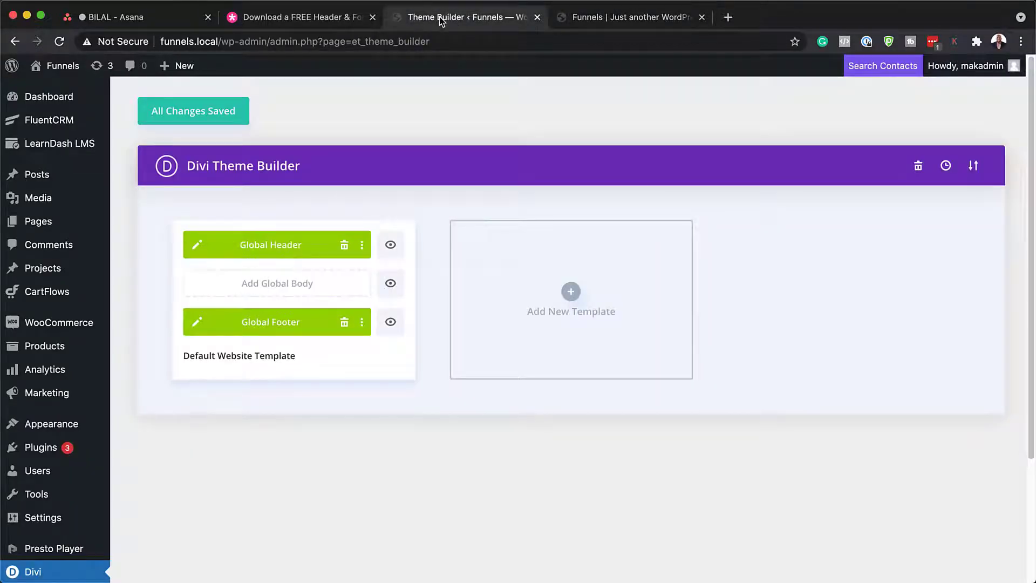
Step: Edit the Global Header, try a red then transparent section background, and discard
left_click(198, 246)
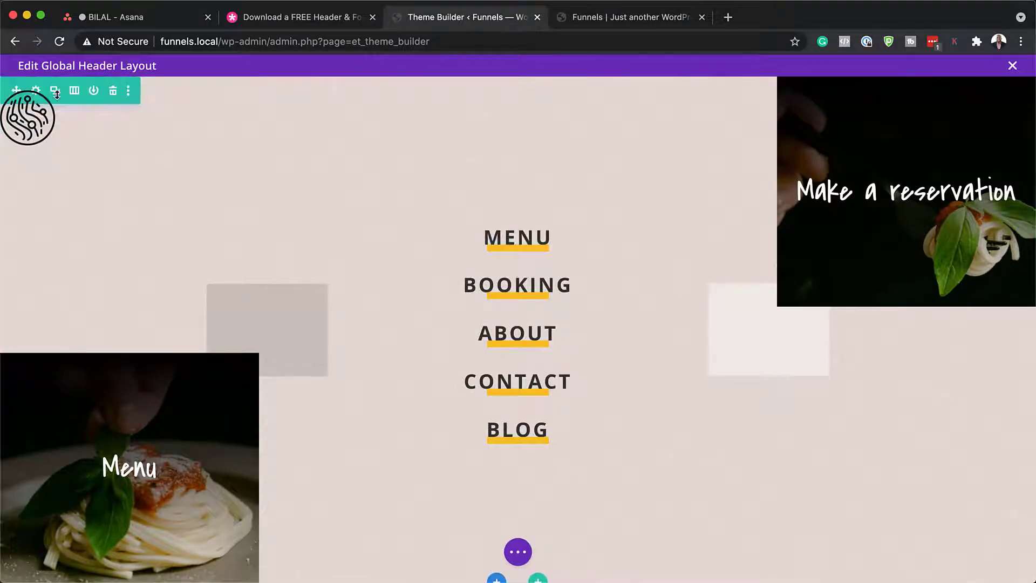
left_click(36, 91)
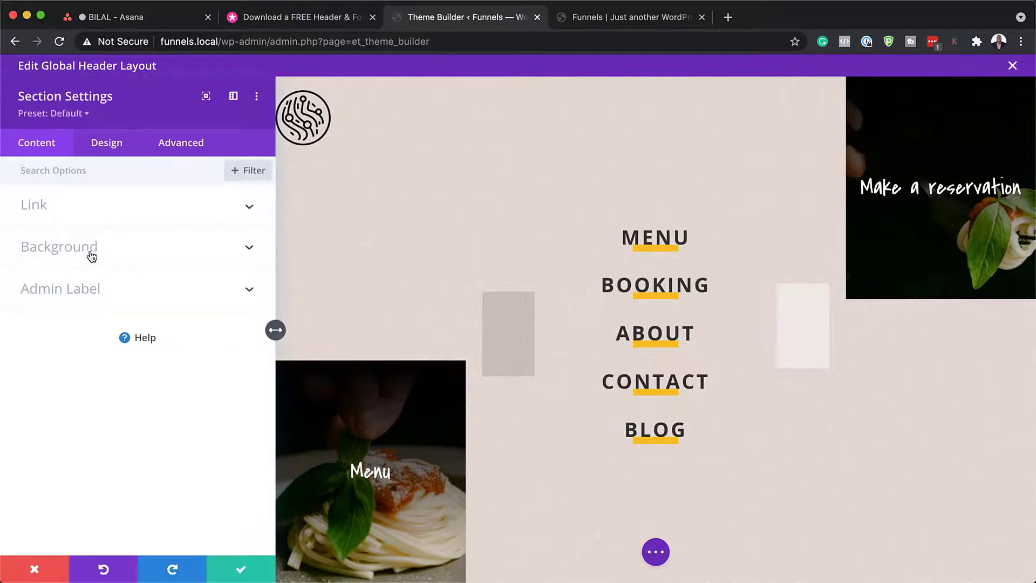
left_click(89, 247)
scroll(156, 355, "down", 1)
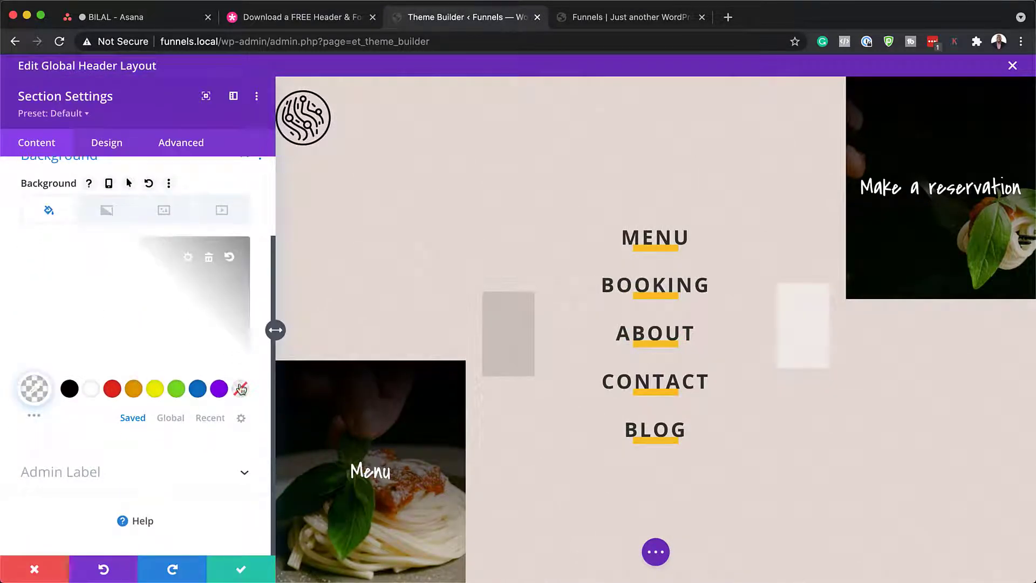
left_click(112, 389)
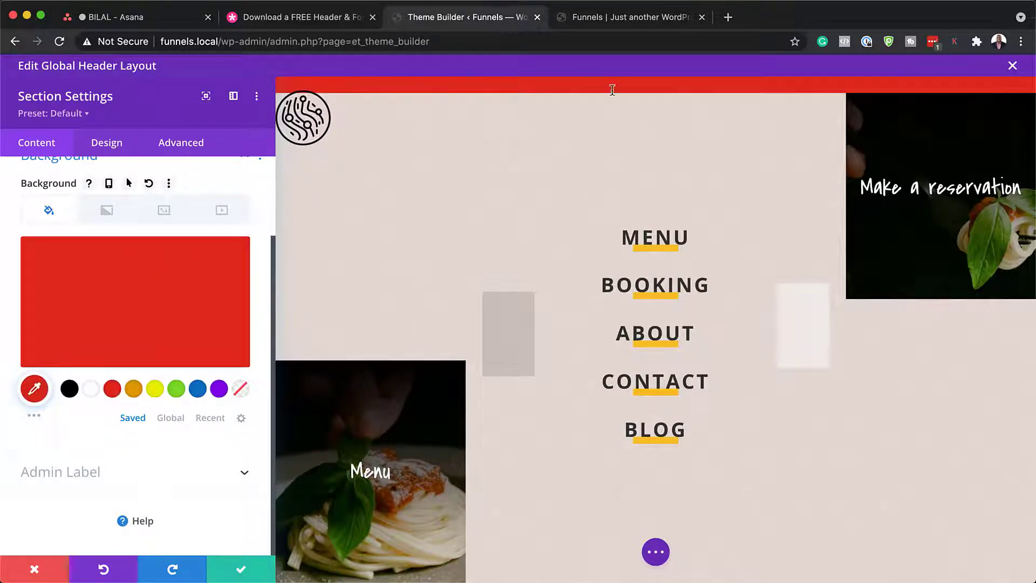
left_click(241, 389)
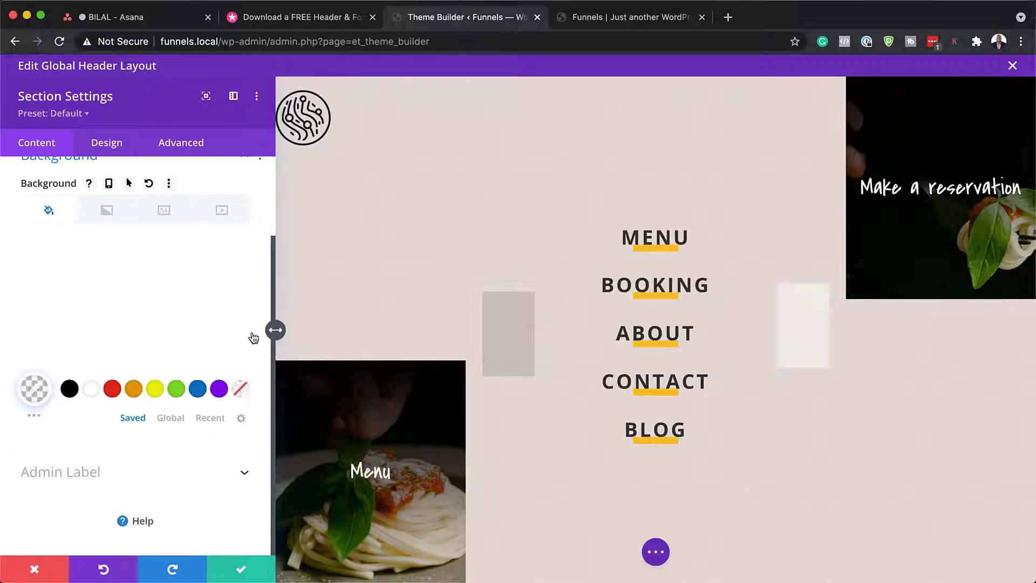
left_click(35, 571)
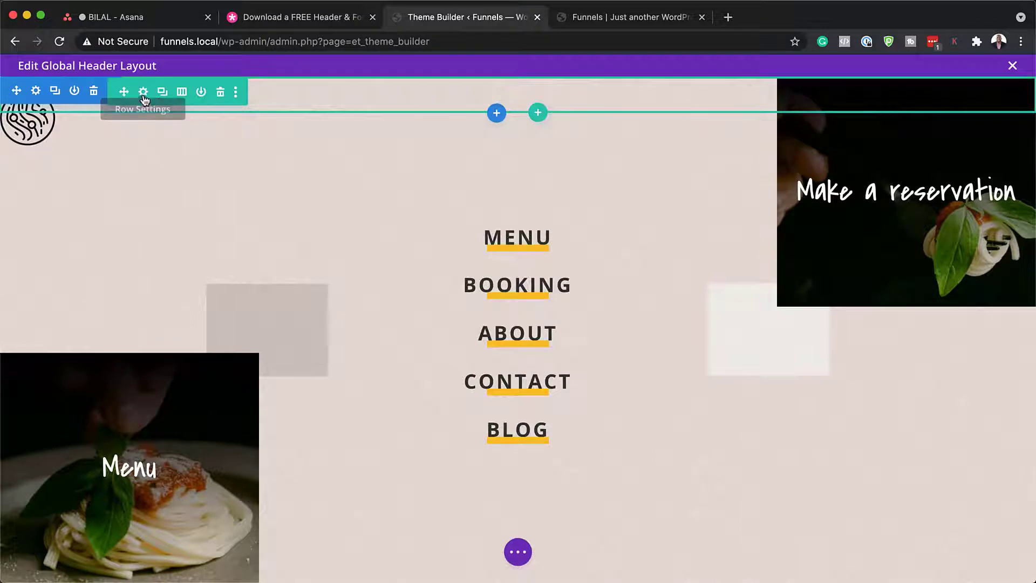
Step: Open the header's Layers panel and the second section's settings
left_click(518, 553)
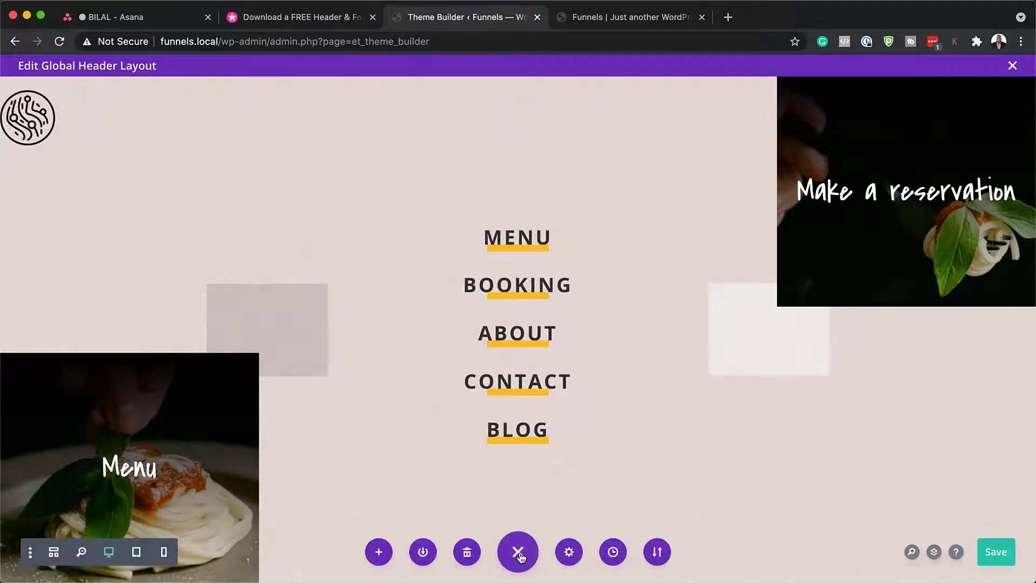
left_click(933, 552)
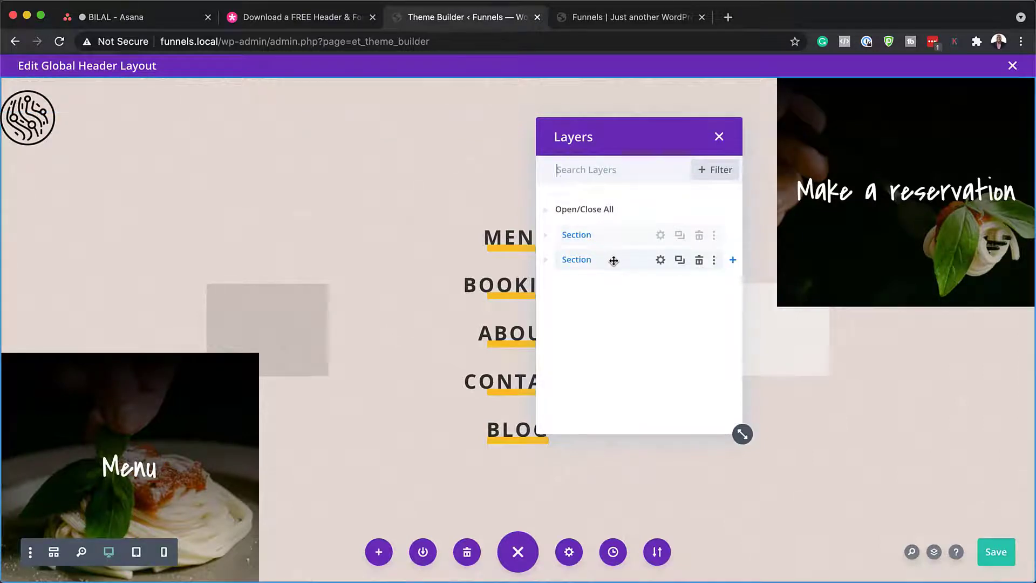
left_click(661, 260)
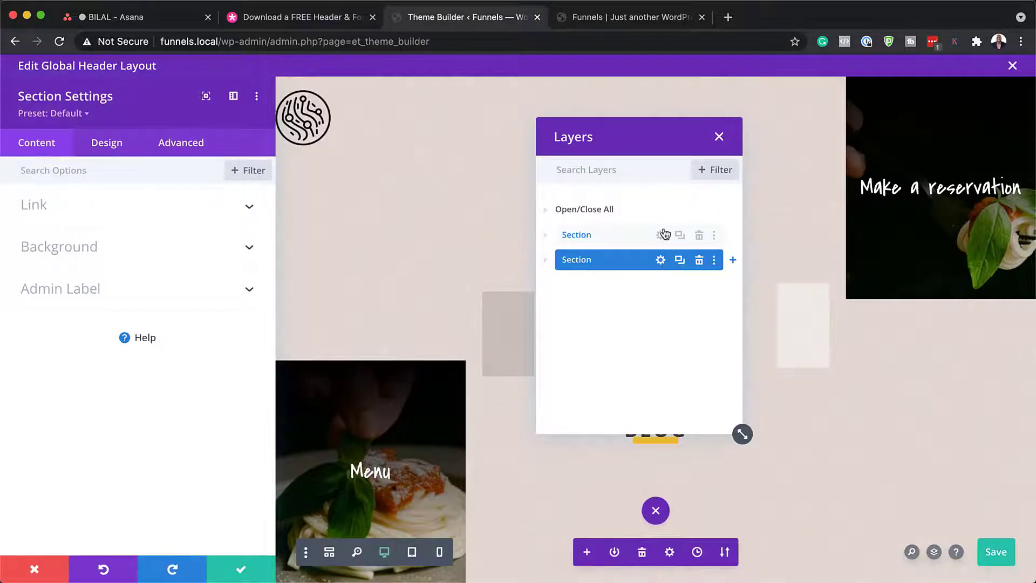
left_click_drag(645, 145, 928, 291)
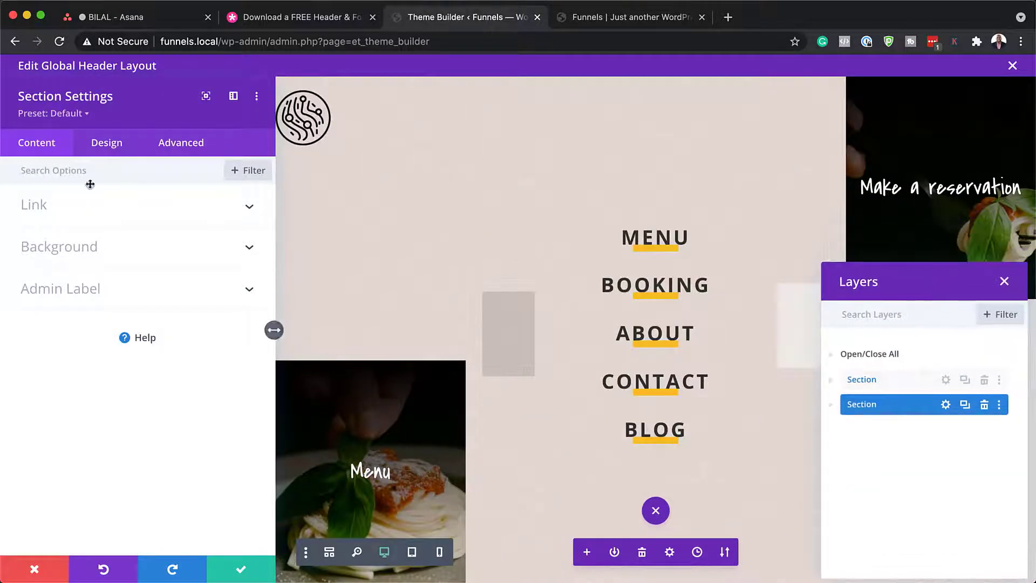
Step: Try removing the second section's background image and using blue #0c71c3, discard, then expand it
left_click(76, 252)
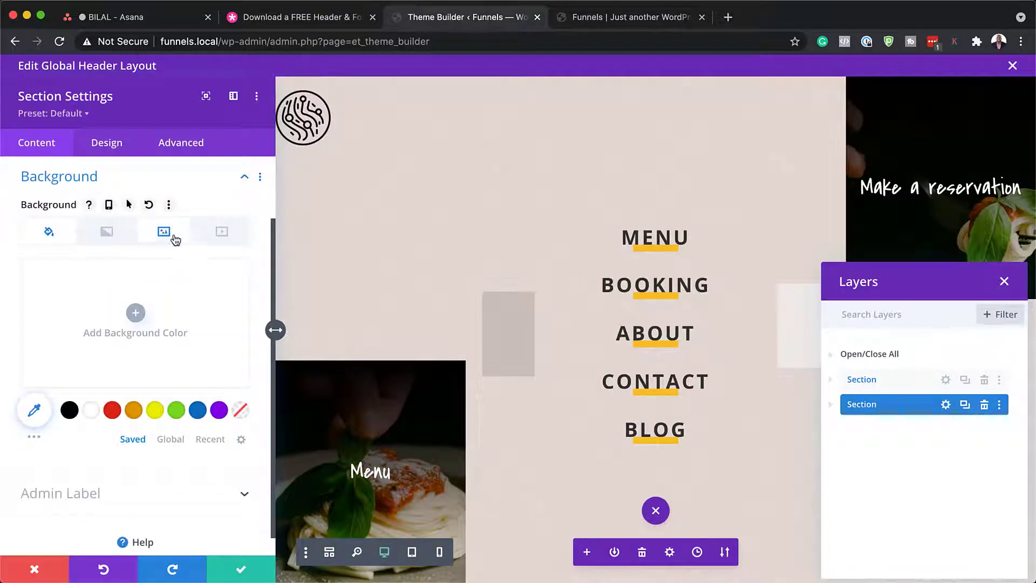
left_click(165, 236)
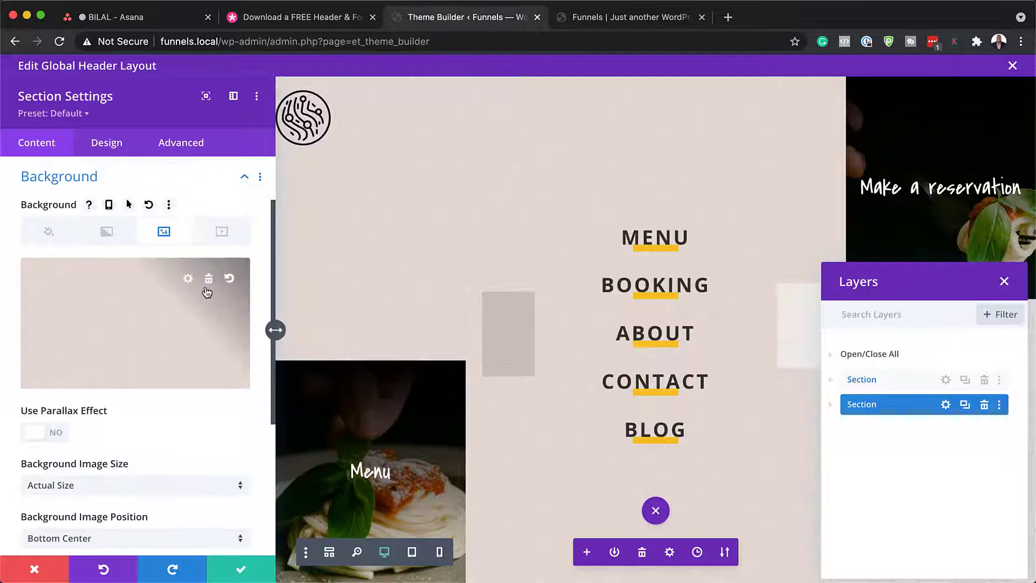
left_click(208, 280)
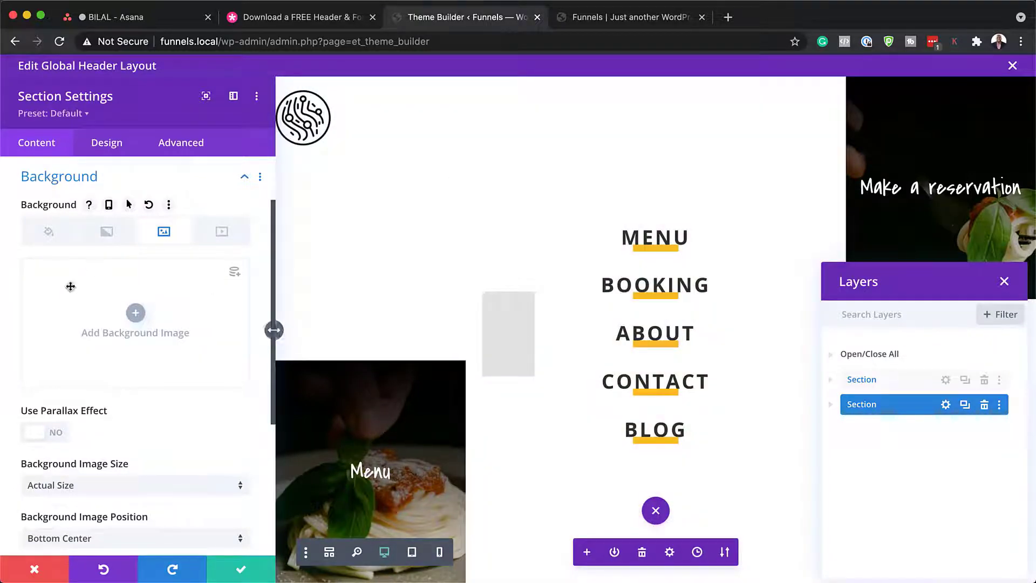
left_click(48, 235)
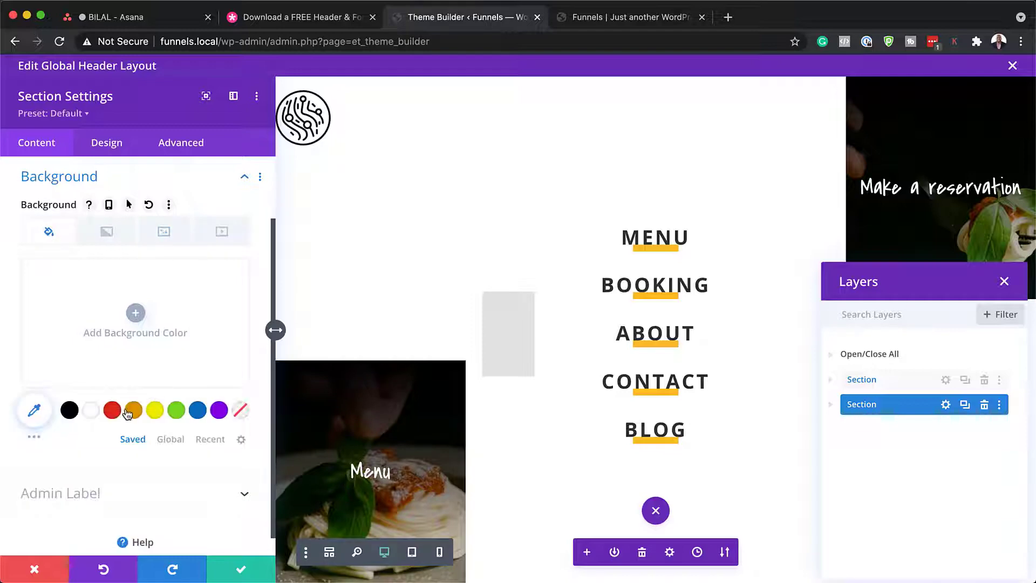
left_click(198, 411)
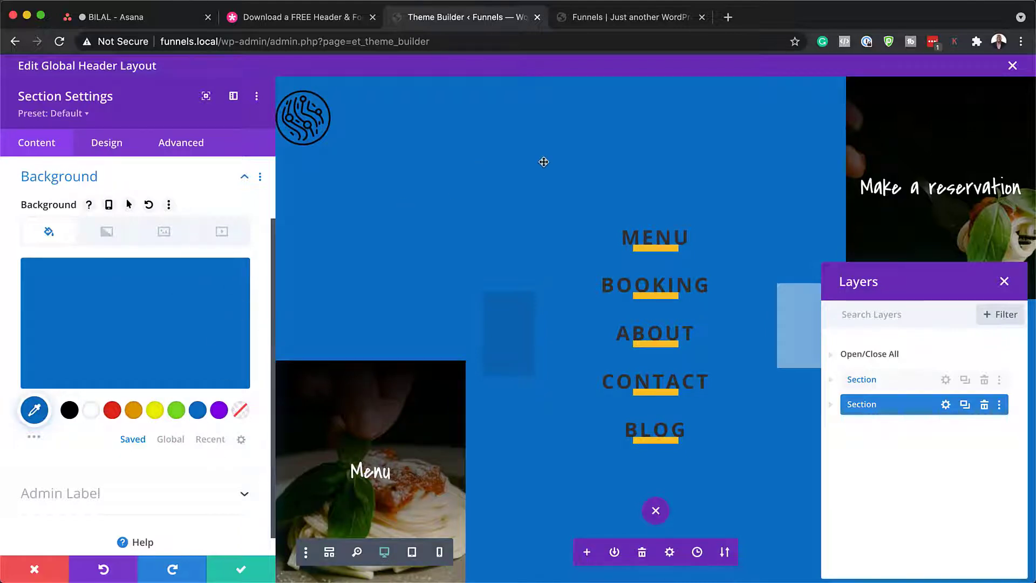
left_click(35, 570)
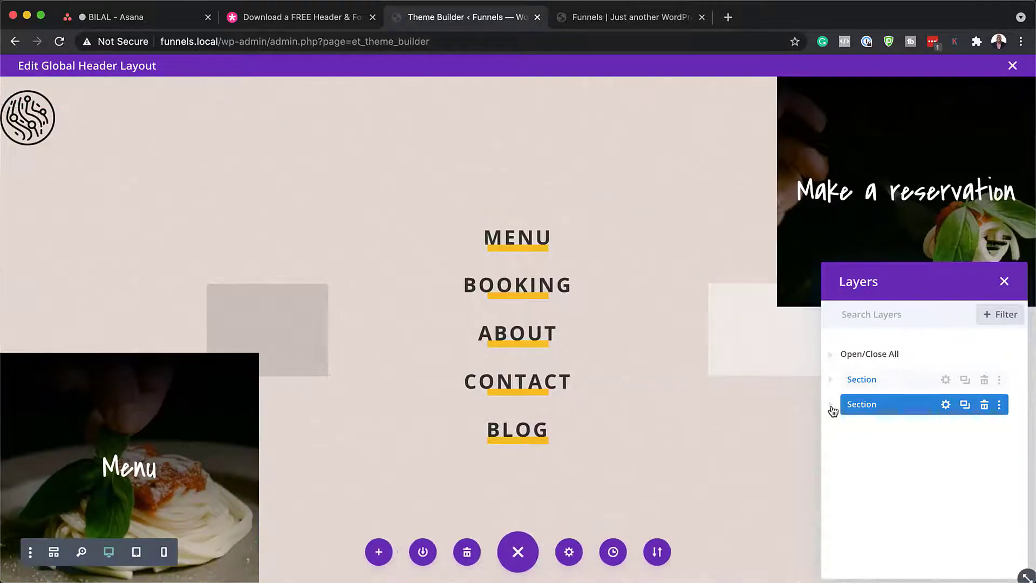
left_click(831, 404)
Step: Expand the row, inspect the first column's modified styles (50vh padding), discard, expand second column
left_click(842, 430)
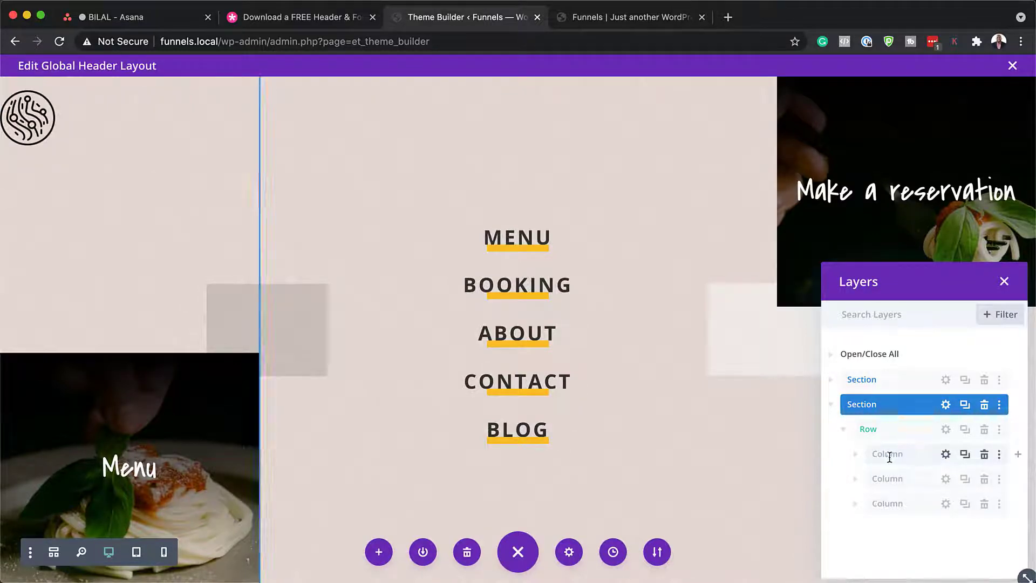
left_click(946, 455)
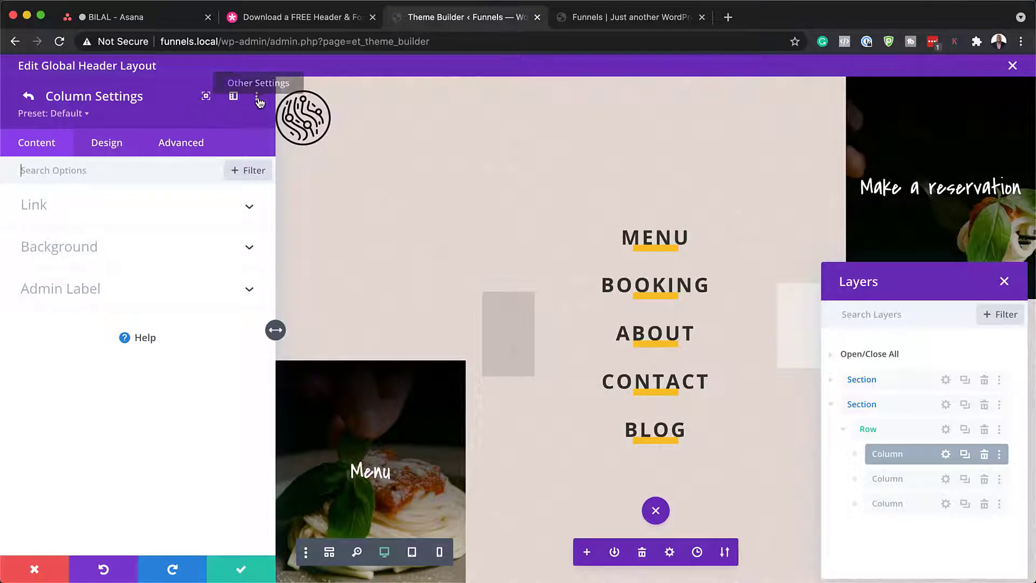
left_click(253, 172)
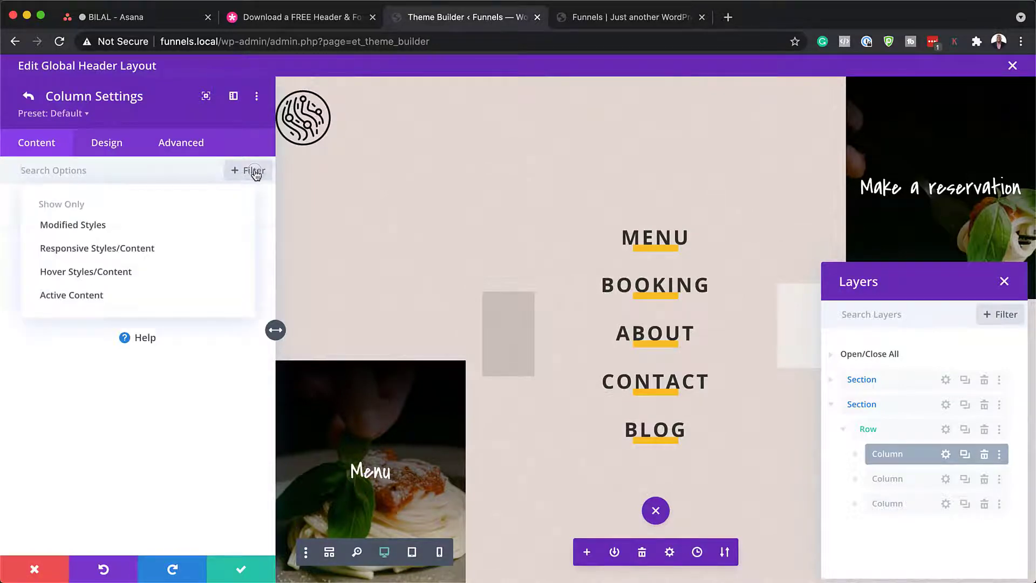
left_click(105, 232)
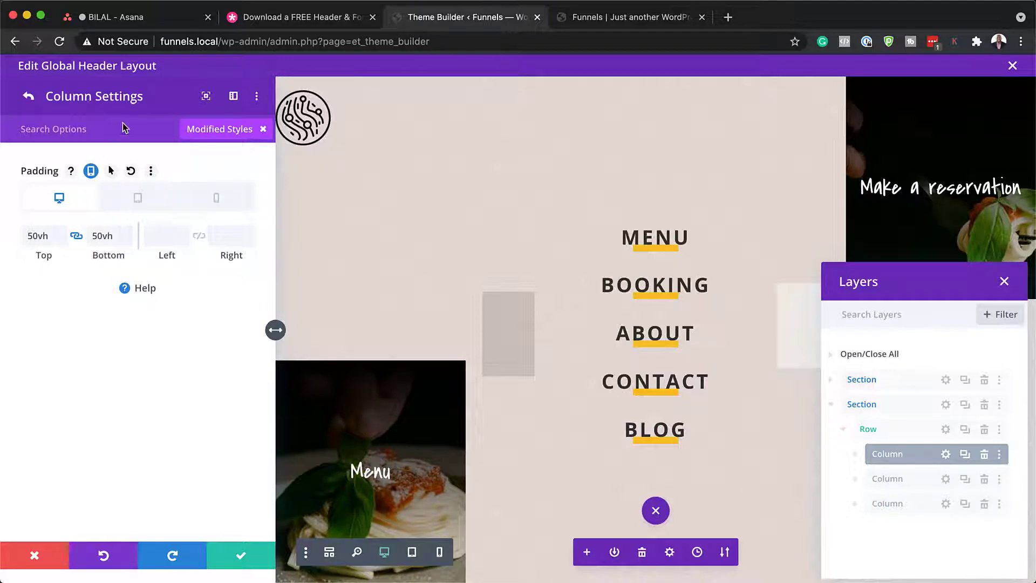
left_click(28, 97)
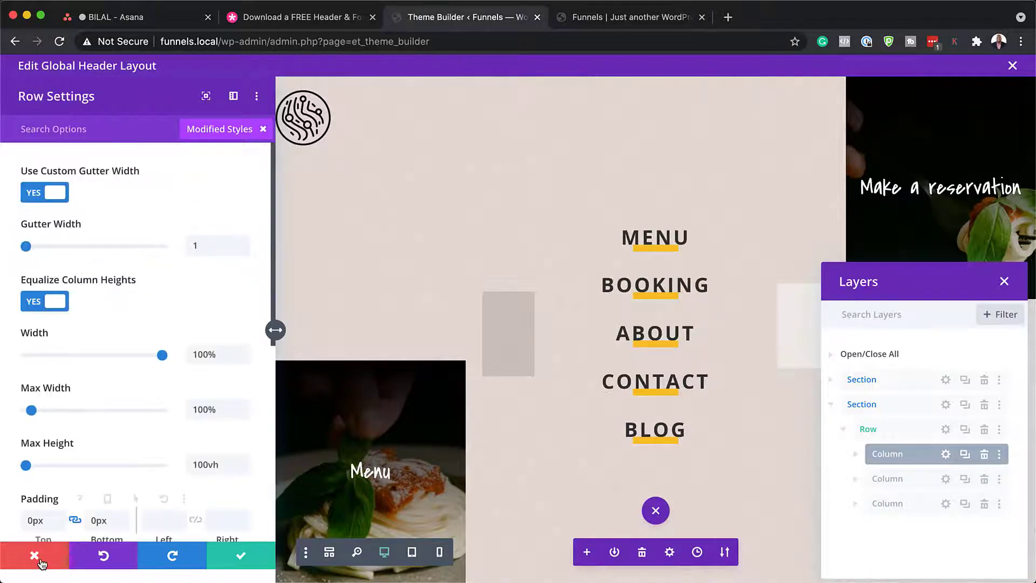
left_click(34, 555)
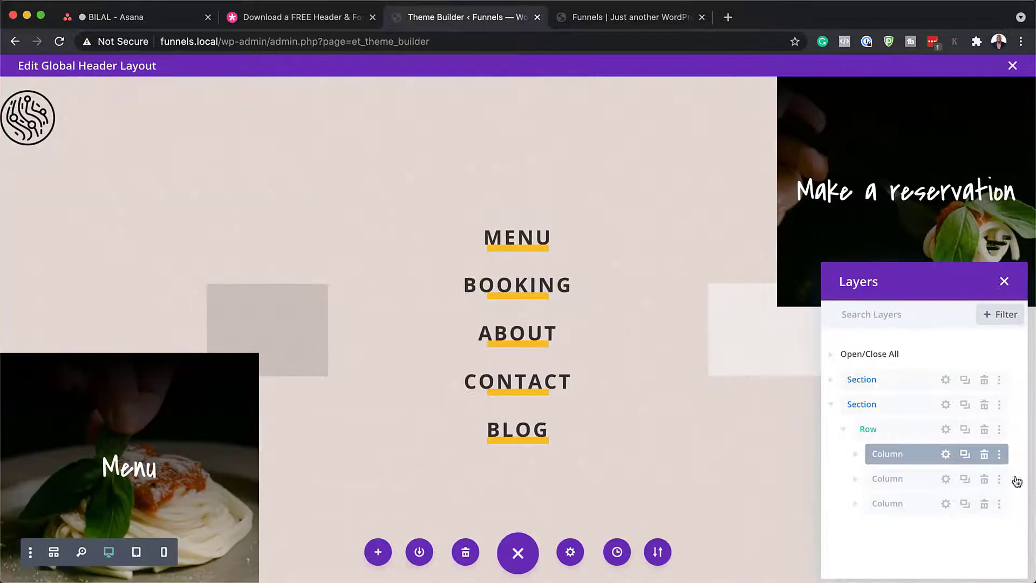
left_click(855, 480)
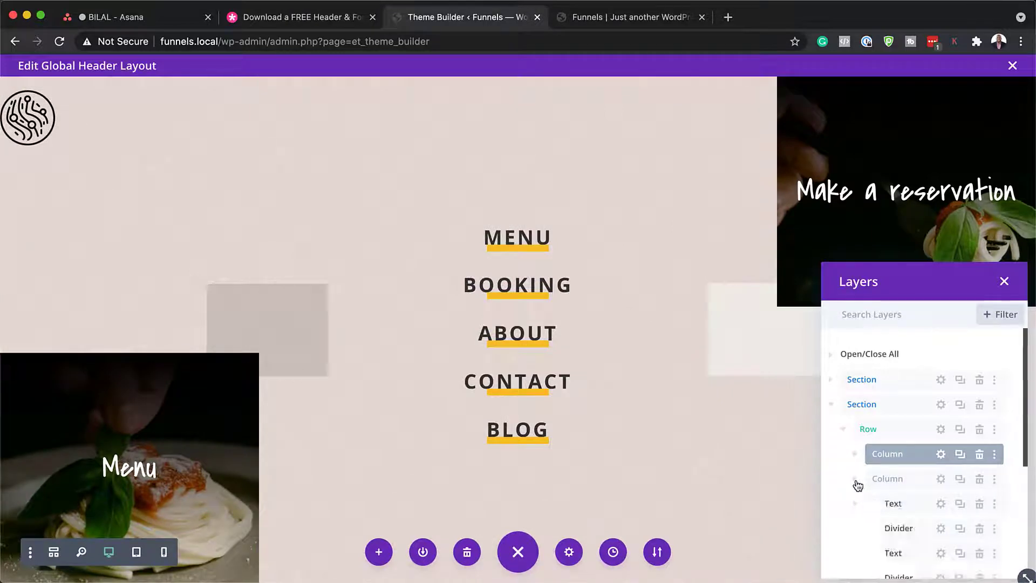
Step: Inspect the MENU text's '#' link target, then close its settings unchanged
scroll(912, 504, "down", 2)
scroll(912, 504, "down", 3)
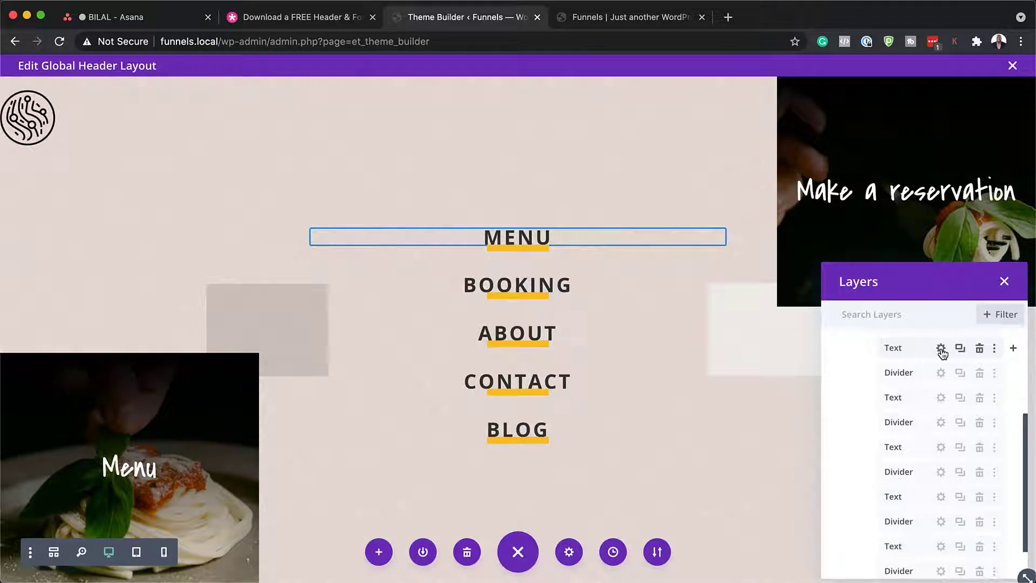
left_click(942, 351)
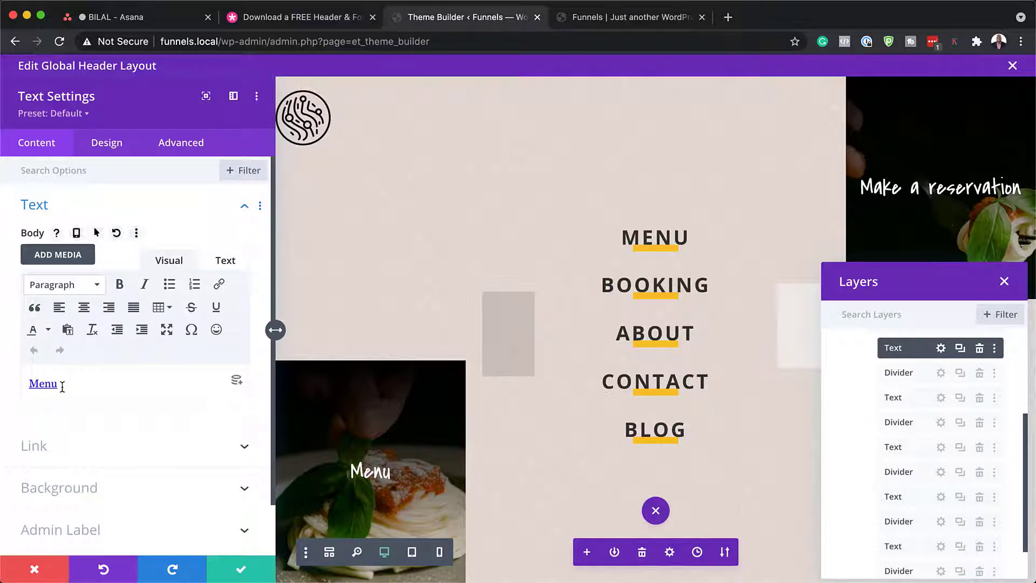
left_click_drag(62, 387, 18, 385)
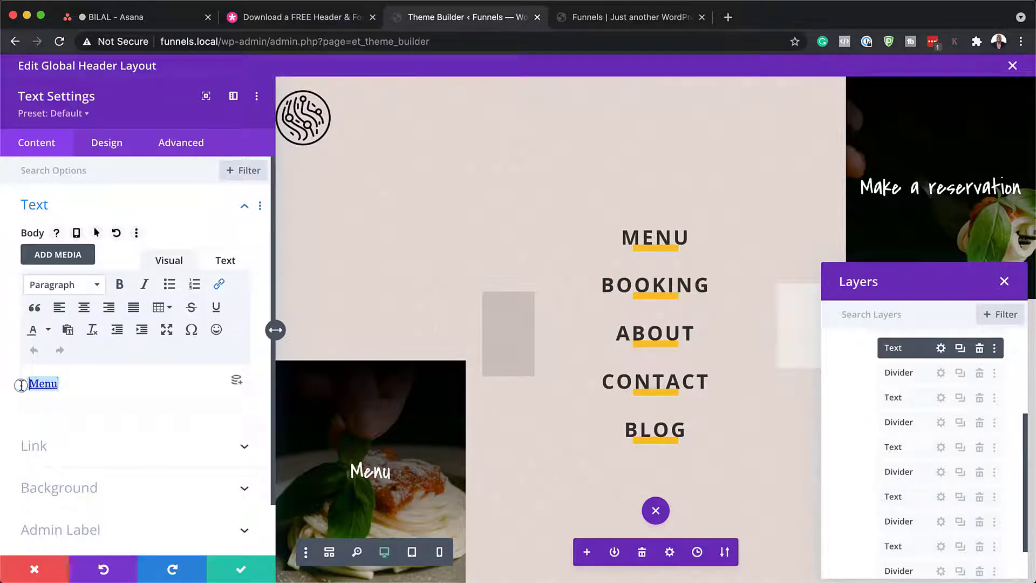
left_click(219, 285)
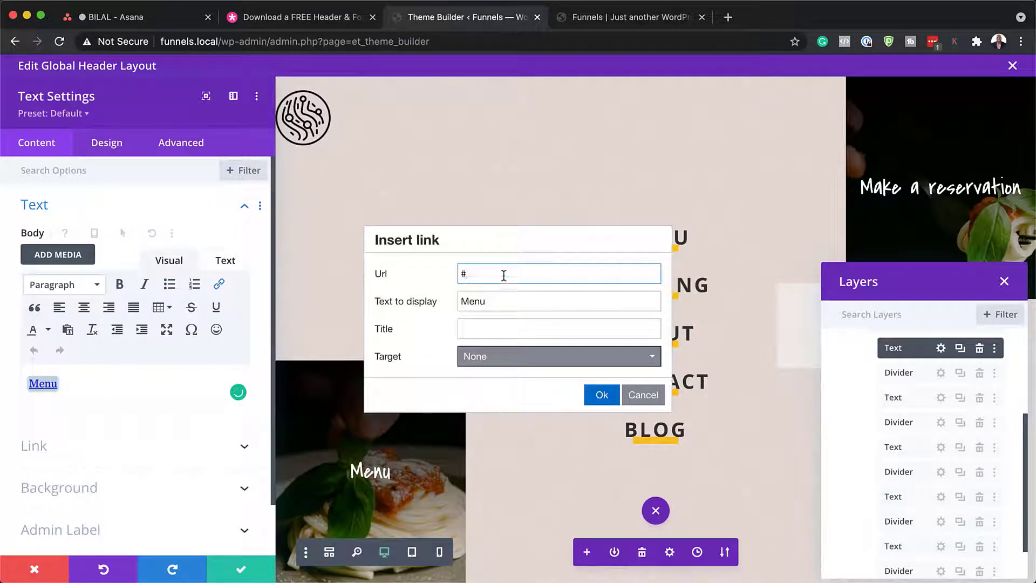
left_click_drag(492, 274, 445, 275)
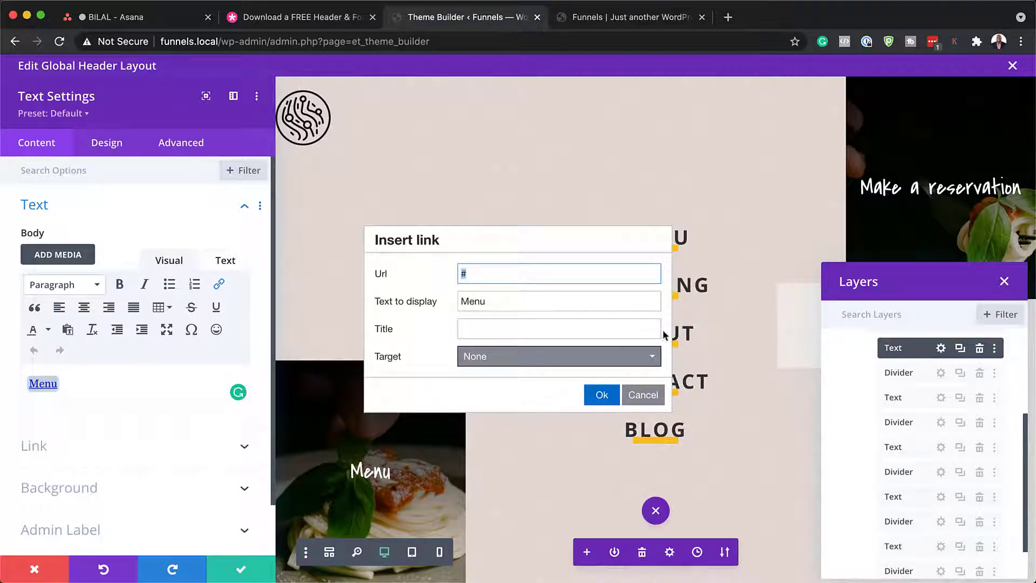
left_click(642, 395)
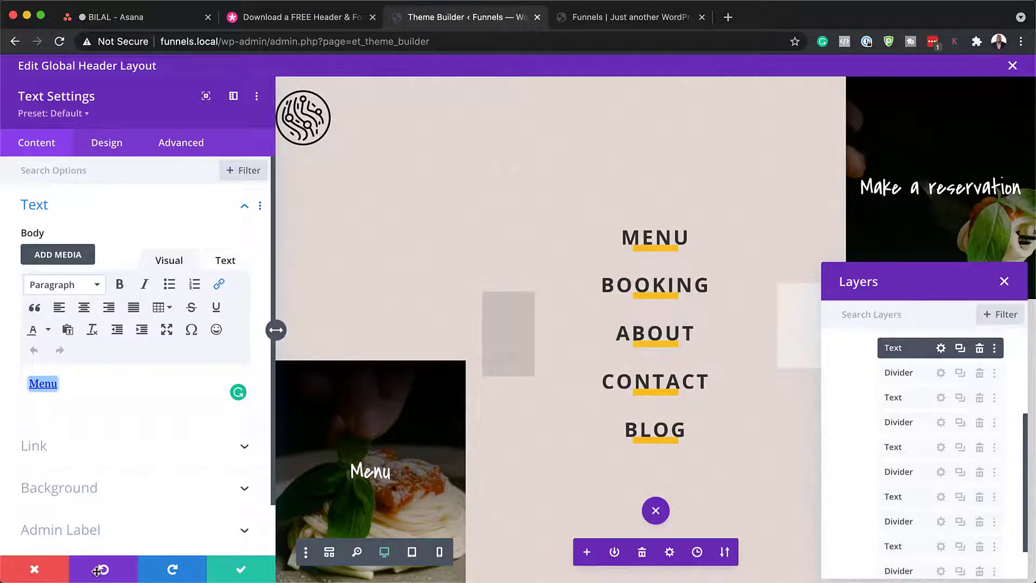
left_click(35, 569)
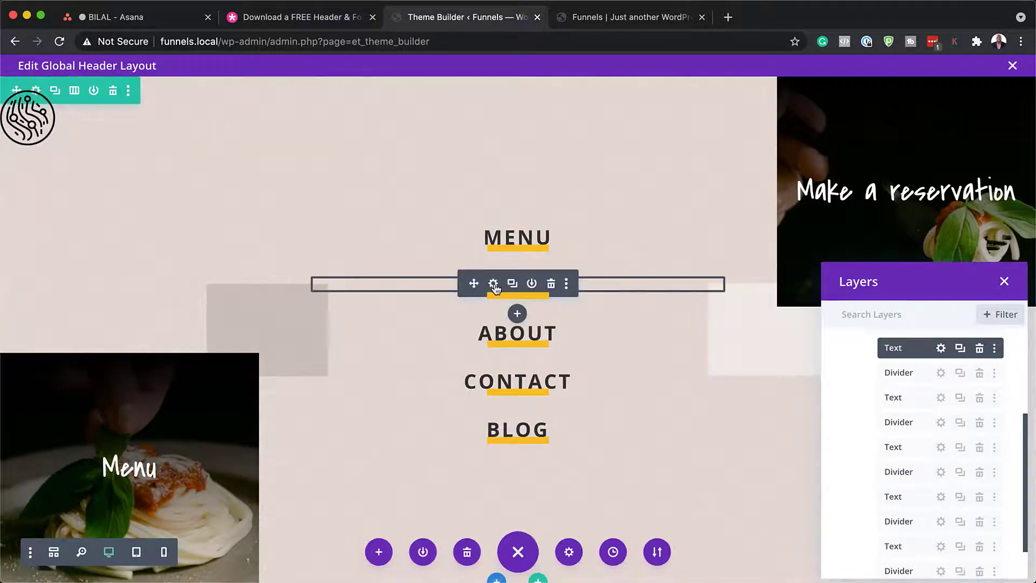
Step: Inspect the Booking text's link details, then close its settings unchanged
left_click(493, 284)
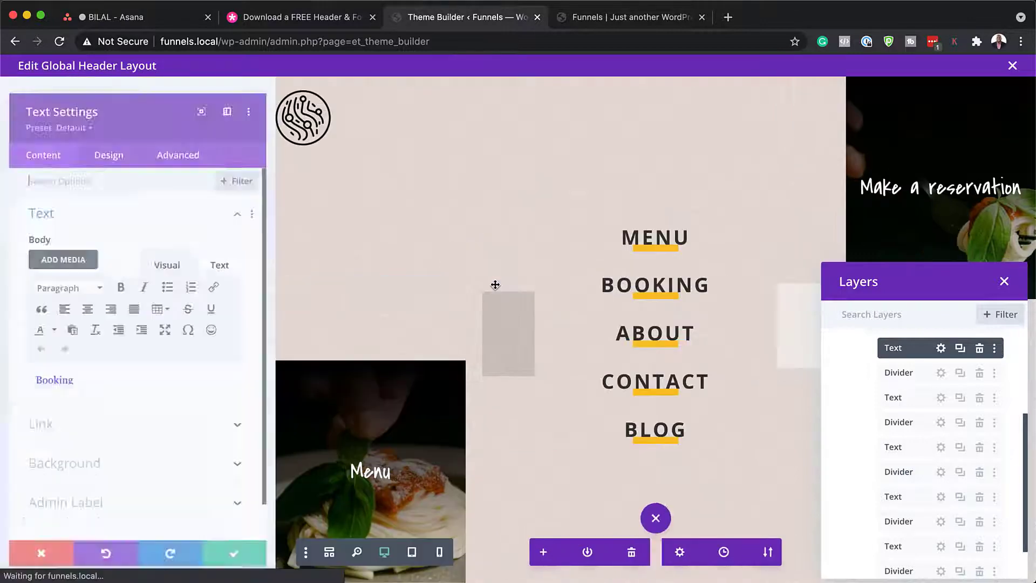
double_click(74, 383)
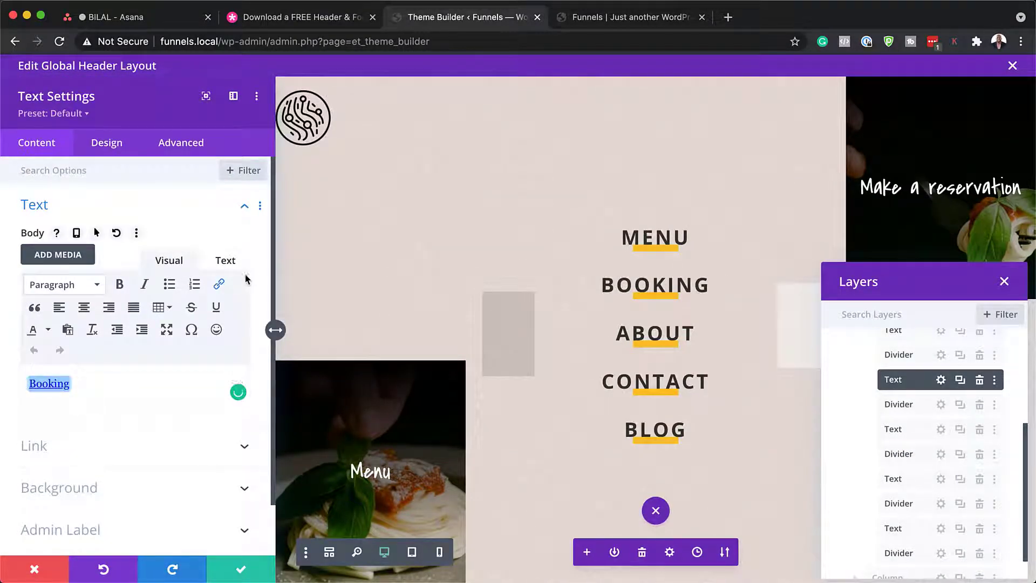
left_click(219, 284)
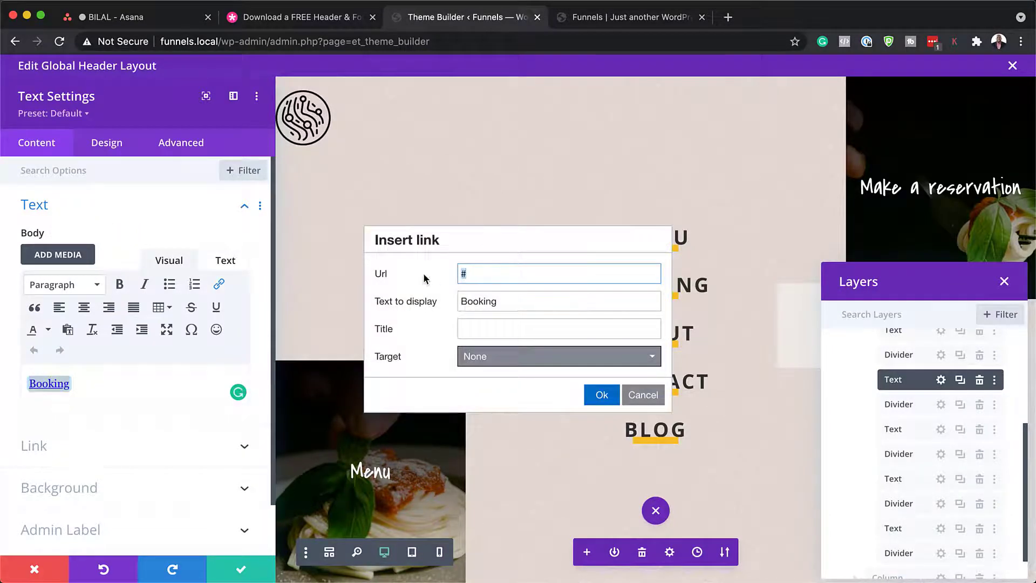
left_click(637, 399)
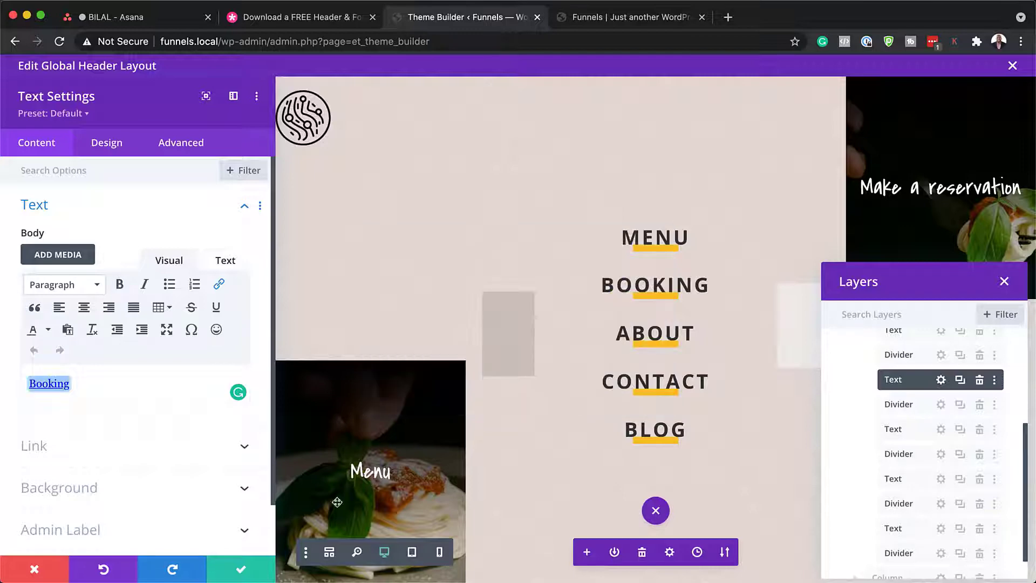
left_click(34, 570)
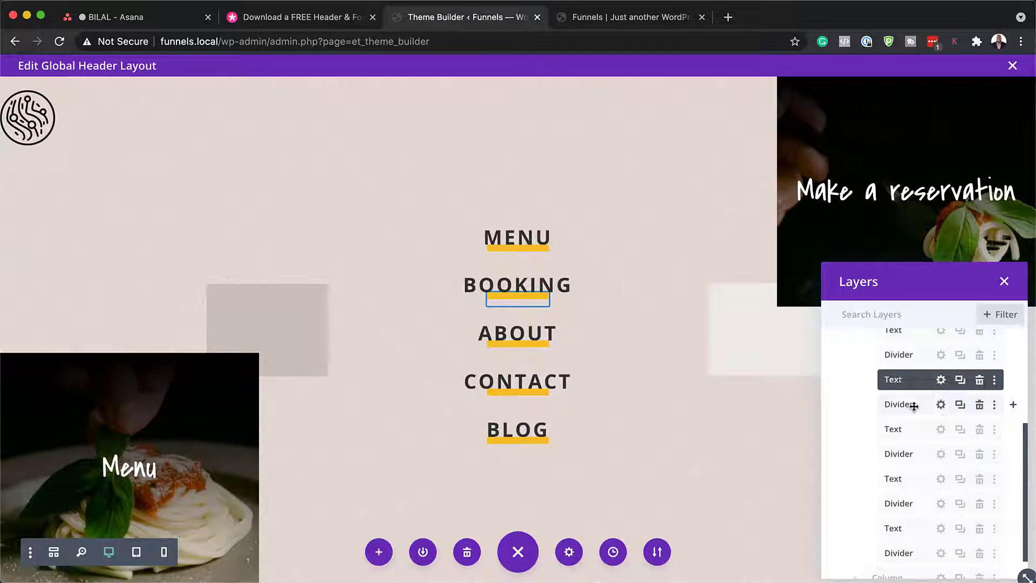
left_click(941, 404)
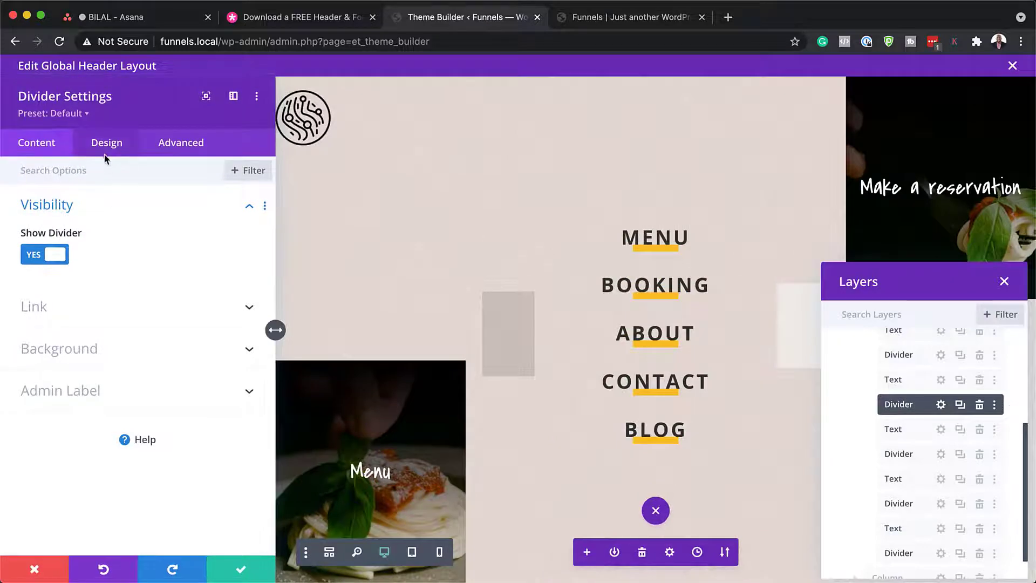
left_click(107, 151)
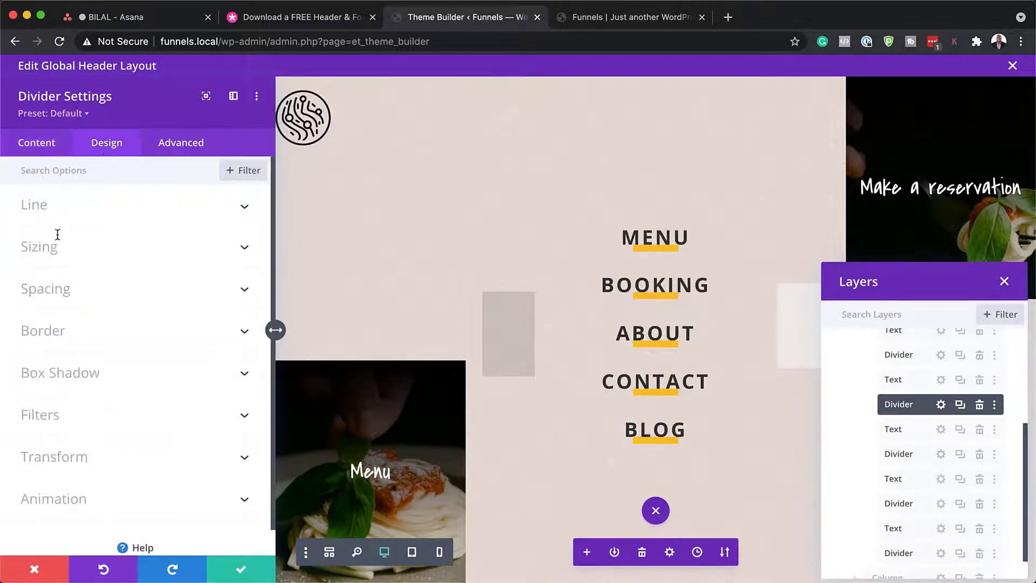
left_click(63, 221)
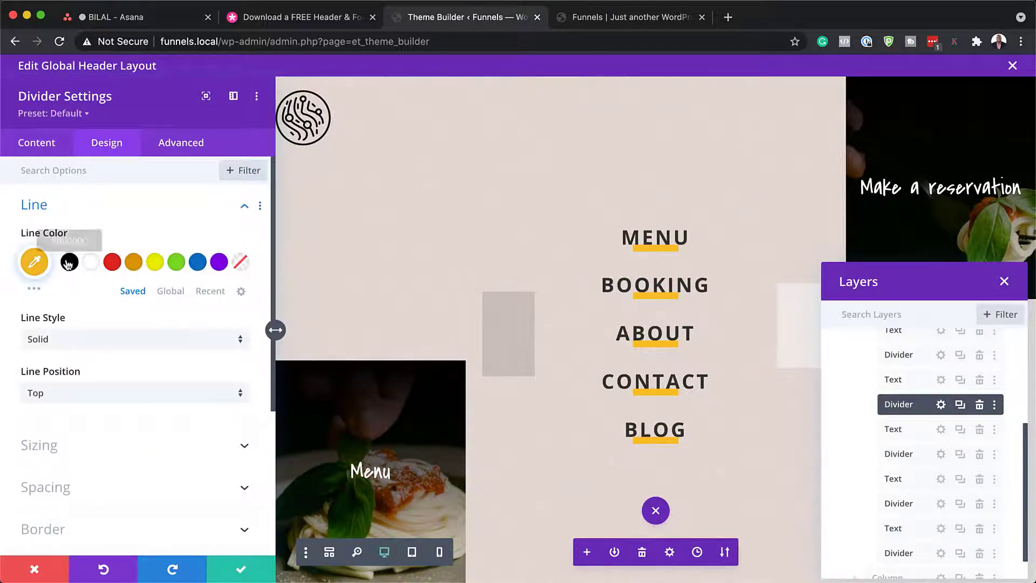
left_click(155, 262)
left_click(198, 264)
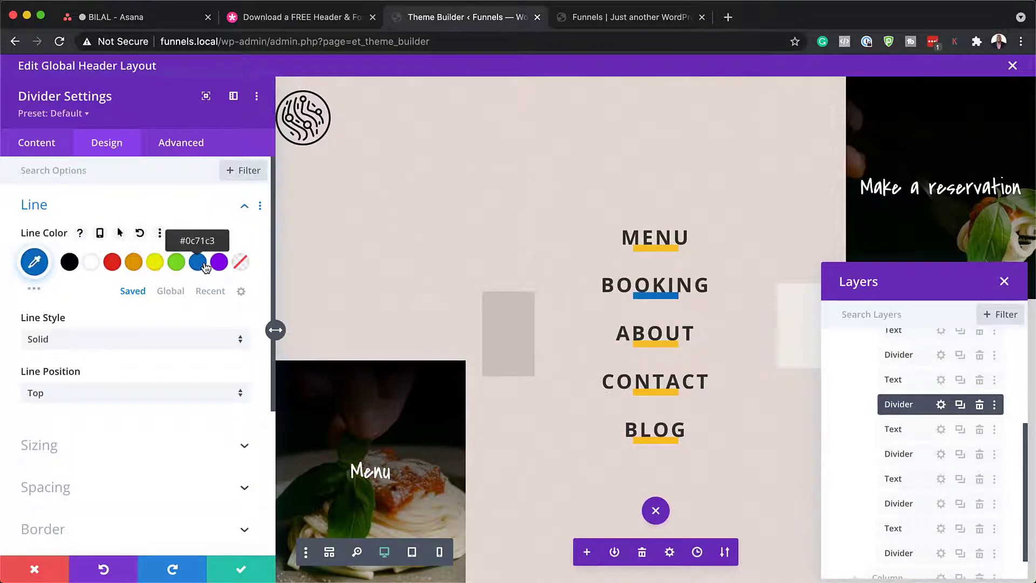
left_click(219, 263)
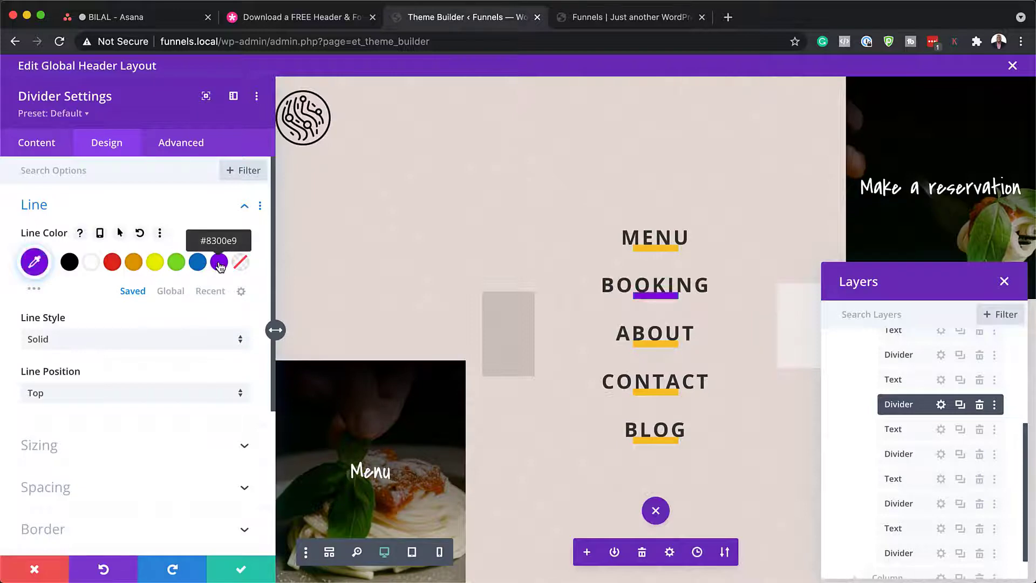
left_click(113, 264)
left_click(133, 263)
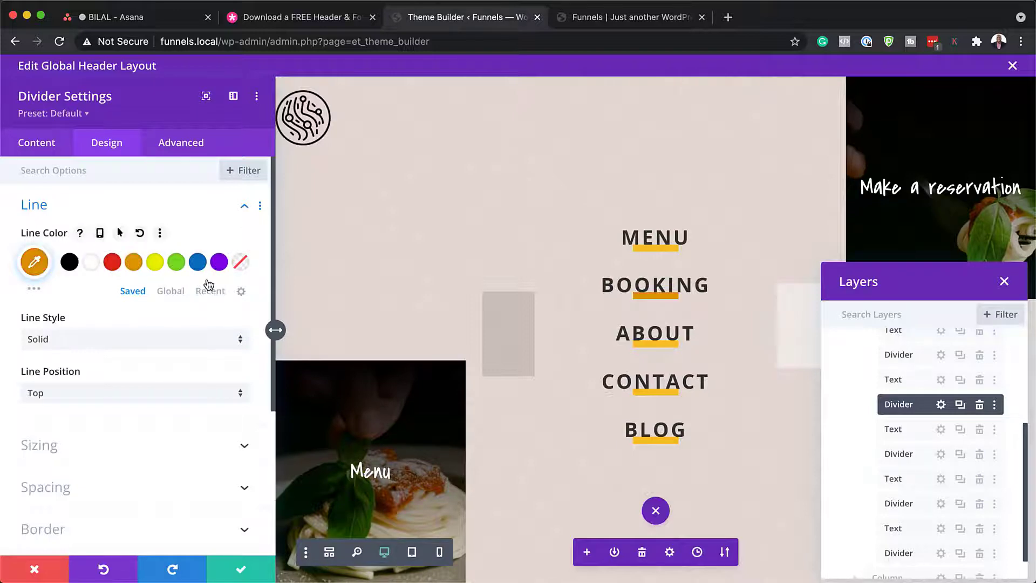
left_click(35, 570)
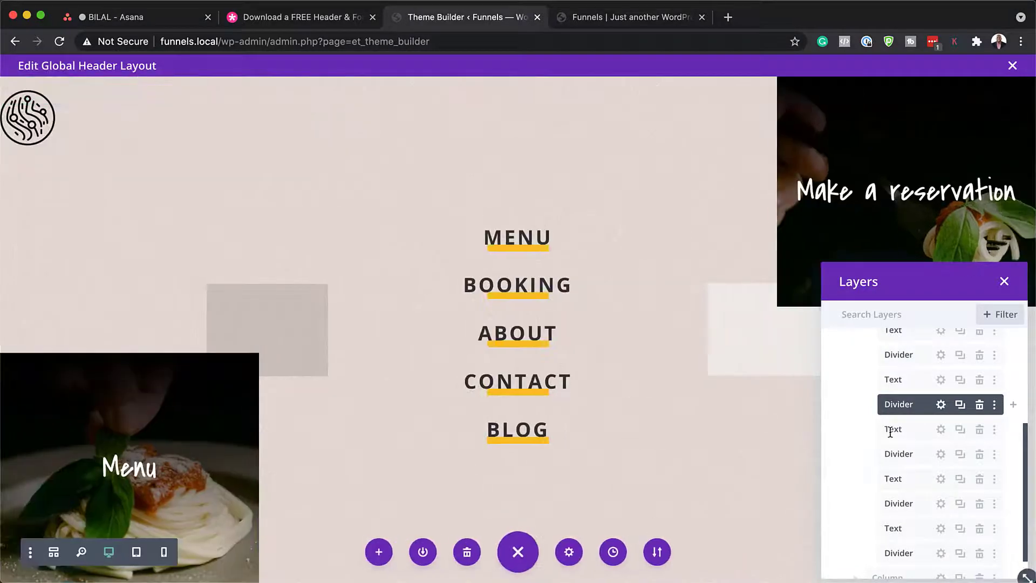
Step: Open the Make a reservation text's settings, check its # link, and show its Design text options
left_click(856, 506)
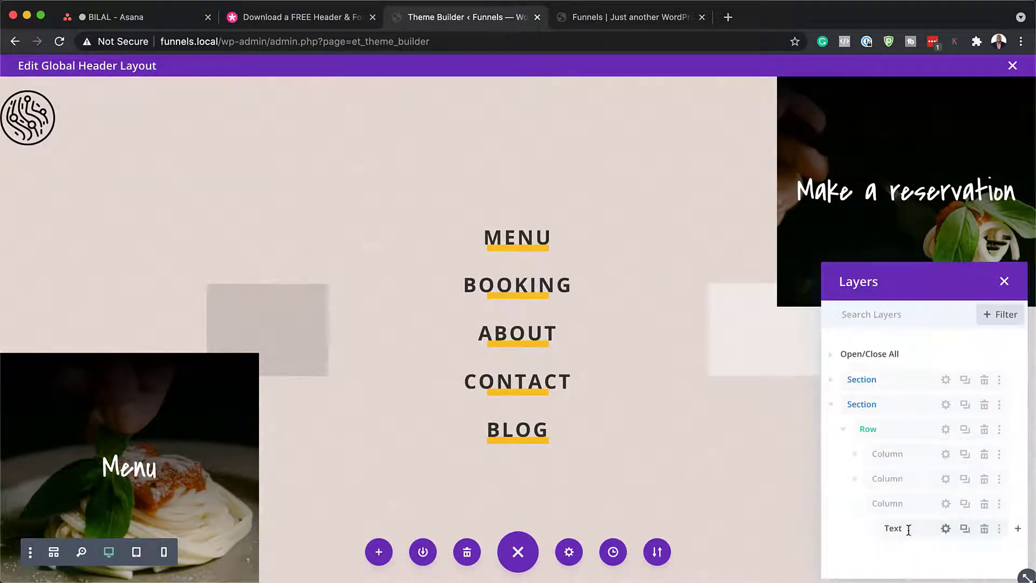
left_click(946, 529)
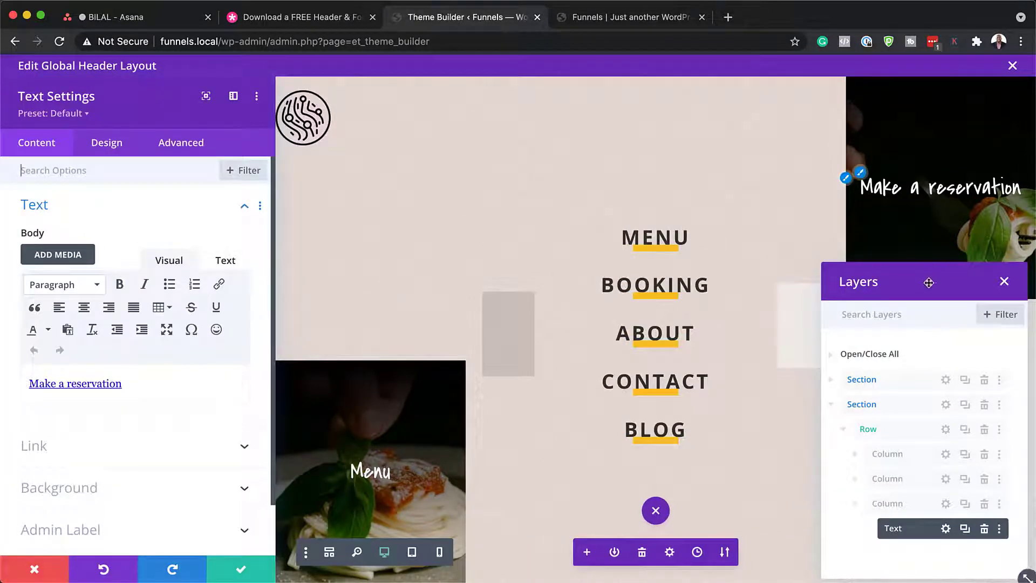
left_click_drag(925, 282, 444, 106)
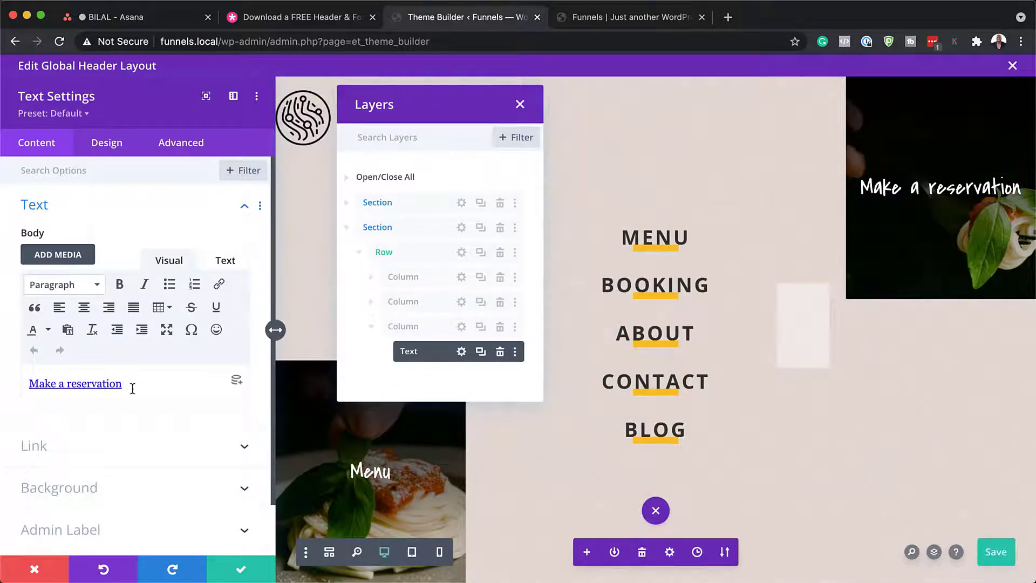
left_click_drag(131, 387, 24, 382)
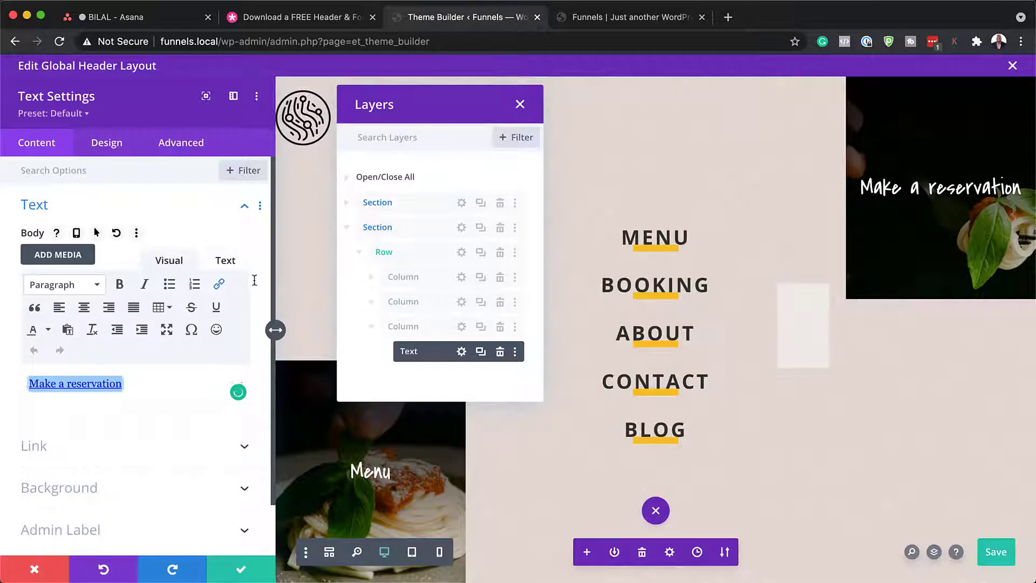
left_click(218, 284)
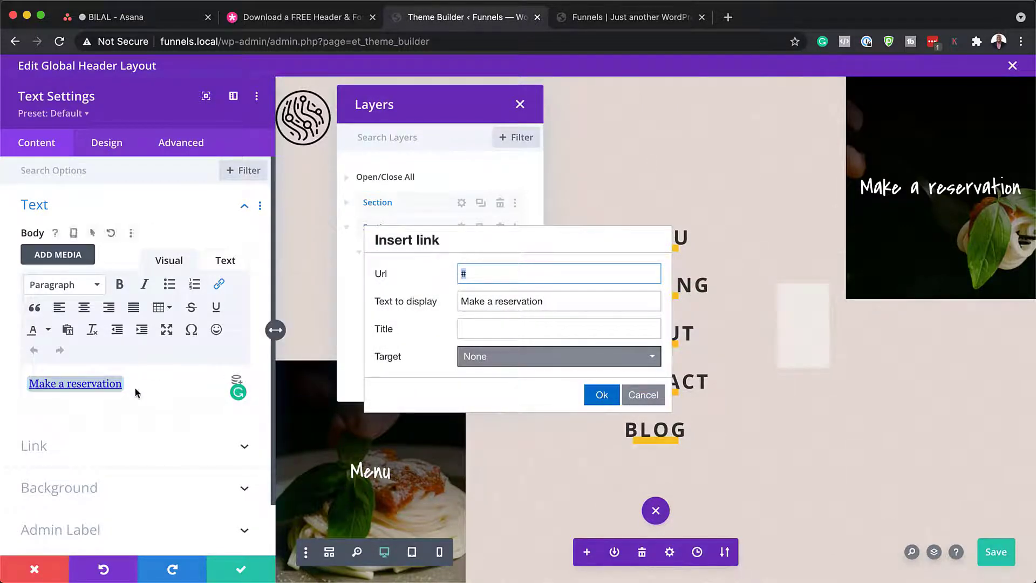
left_click(116, 149)
left_click(85, 209)
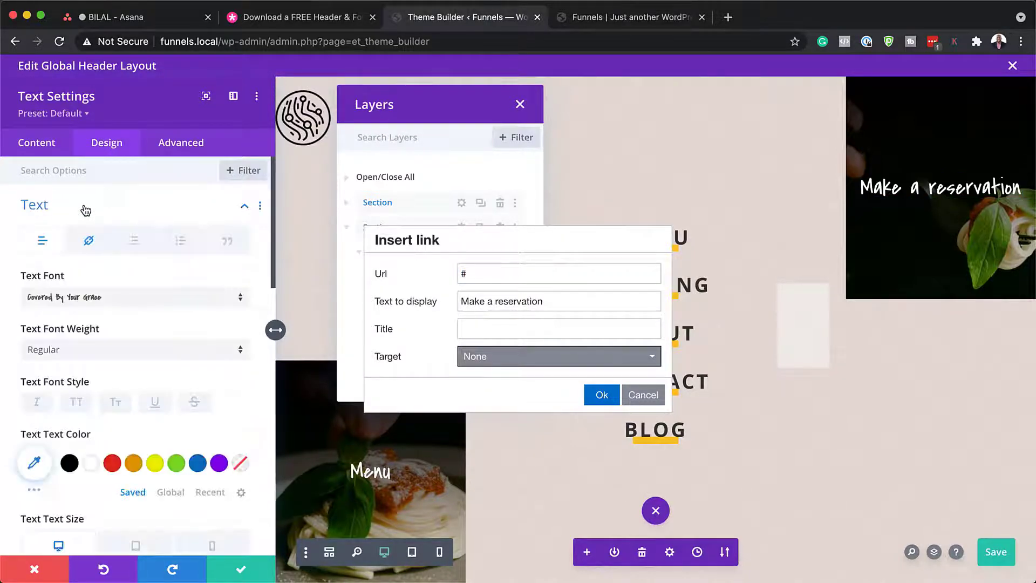
Step: Change the Make a reservation font to Poppins and its text size from 3vw to 2vw
left_click(126, 301)
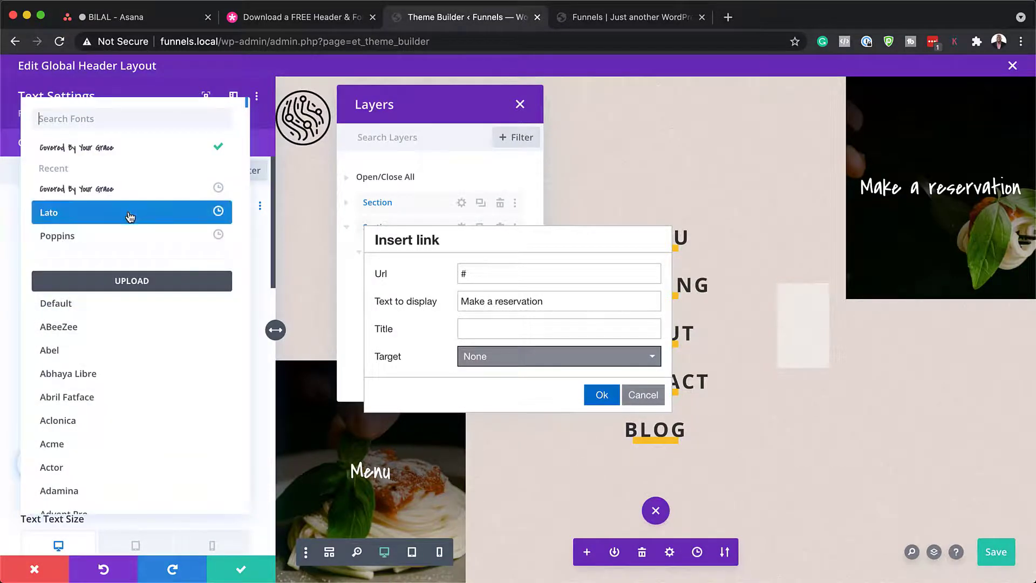
left_click(123, 242)
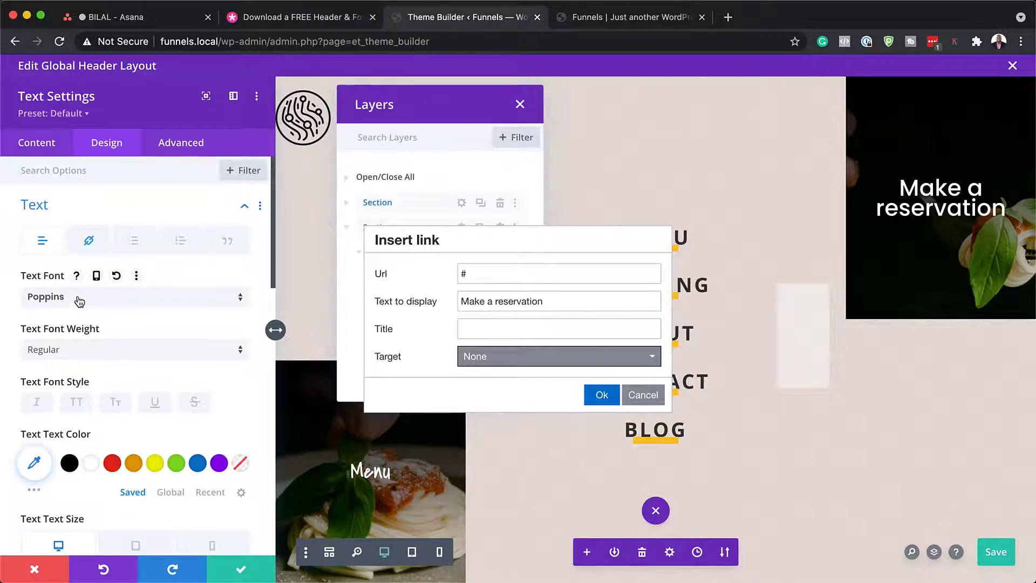
scroll(177, 352, "down", 3)
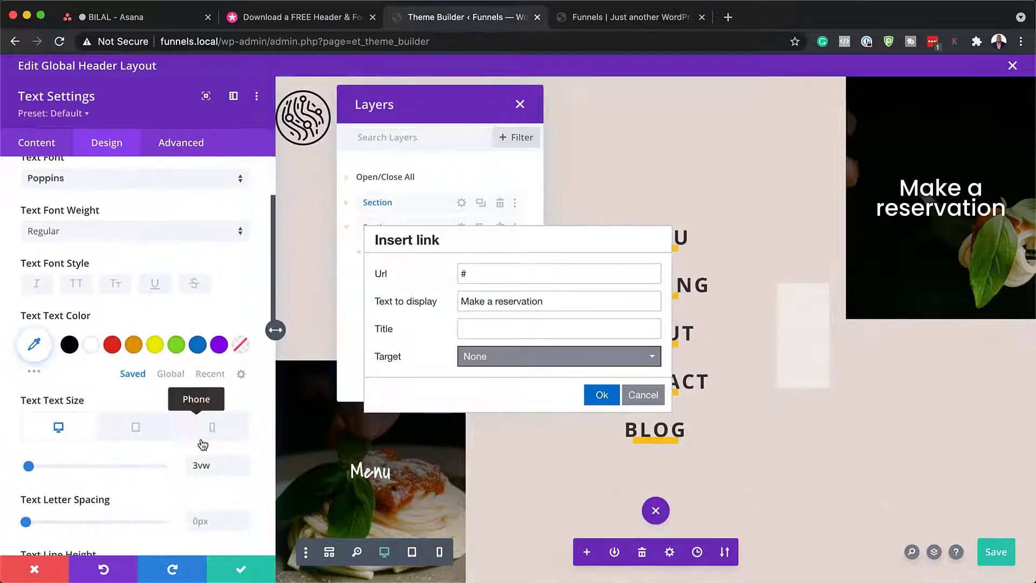
left_click(244, 470)
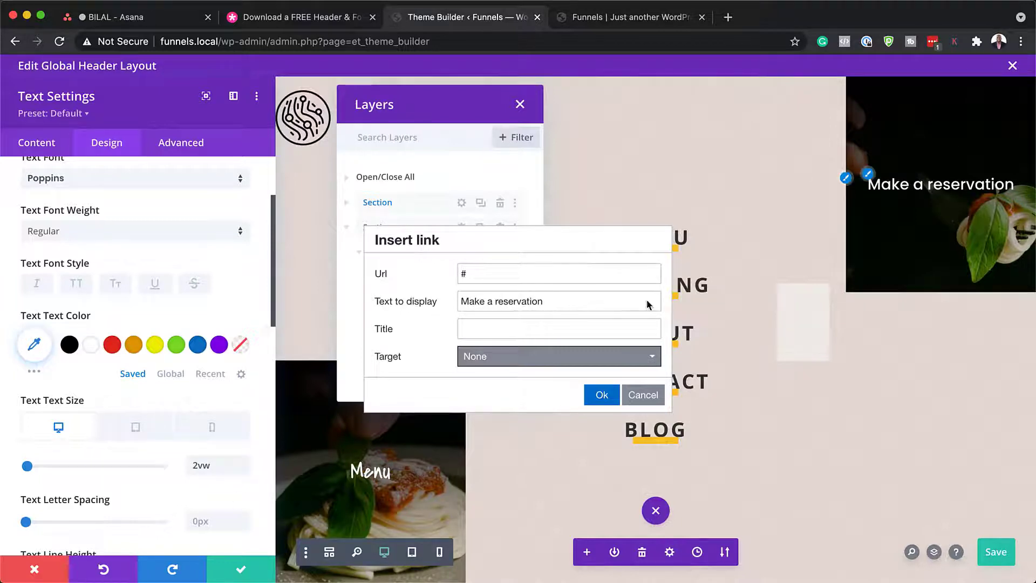
left_click(35, 144)
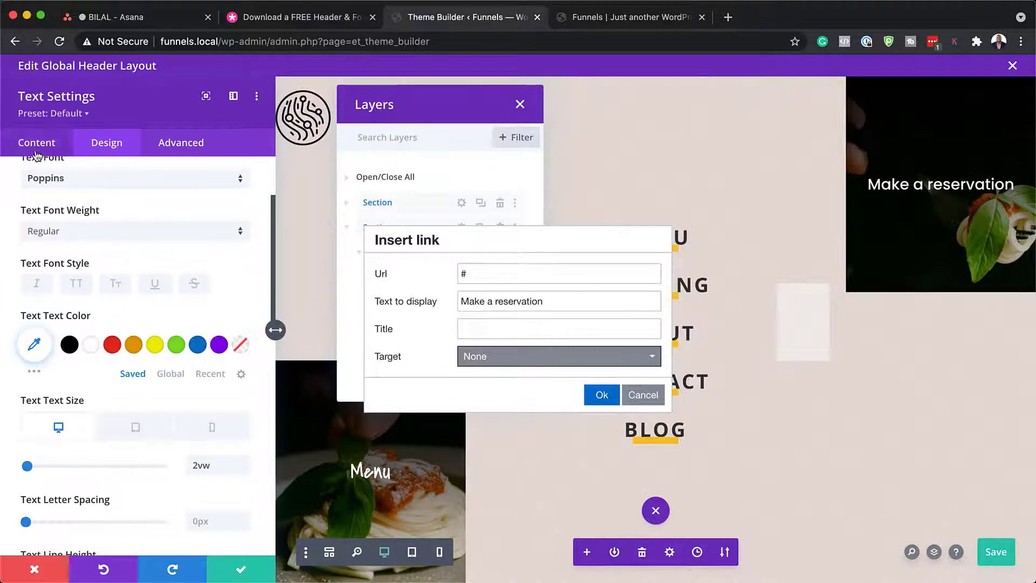
Step: Replace the text module's background image with the photo of the woman in a hat
left_click(100, 294)
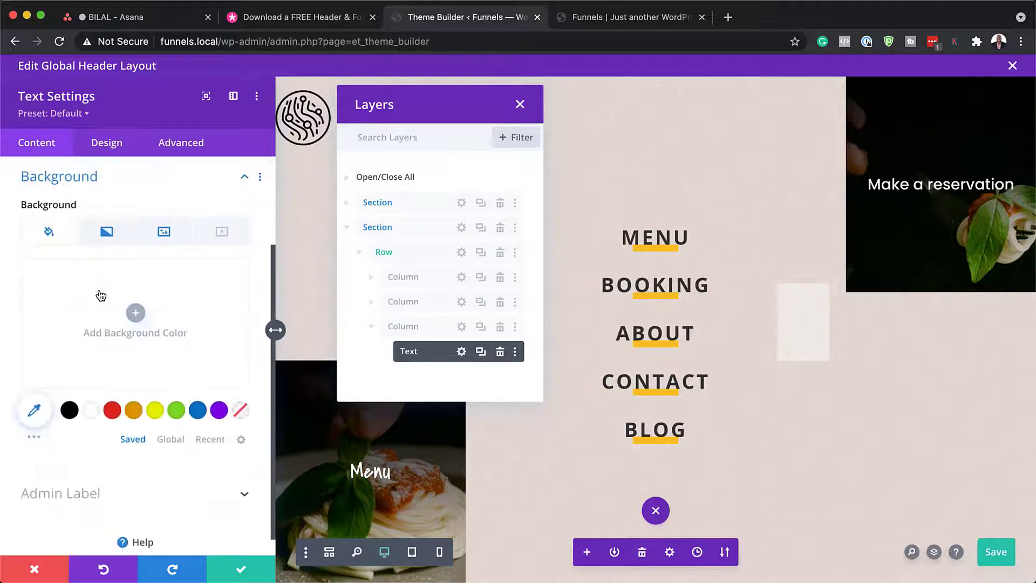
left_click(163, 232)
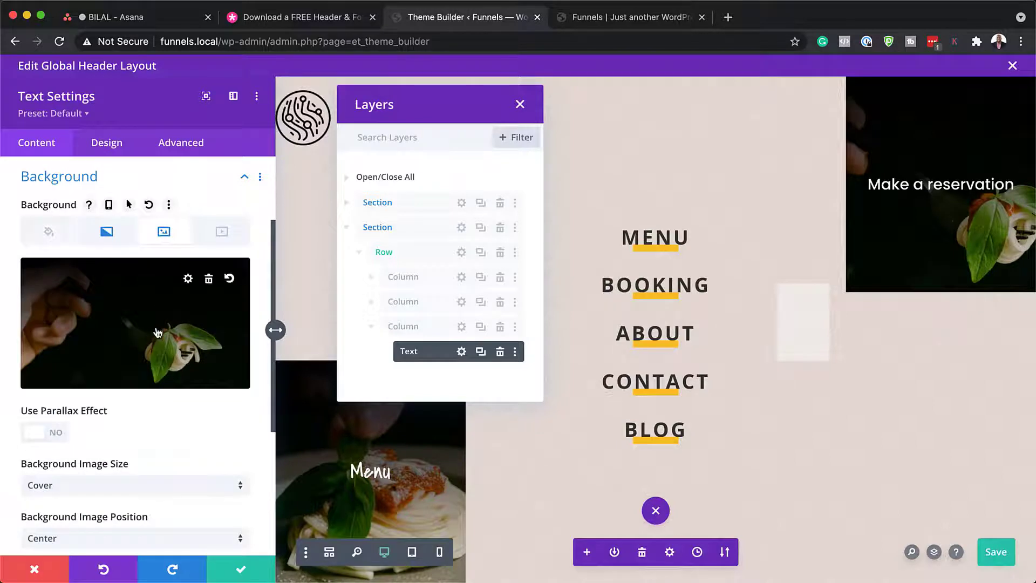
left_click(209, 279)
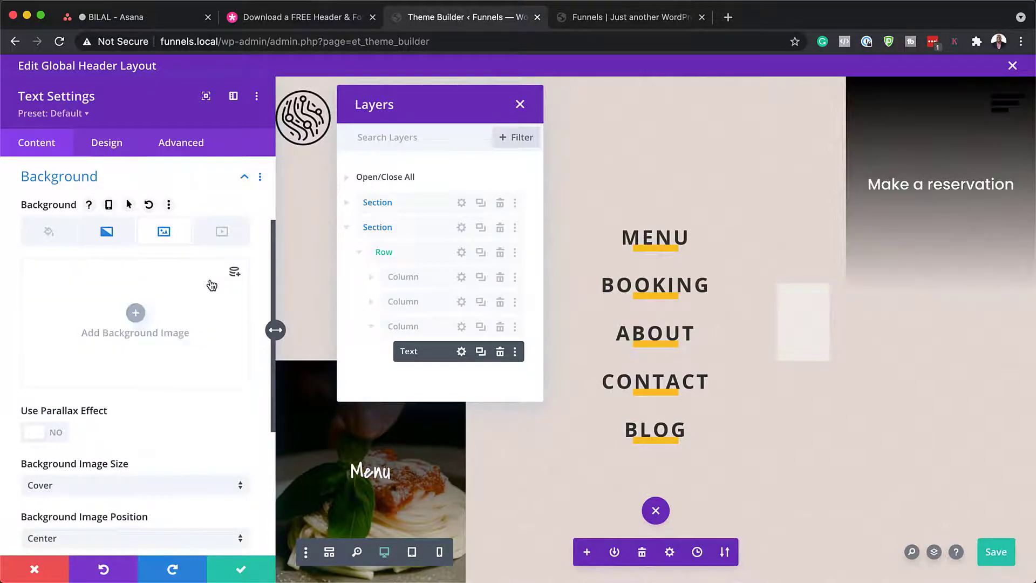
left_click(135, 312)
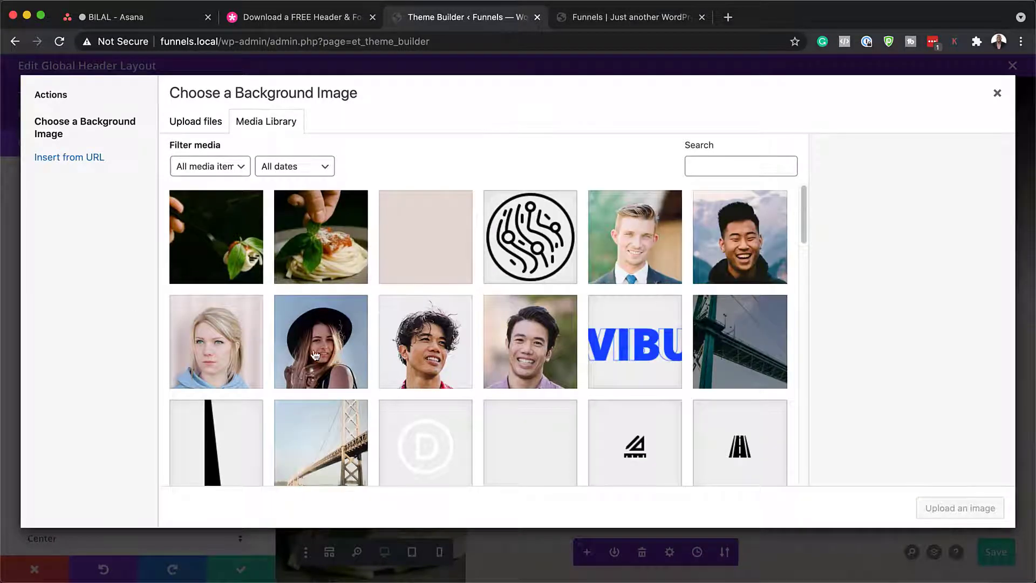
left_click(316, 350)
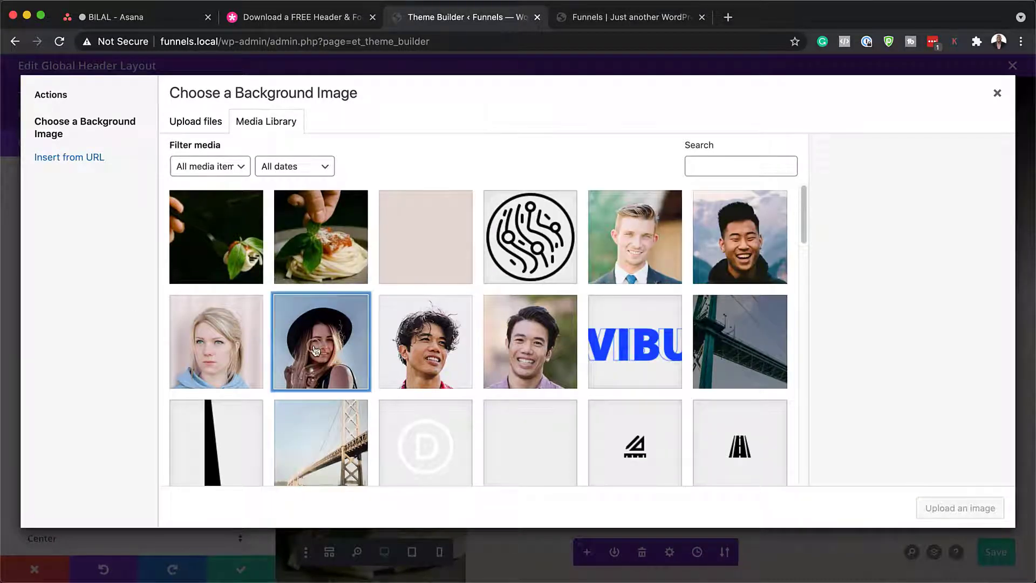
left_click(952, 512)
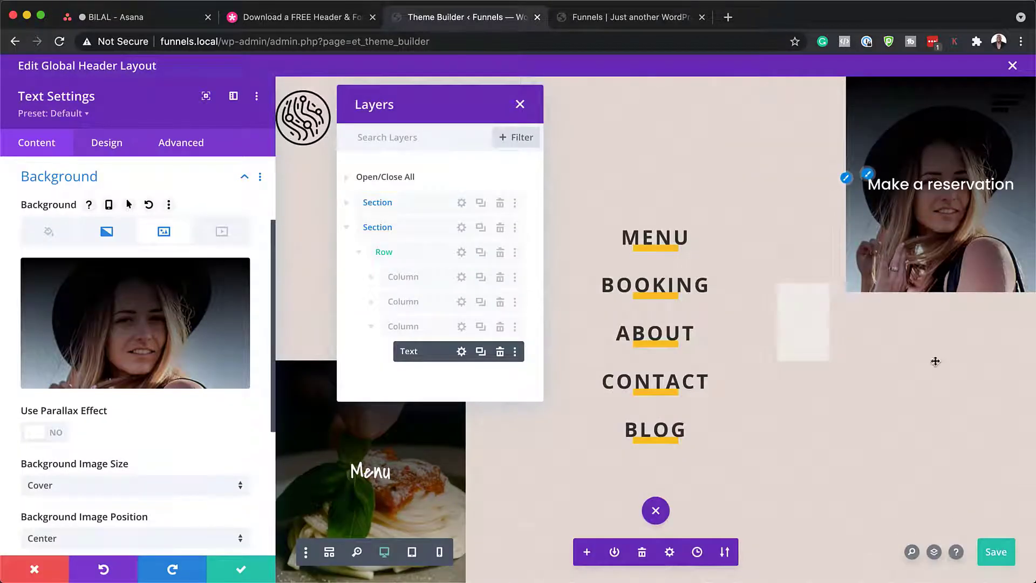
Step: Try a coloured first gradient colour, then discard all background changes and close the settings
left_click(111, 233)
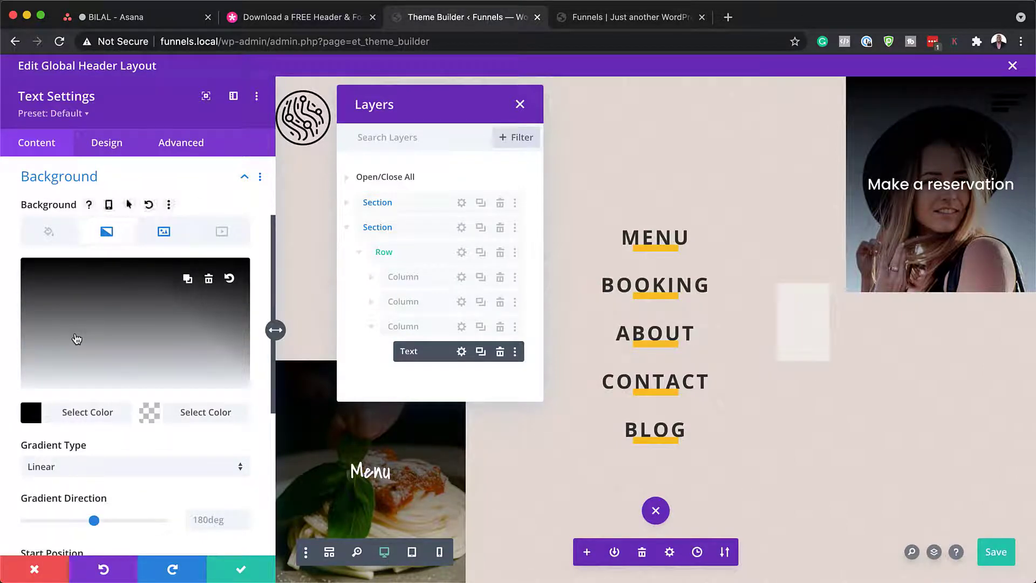
left_click(77, 339)
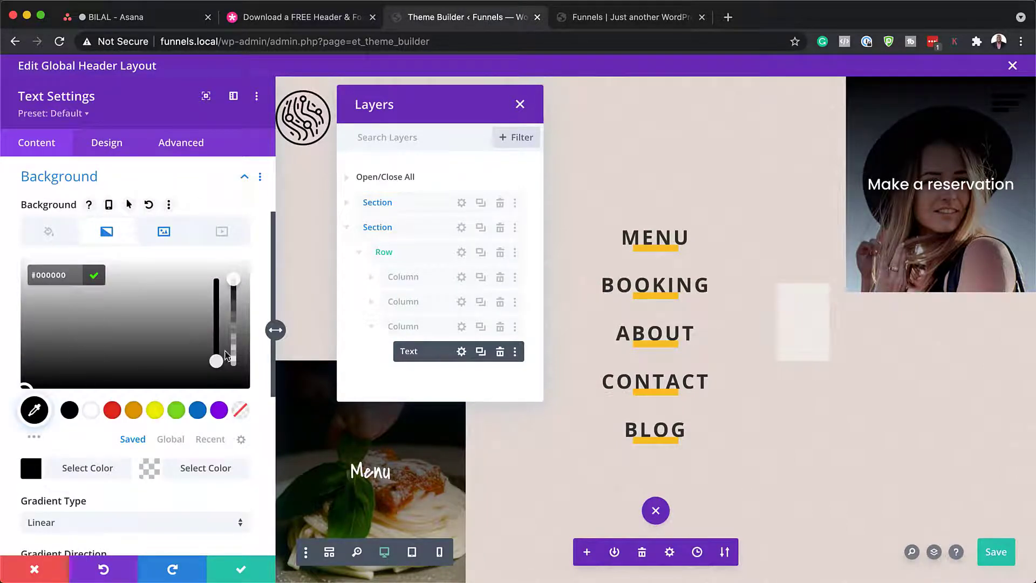
mouse_move(216, 360)
left_mouse_down()
mouse_move(217, 280)
mouse_move(216, 360)
left_mouse_up()
left_click(35, 571)
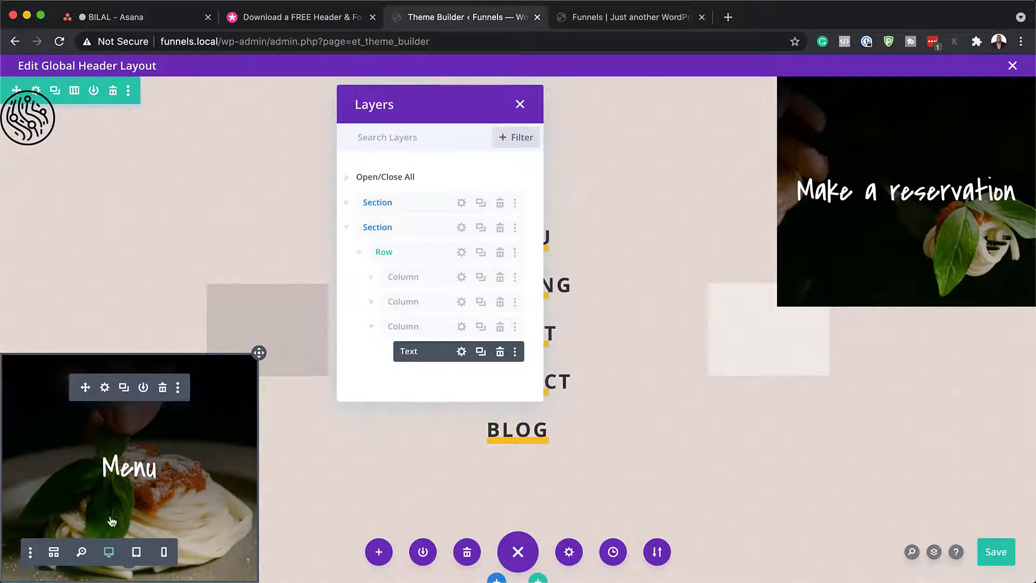
left_click(105, 388)
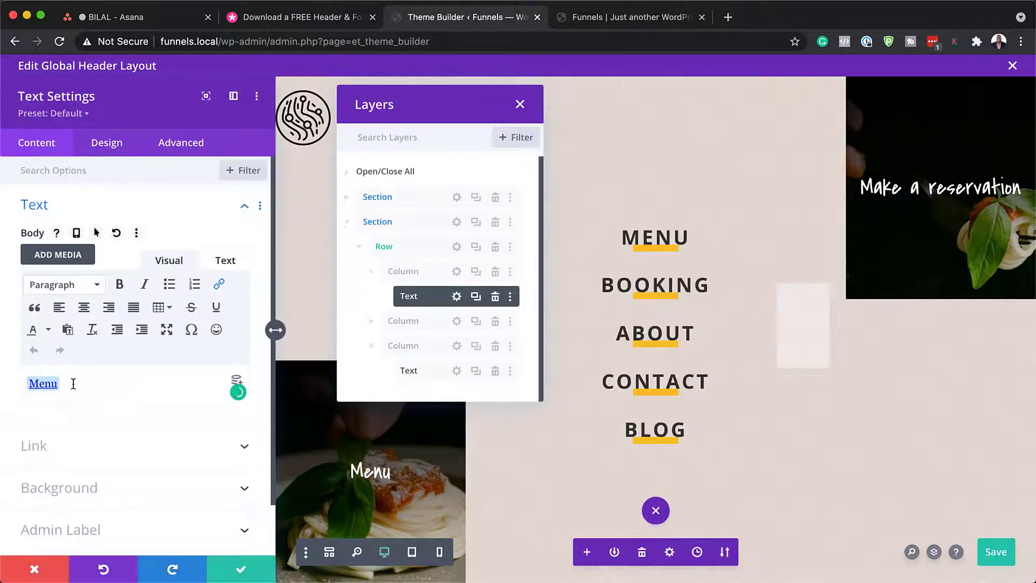
left_click_drag(58, 385, 55, 366)
left_click(220, 285)
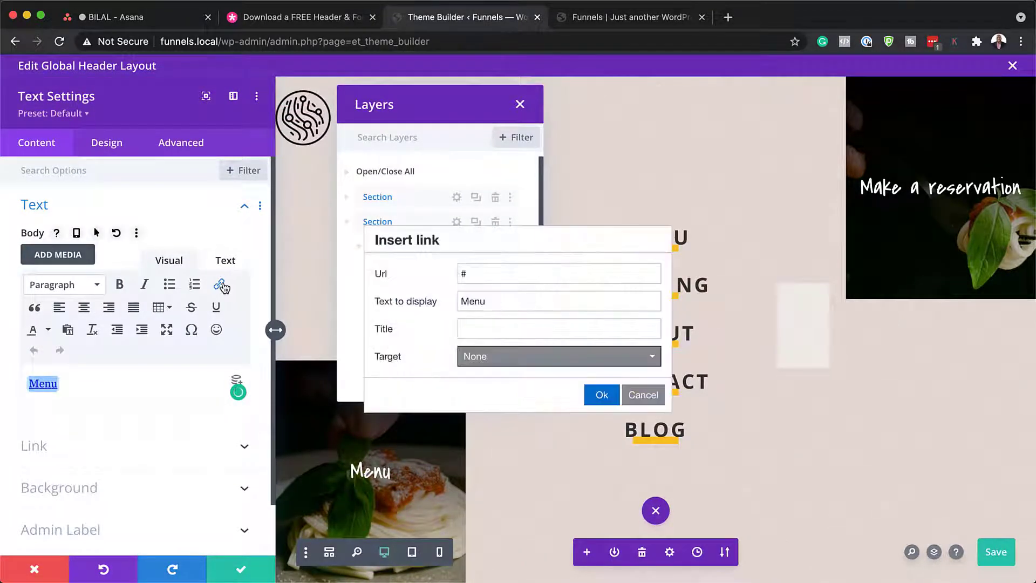
left_click(523, 272)
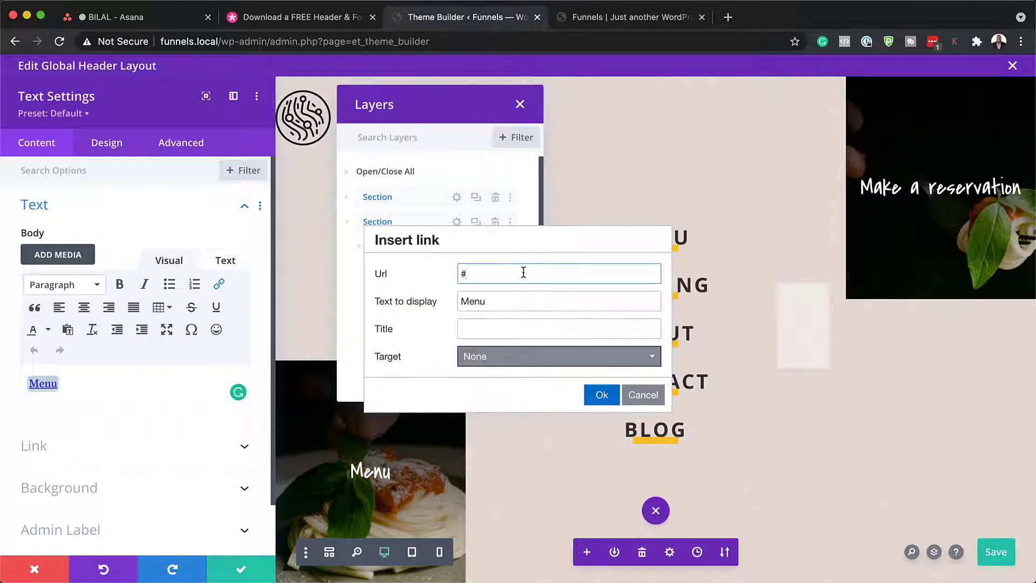
left_click(83, 491)
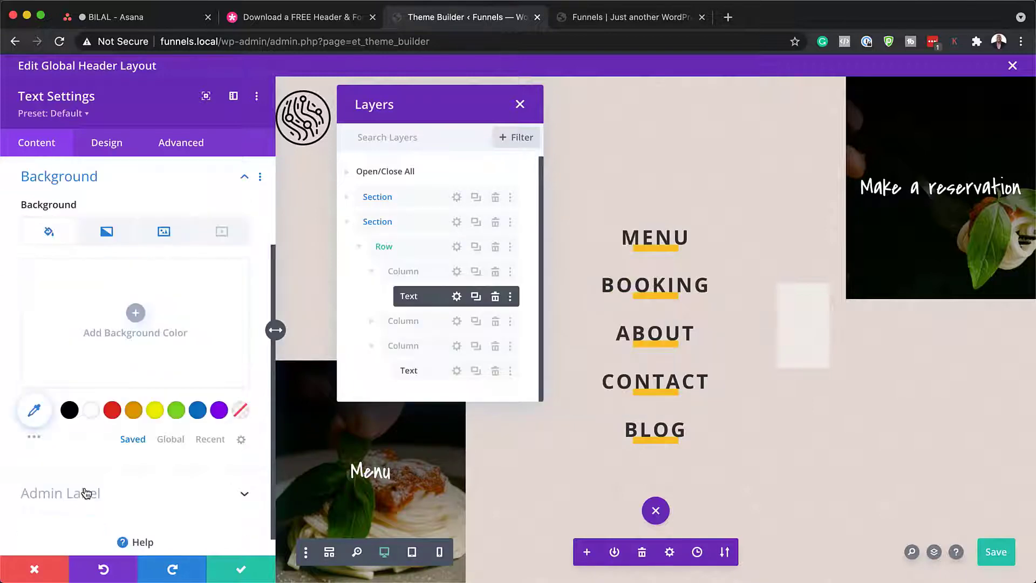
left_click(163, 231)
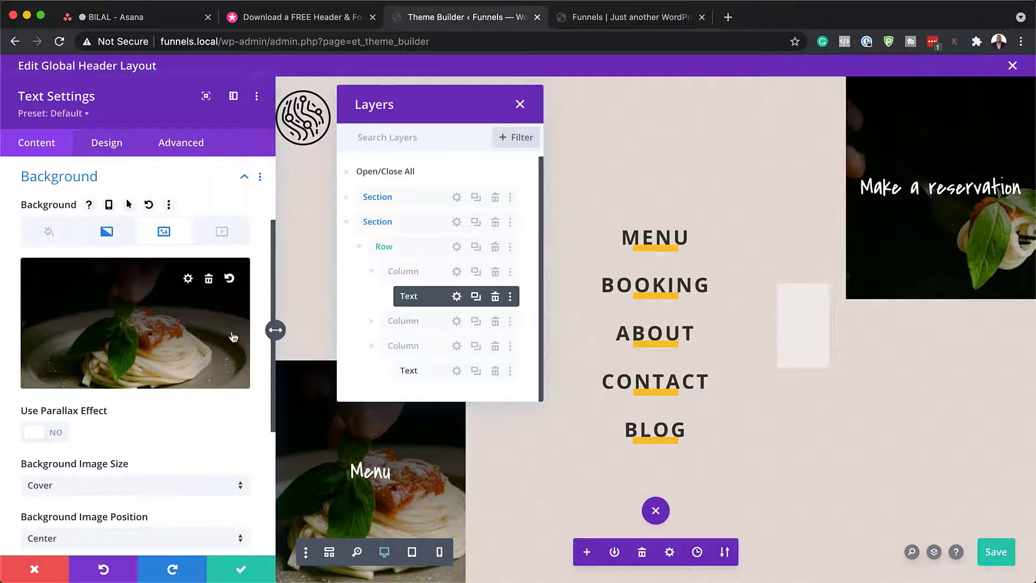
left_click(109, 232)
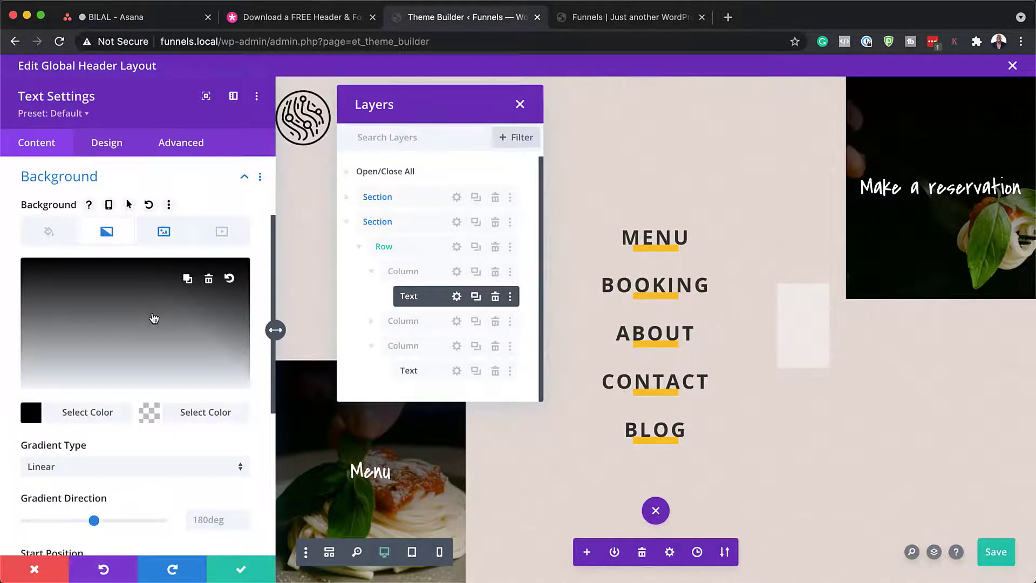
left_click(33, 568)
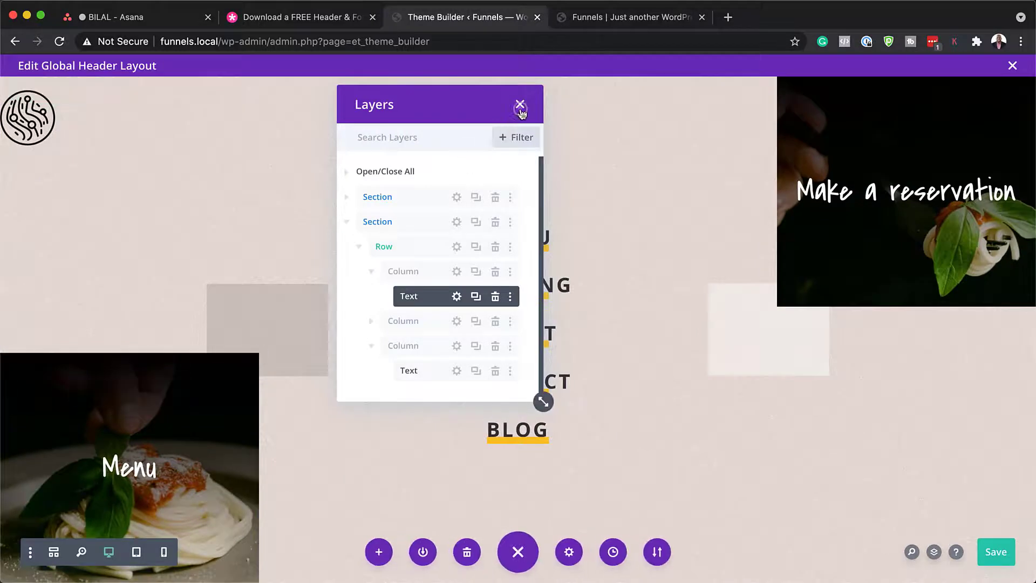
Step: Preview the white Divi logo as the header image, then discard it to keep the circuit logo
left_click(520, 104)
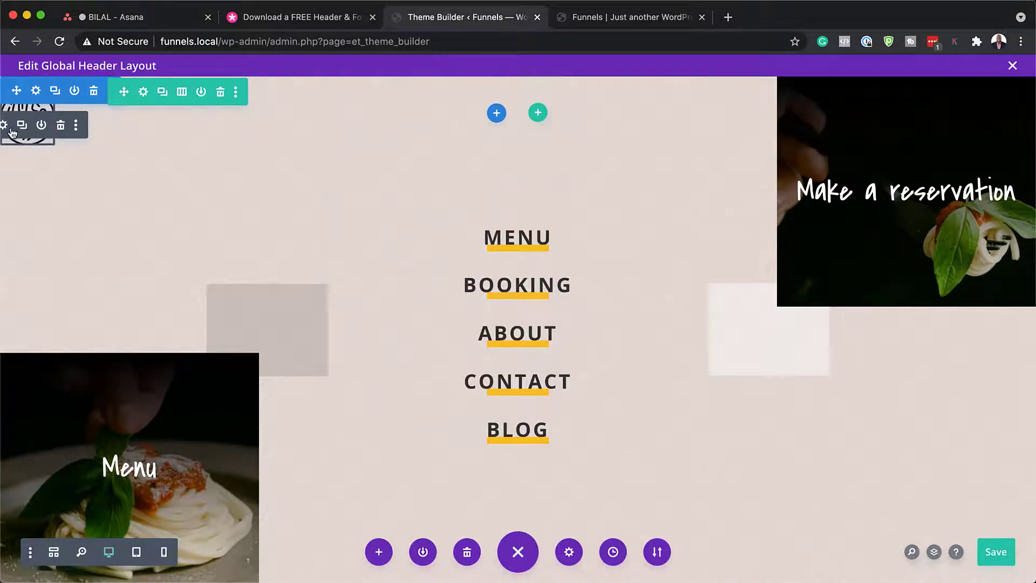
left_click(4, 125)
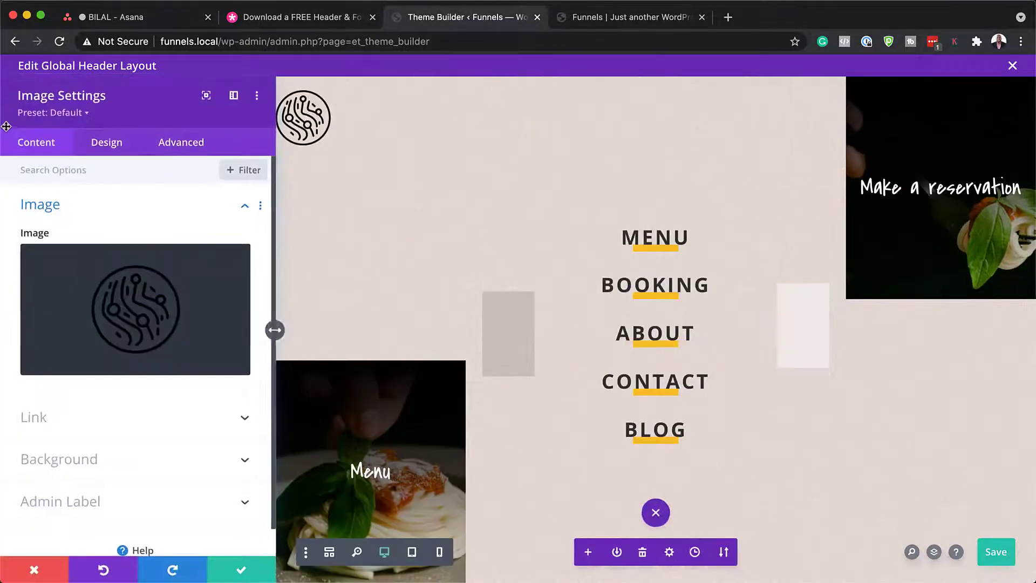
mouse_move(180, 292)
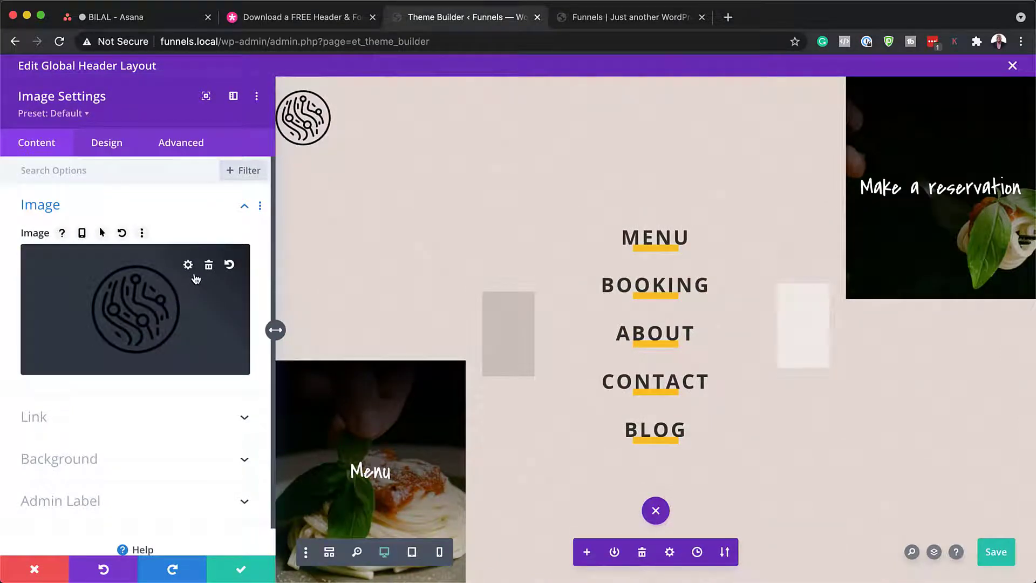
left_click(148, 297)
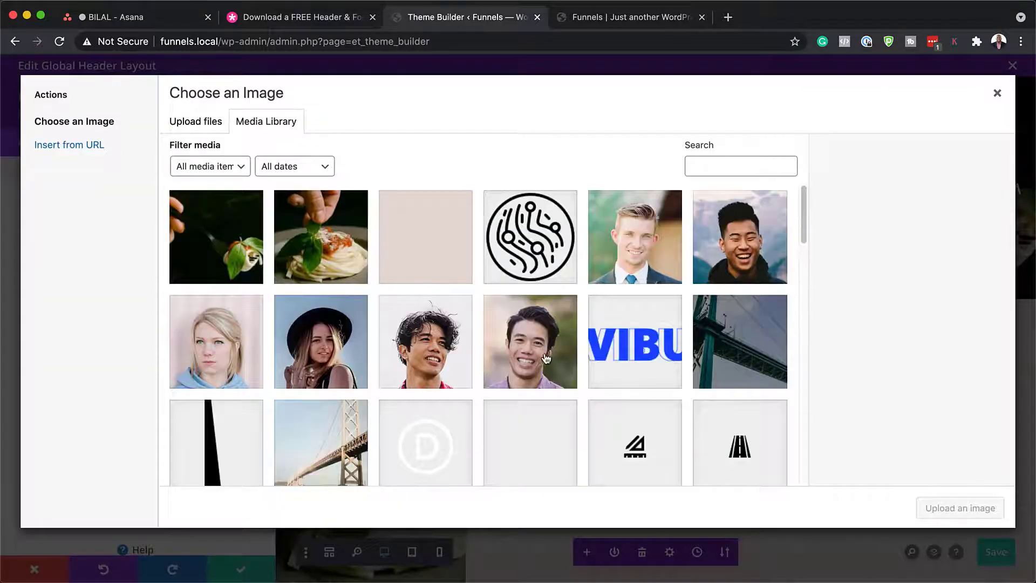
scroll(545, 359, "down", 2)
left_click(425, 378)
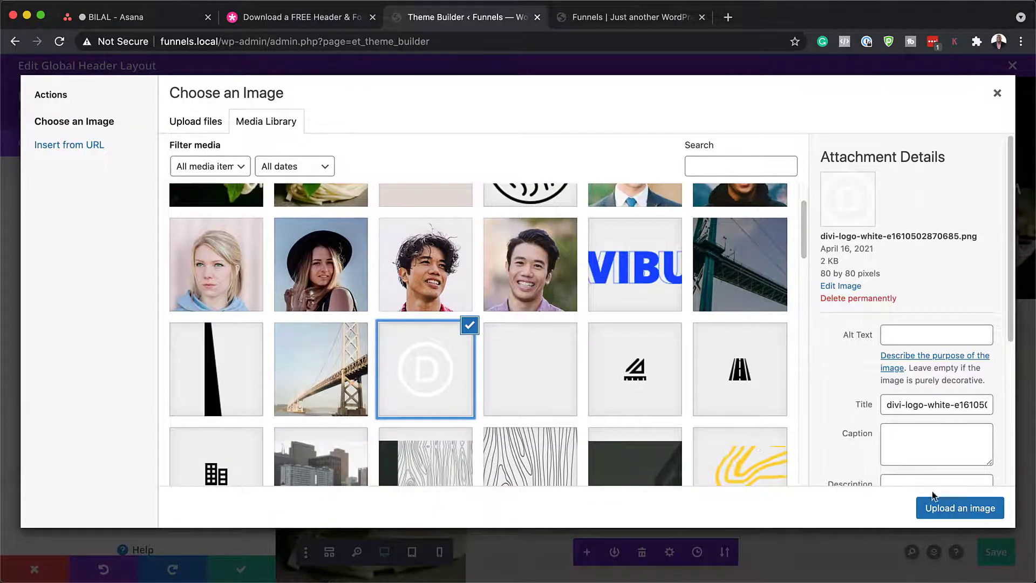
left_click(949, 507)
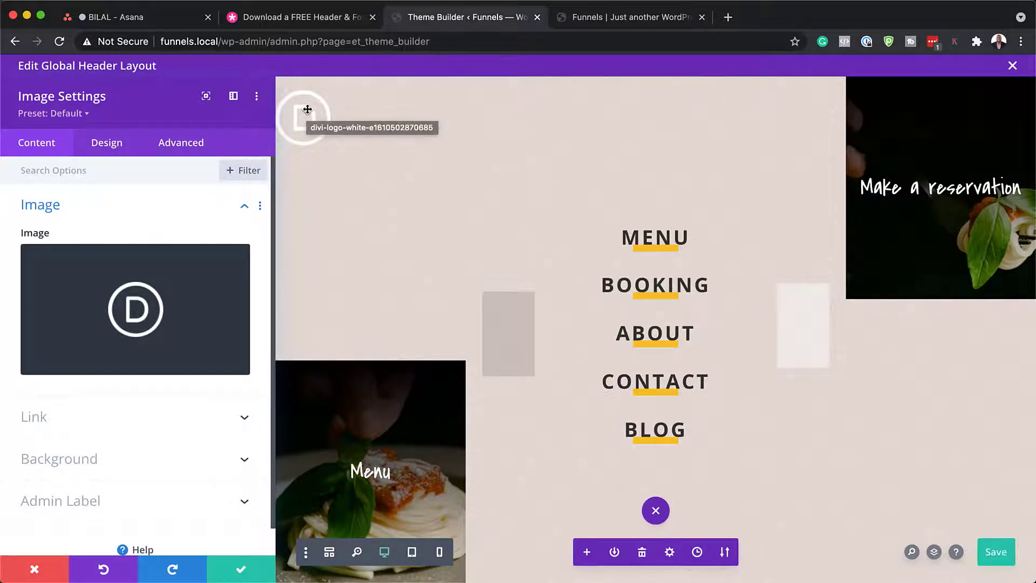
left_click(35, 569)
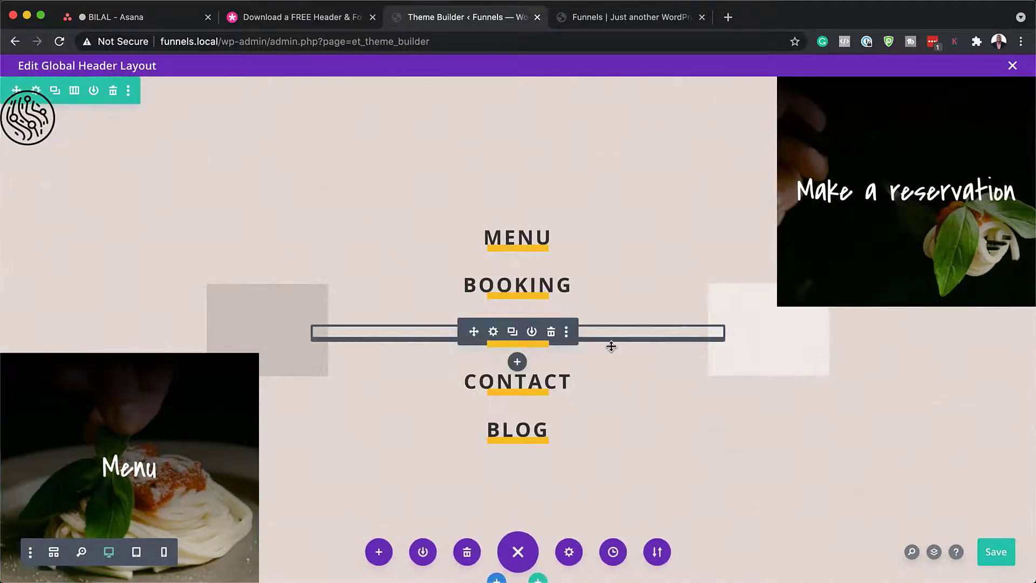
Step: Exit the header layout, confirming the unsaved-changes prompt, and open the Global Footer layout
left_click(1014, 66)
left_click(453, 387)
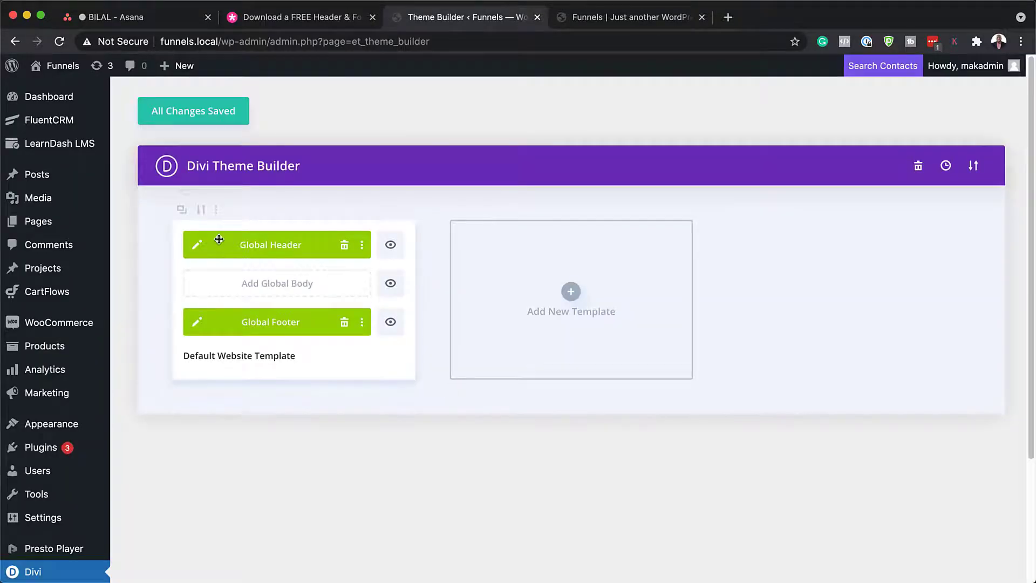
left_click(197, 323)
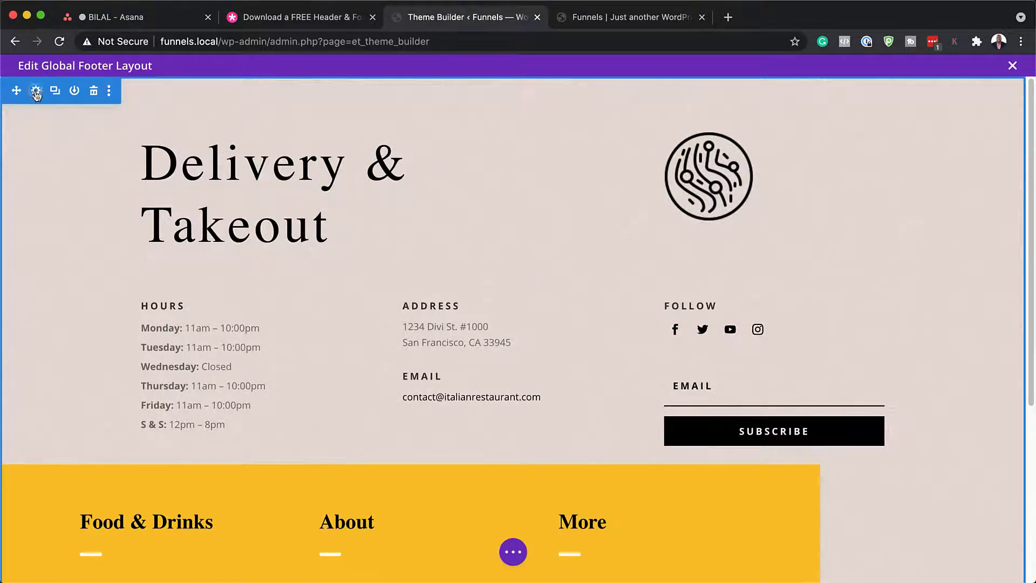
left_click(36, 91)
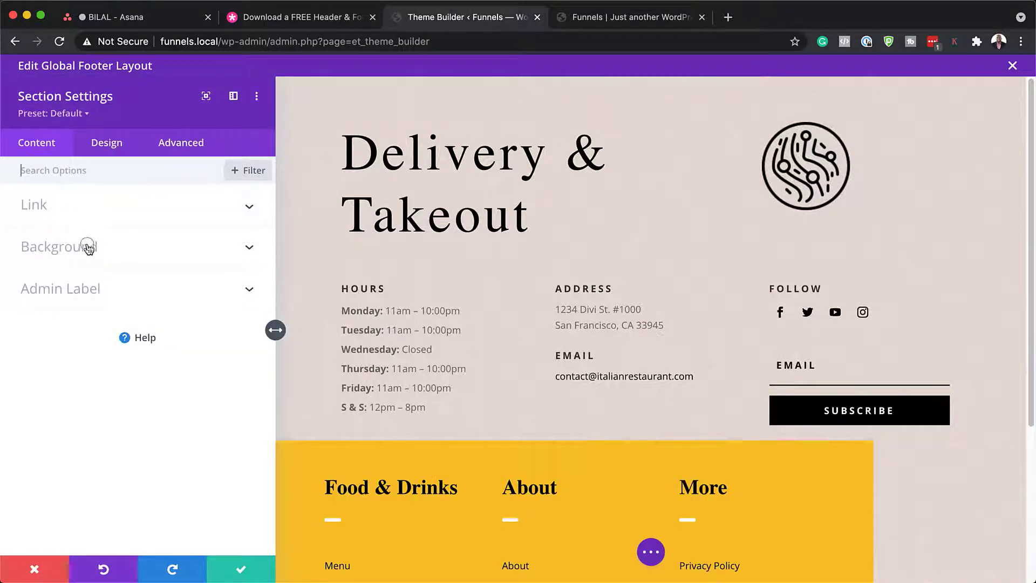
left_click(87, 245)
left_click(164, 232)
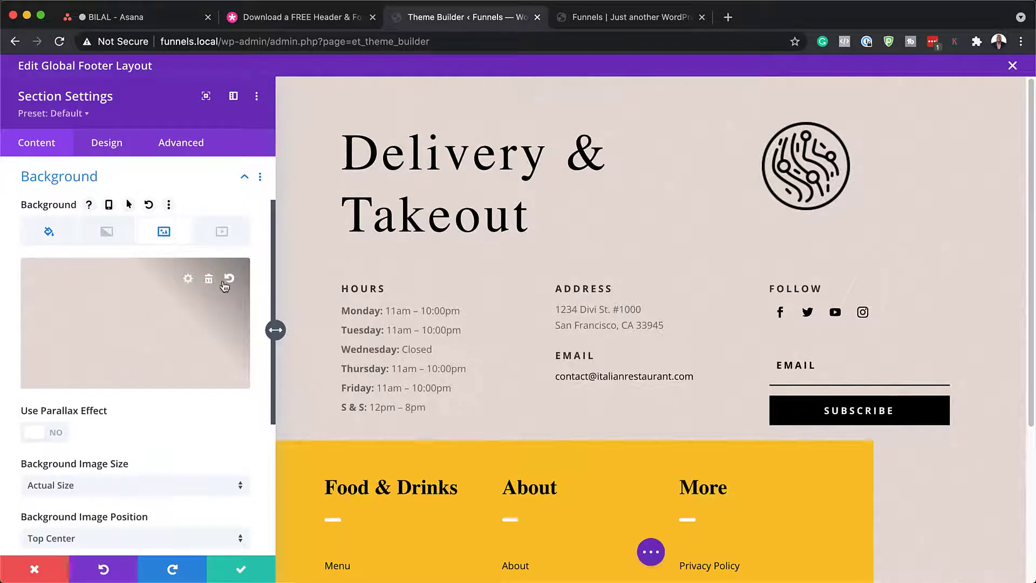
left_click(209, 280)
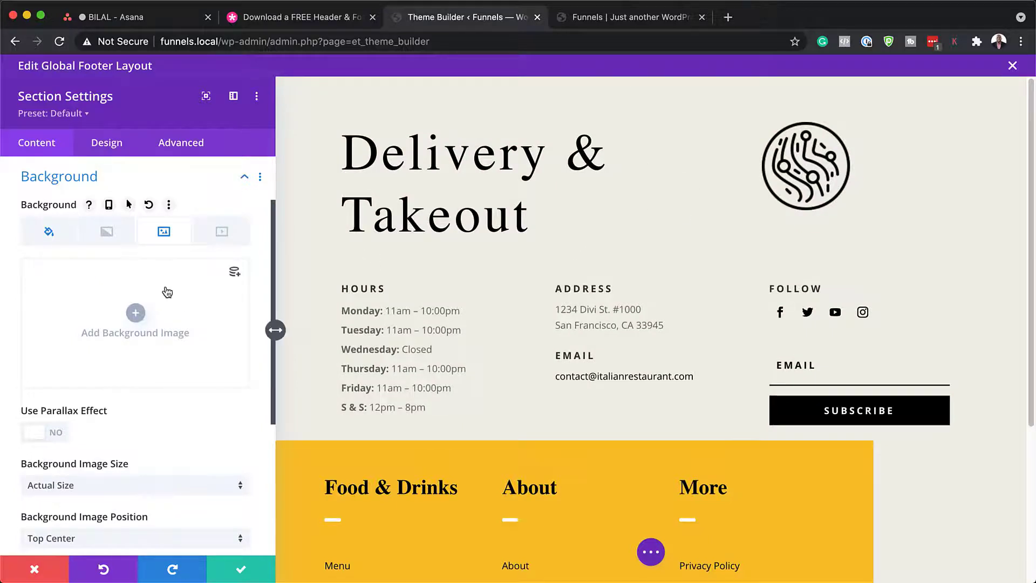
left_click(35, 570)
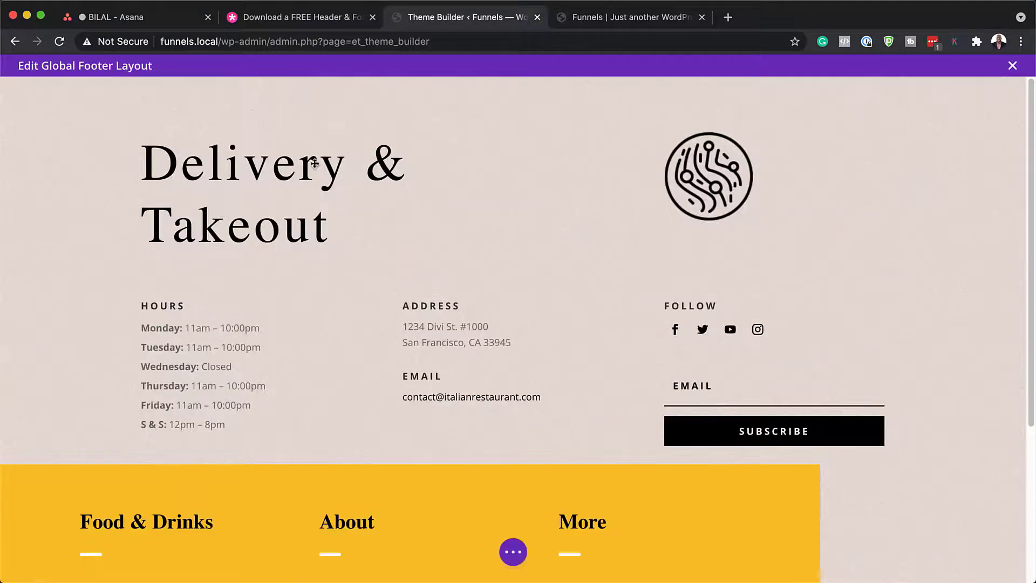
mouse_move(292, 174)
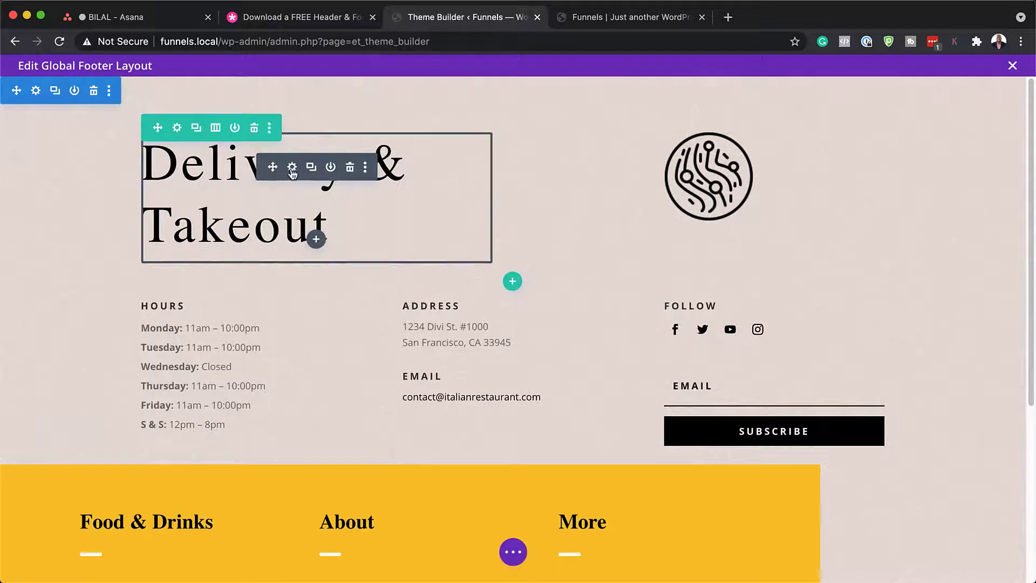
left_click(292, 168)
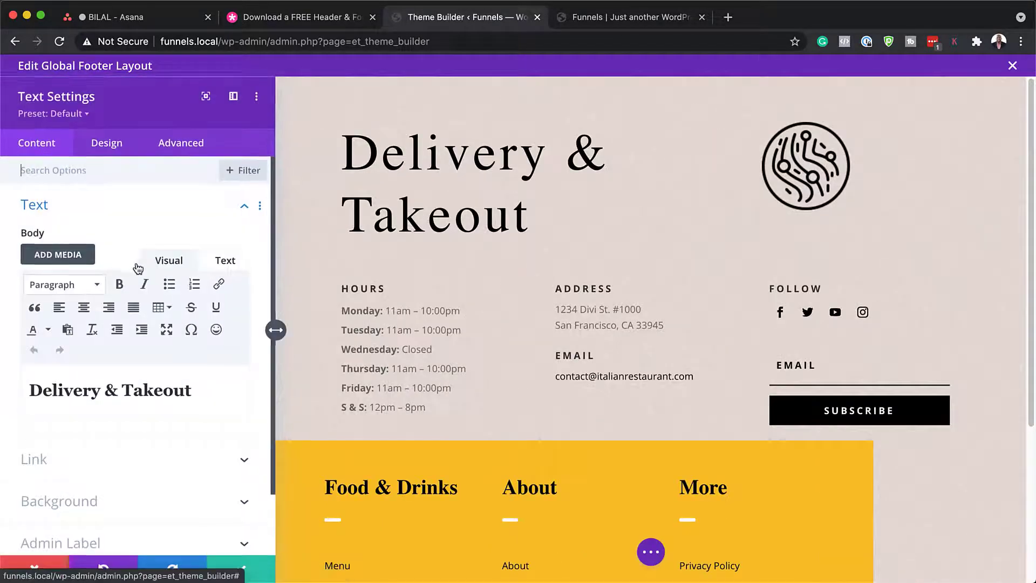
left_click_drag(198, 395, 28, 390)
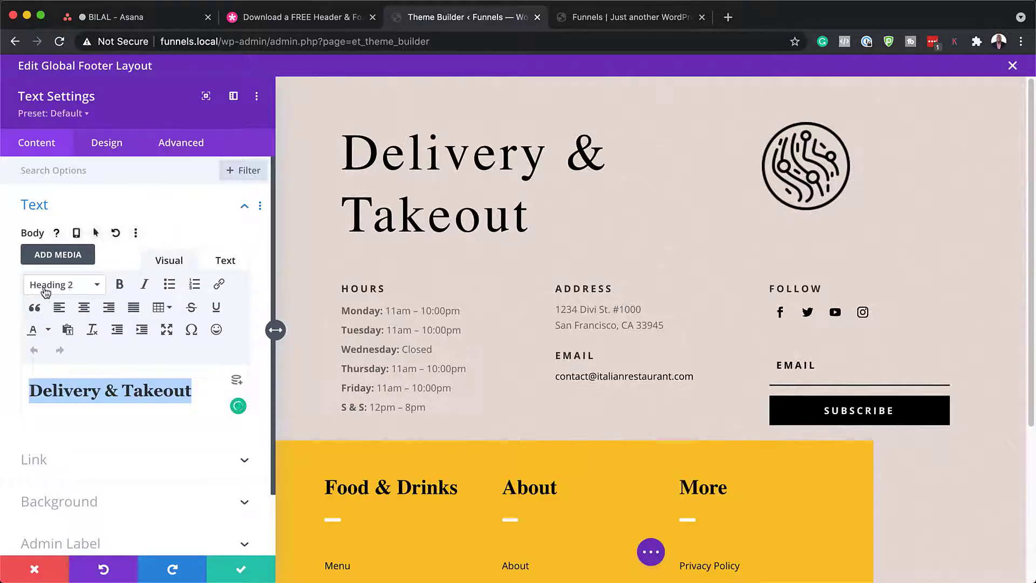
left_click(119, 147)
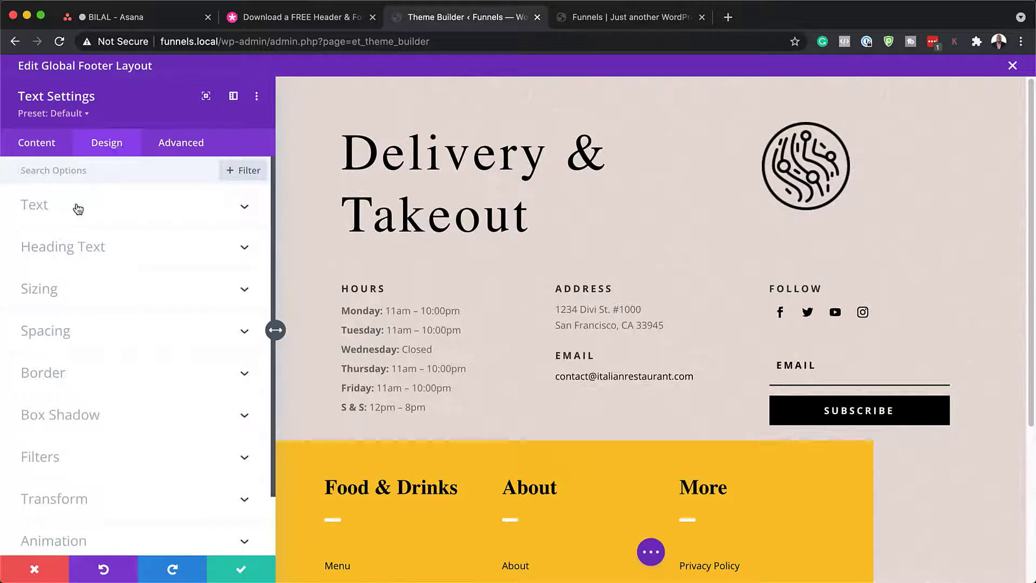
left_click(73, 251)
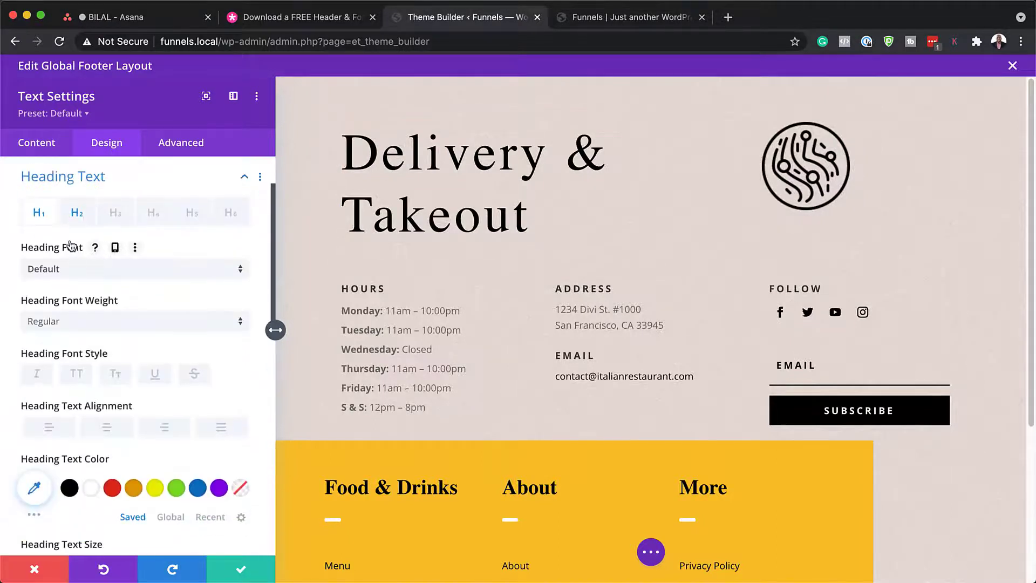
left_click(78, 213)
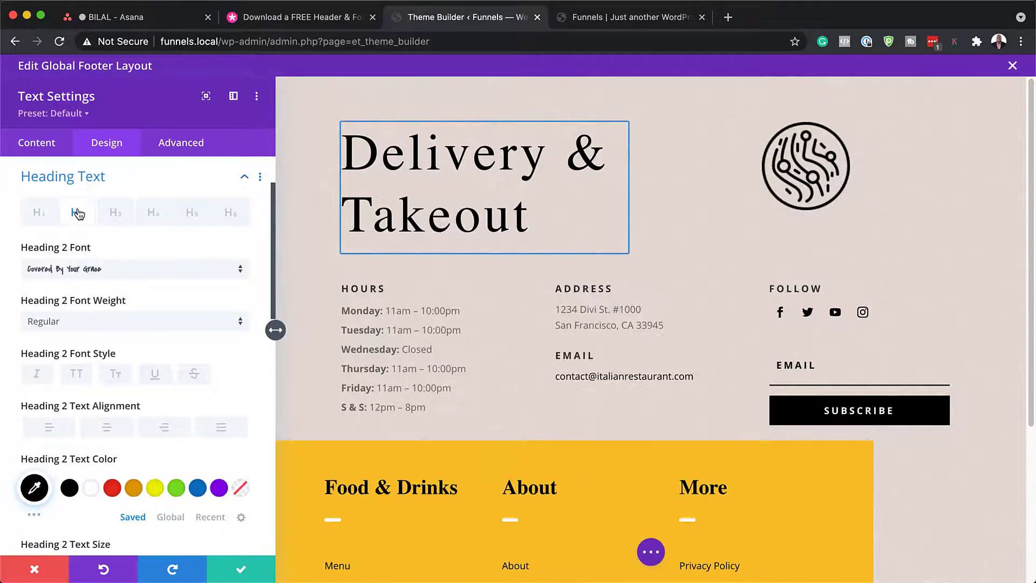
left_click(120, 270)
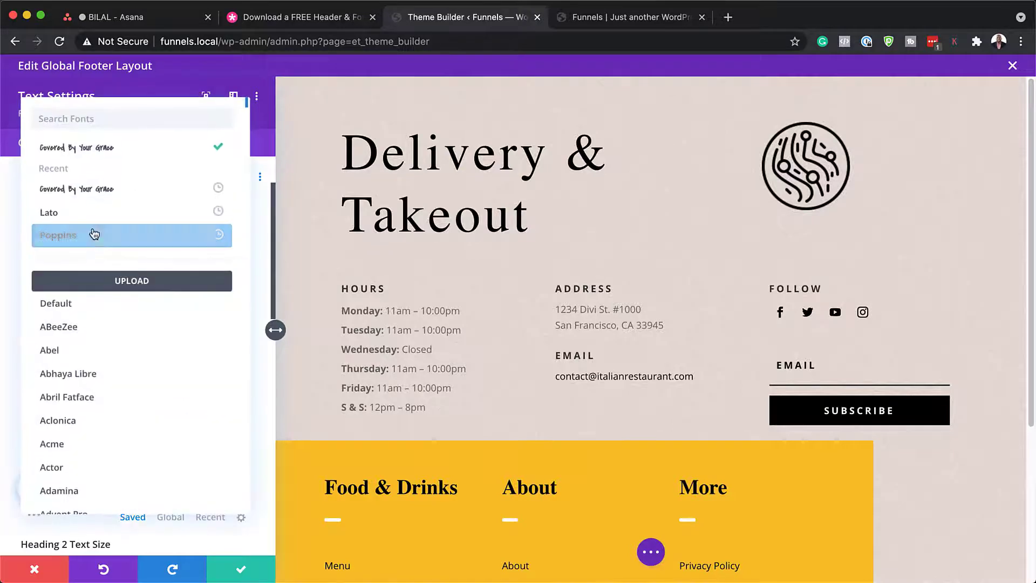
left_click(90, 232)
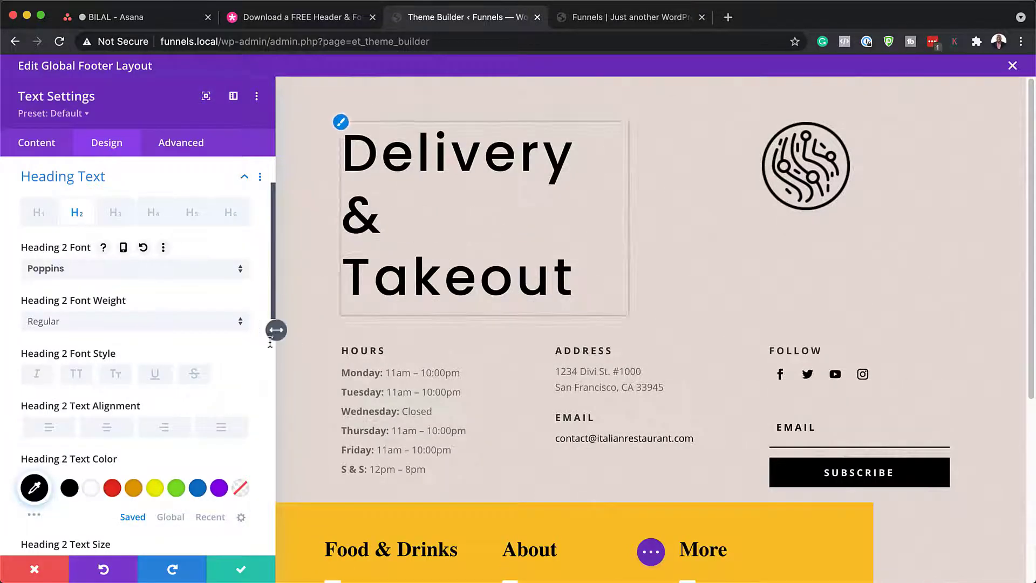
scroll(217, 423, "down", 2)
scroll(218, 422, "down", 1)
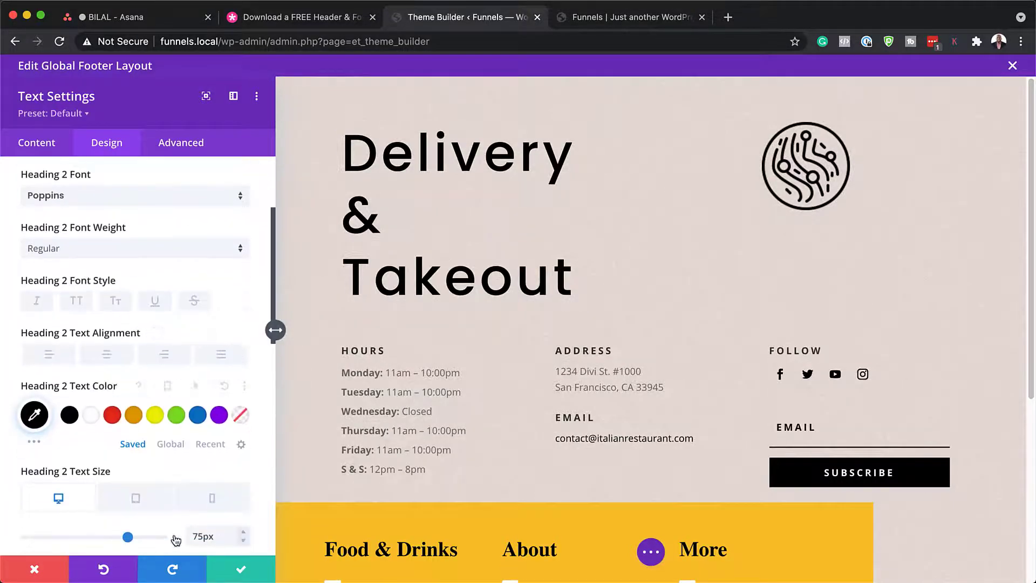
left_click_drag(126, 538, 105, 540)
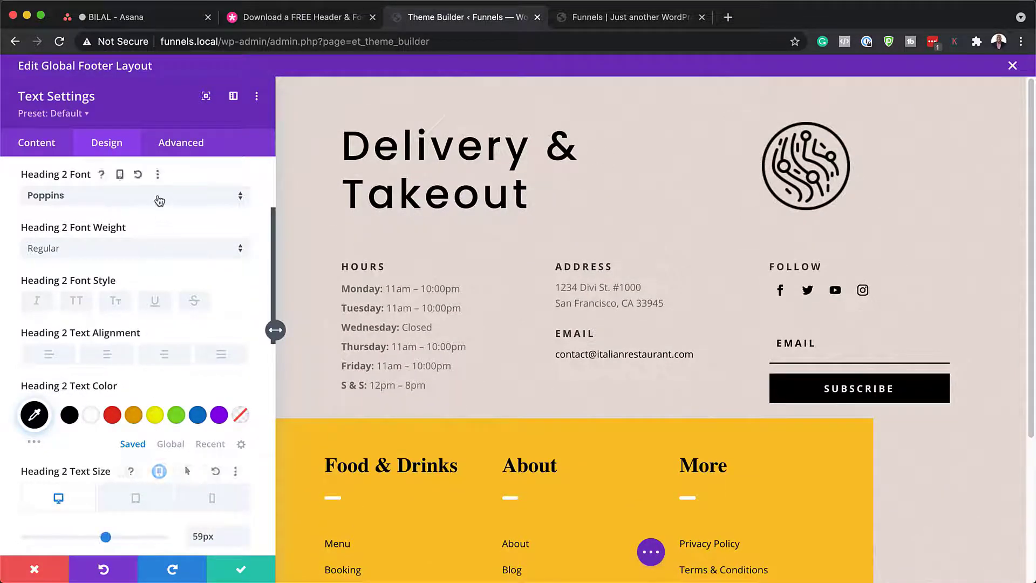
left_click(159, 199)
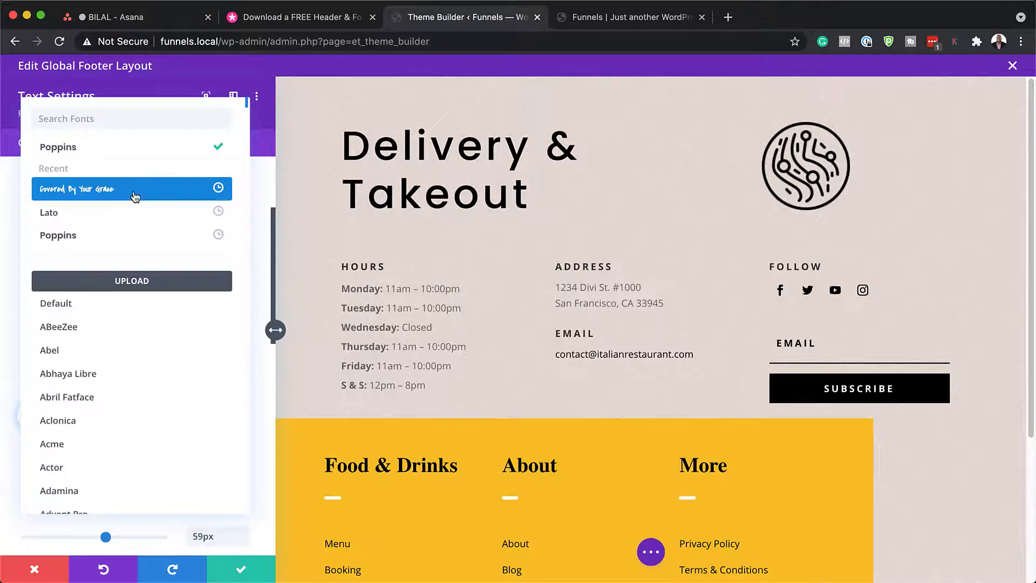
left_click(135, 196)
left_click(35, 568)
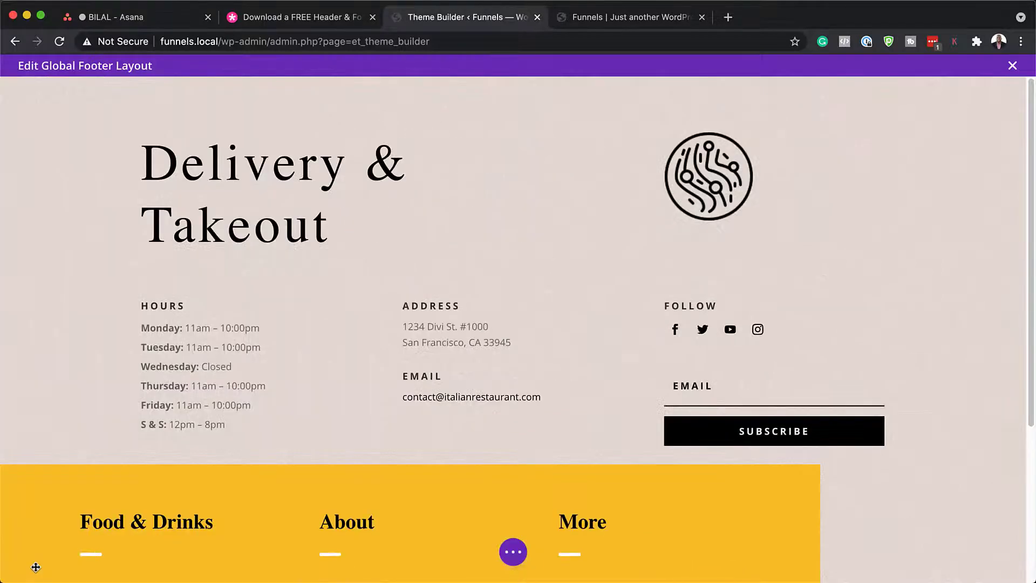
mouse_move(229, 344)
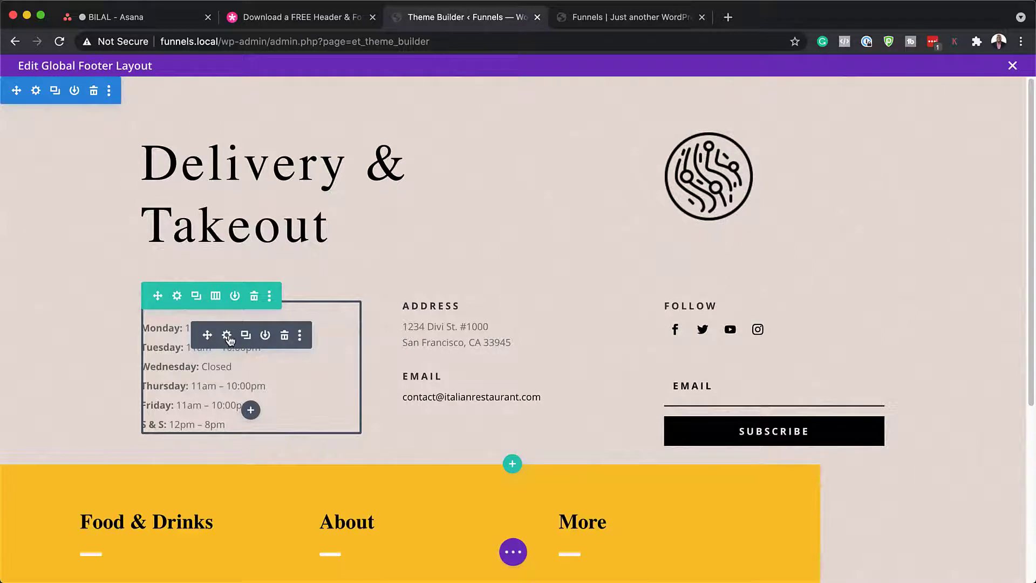
left_click(228, 335)
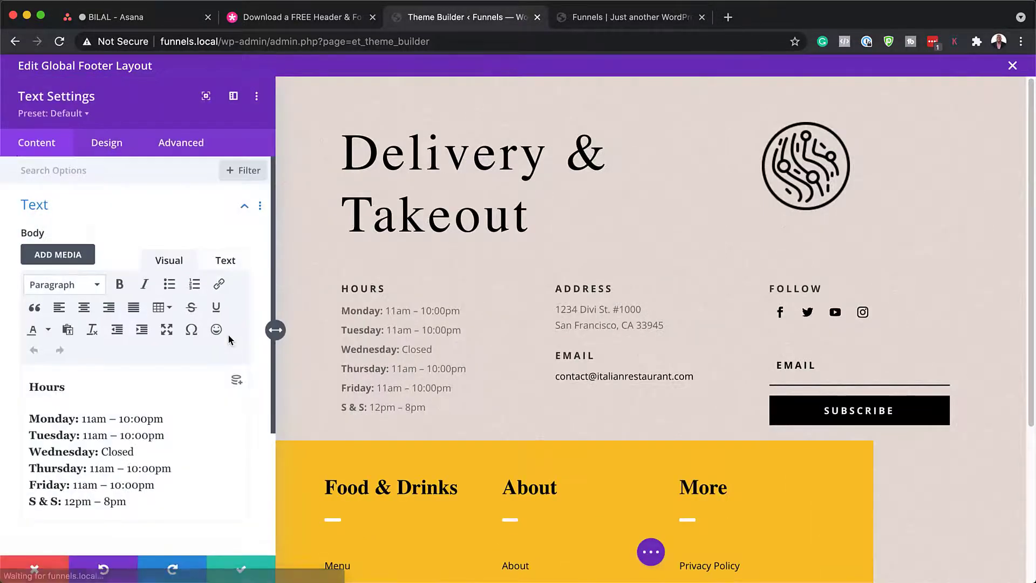
scroll(137, 402, "down", 1)
scroll(138, 401, "up", 1)
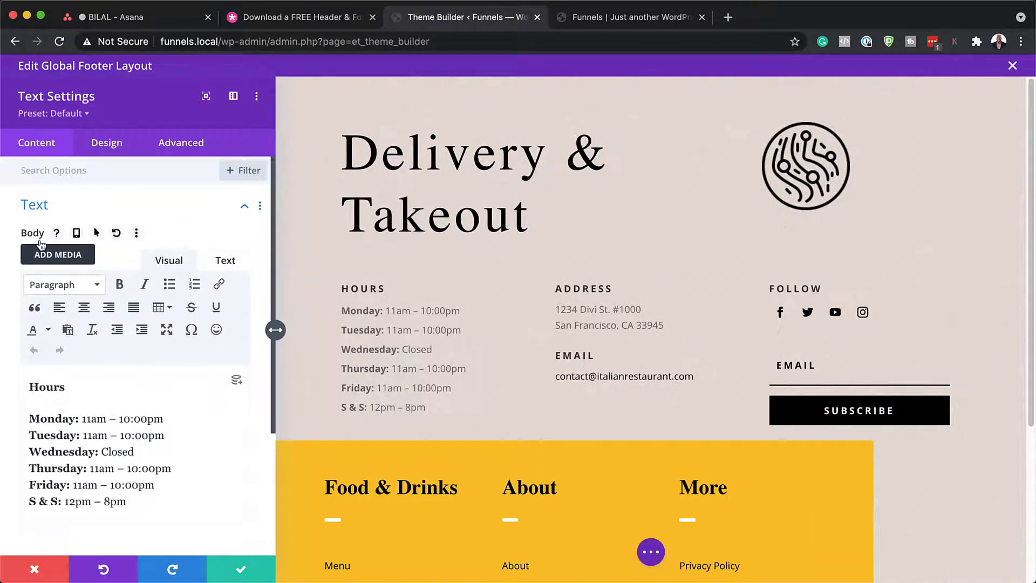
left_click_drag(70, 388, 27, 386)
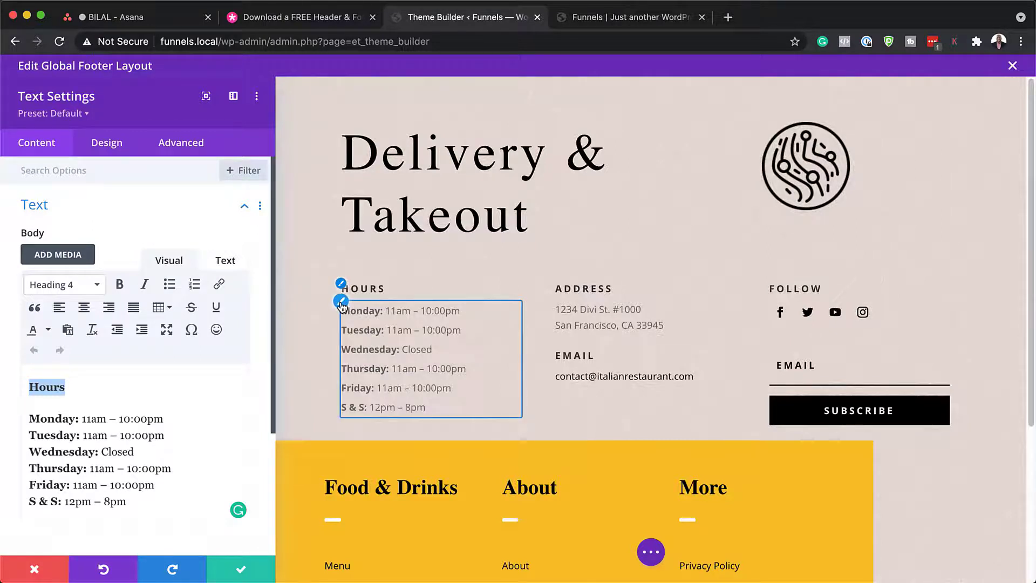
left_click(115, 153)
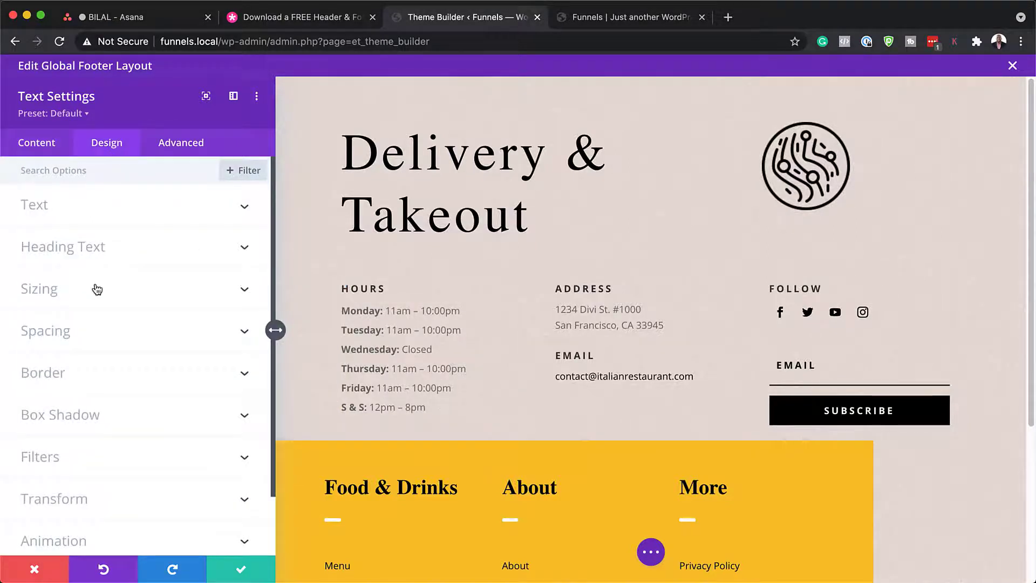
left_click(88, 247)
left_click(153, 212)
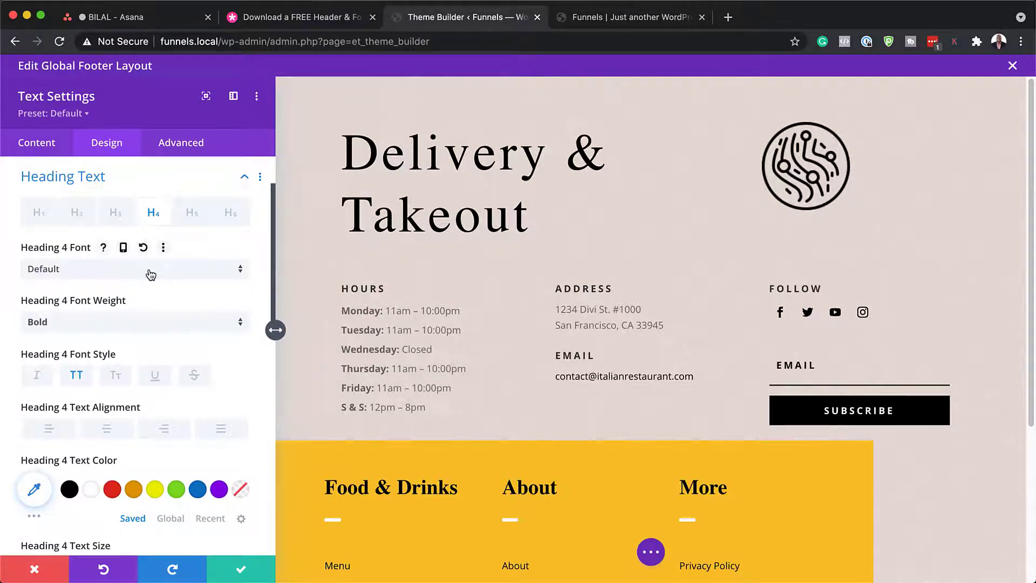
left_click(112, 489)
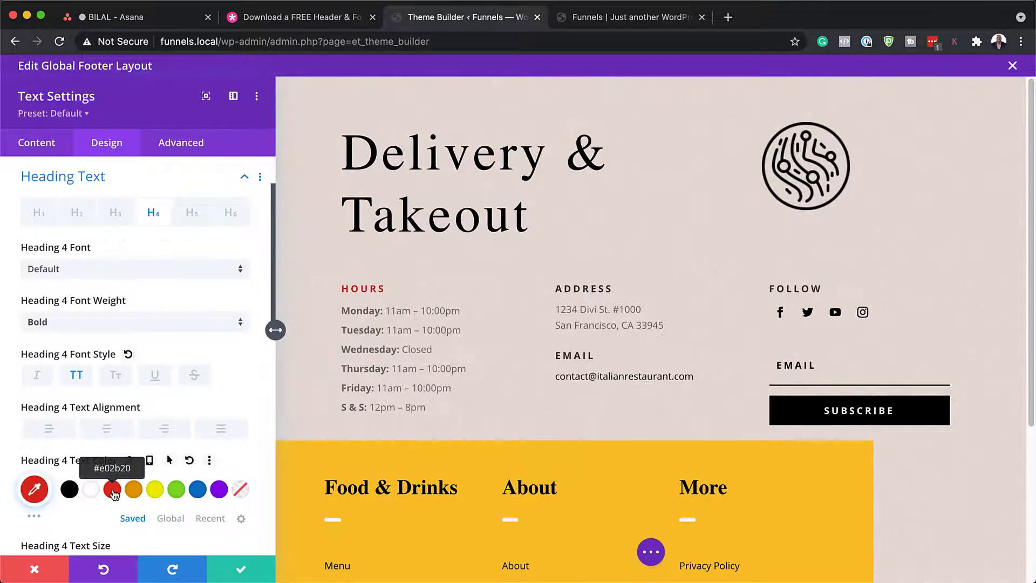
left_click(176, 489)
left_click(114, 491)
left_click(71, 274)
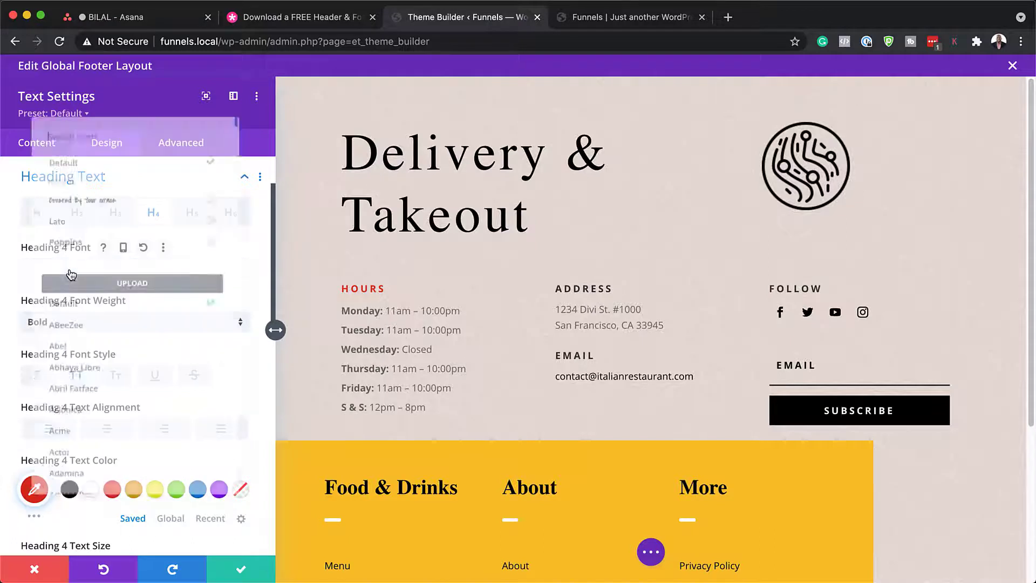
left_click(81, 238)
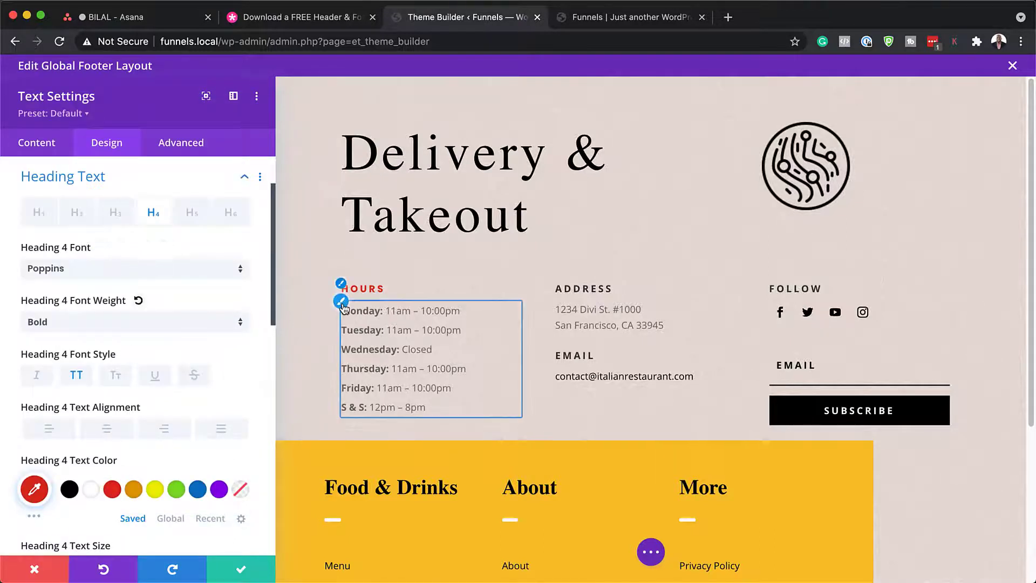
left_click(341, 302)
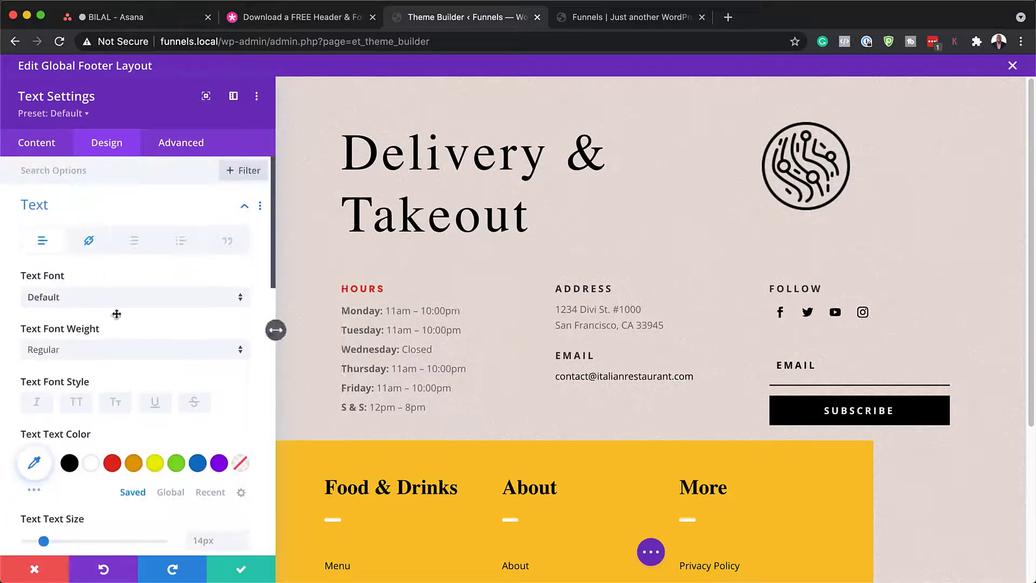
left_click(118, 300)
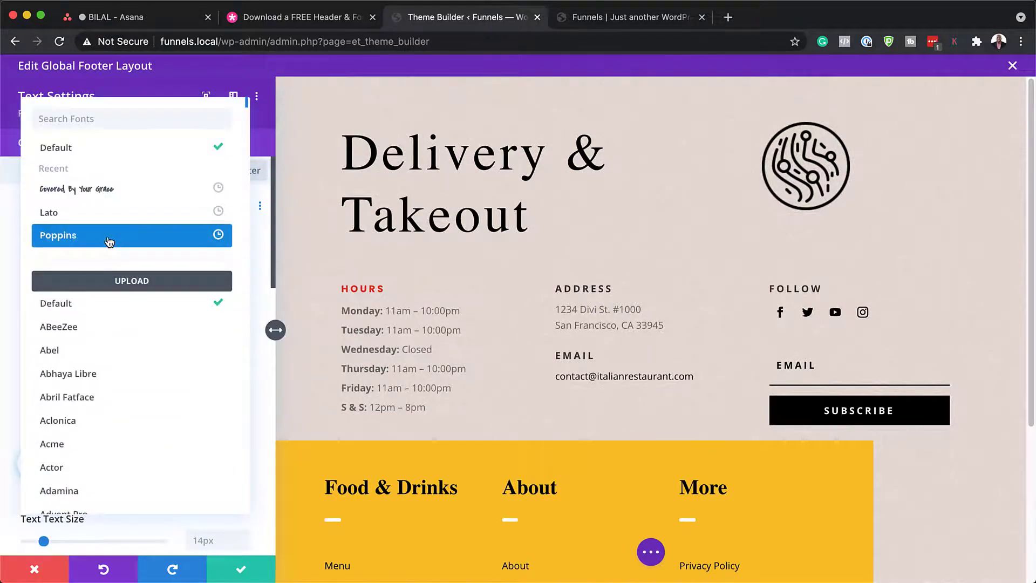
left_click(107, 238)
scroll(186, 414, "down", 5)
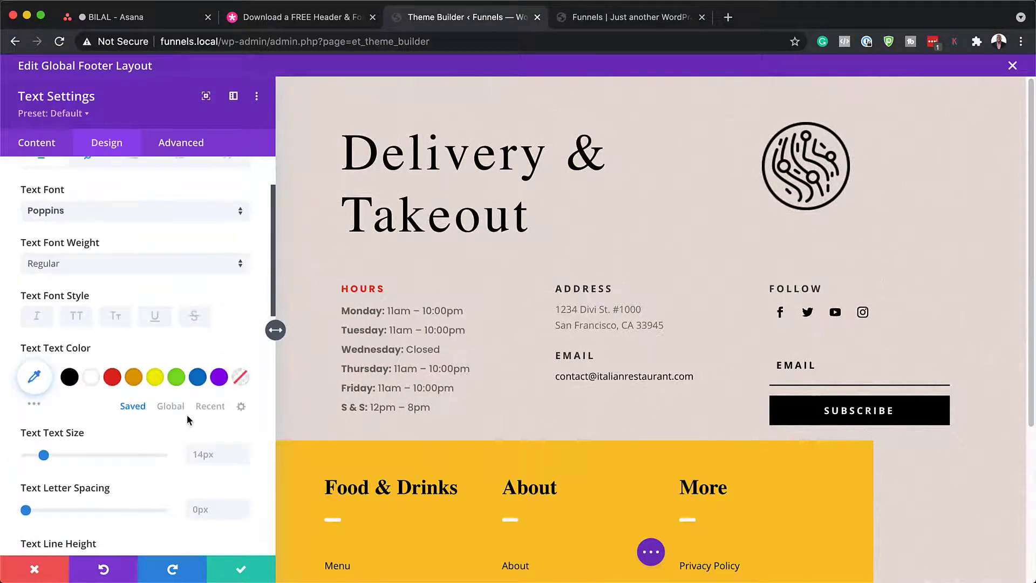
left_click(244, 407)
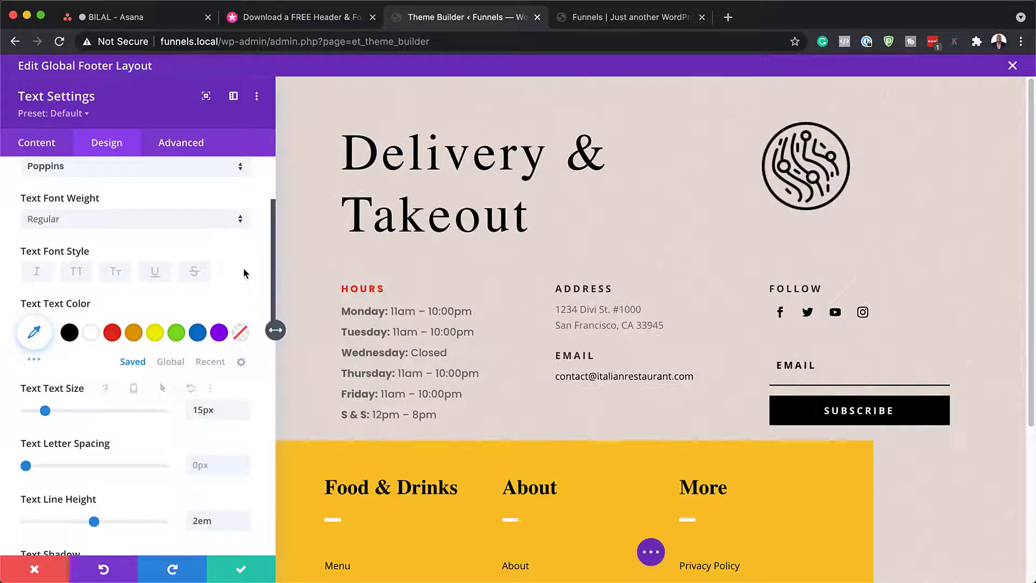
left_click(35, 569)
mouse_move(471, 321)
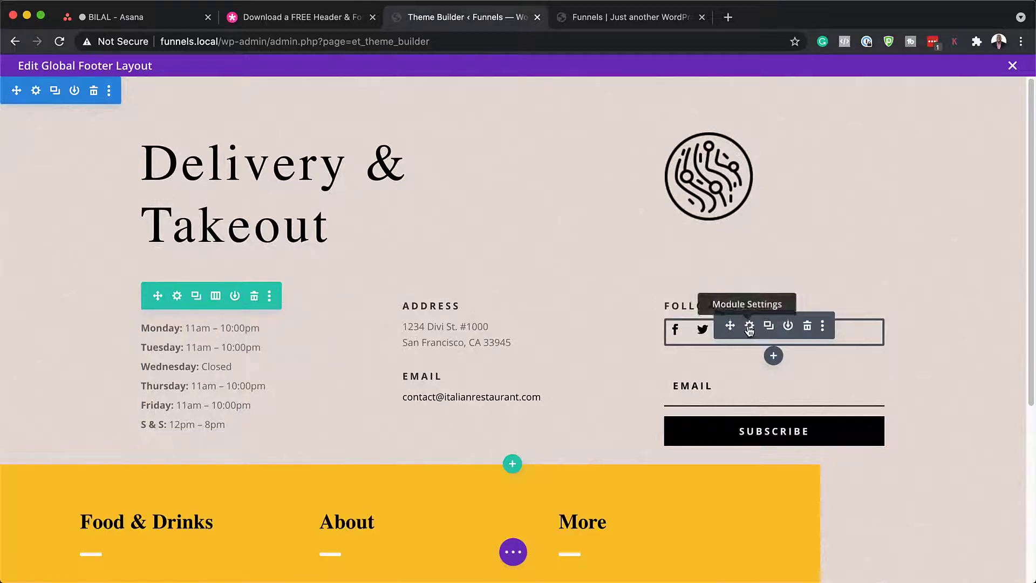
Step: Duplicate the instagram follow entry and change the copy's network to Skype
left_click(749, 327)
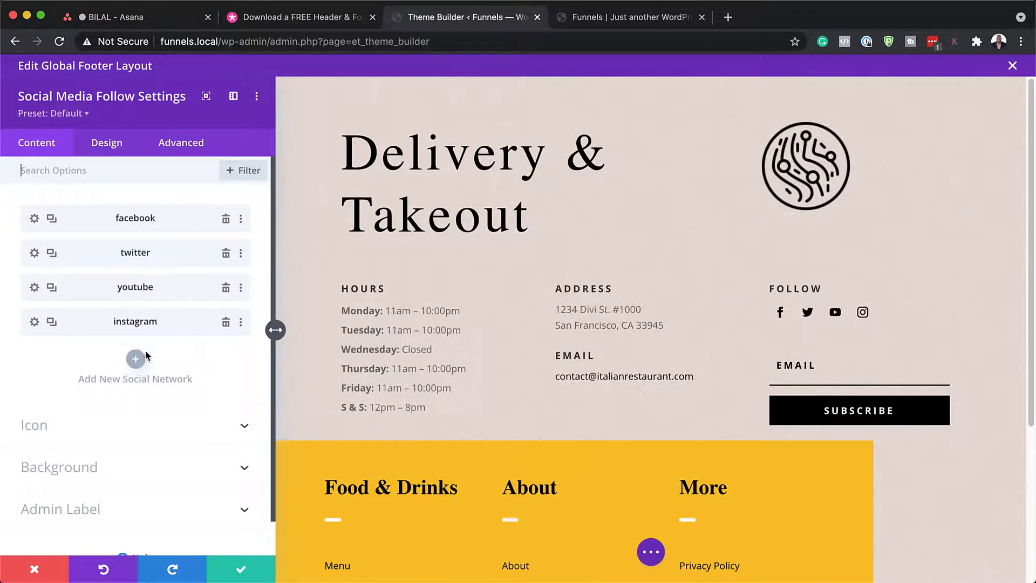
left_click(52, 322)
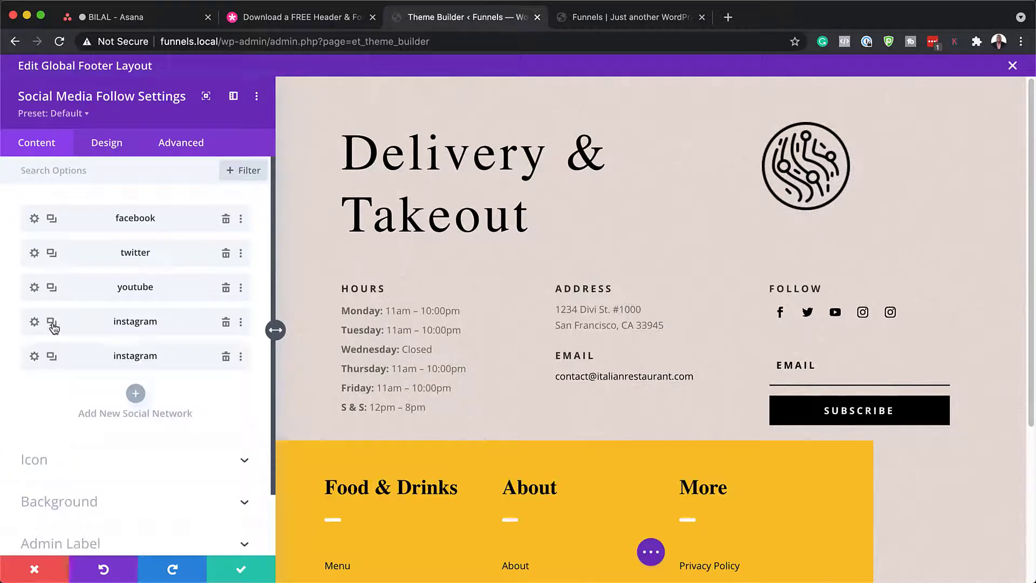
left_click(34, 357)
left_click(63, 260)
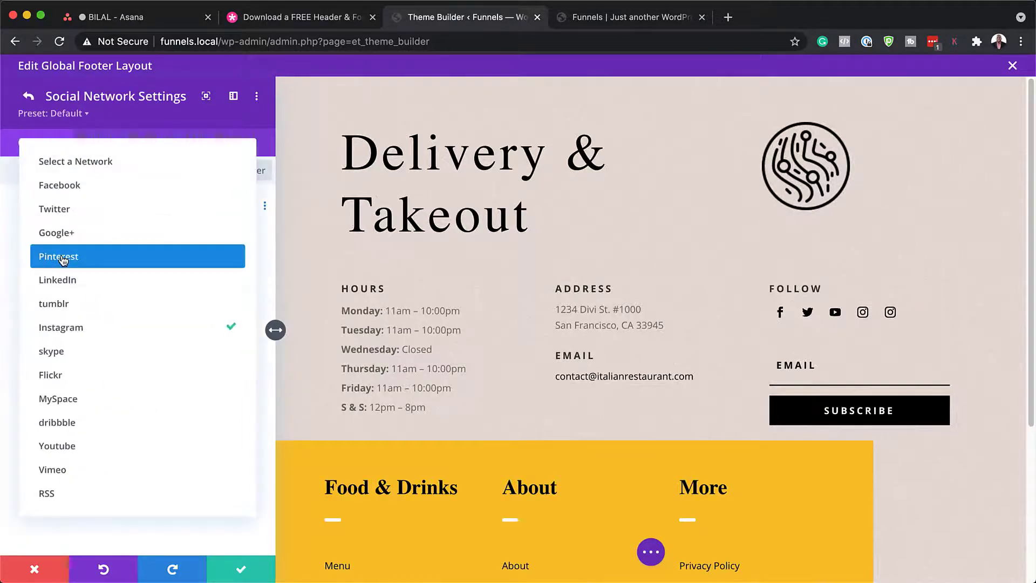
left_click(99, 354)
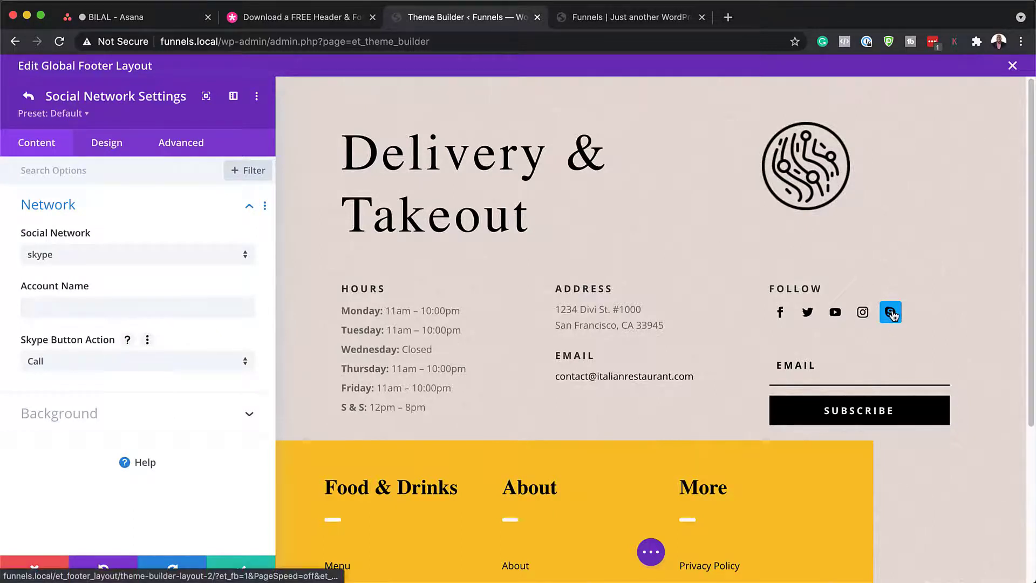
left_click(28, 97)
Step: Reset and delete the Skype entry, then check instagram's Account Link URL (#)
right_click(87, 355)
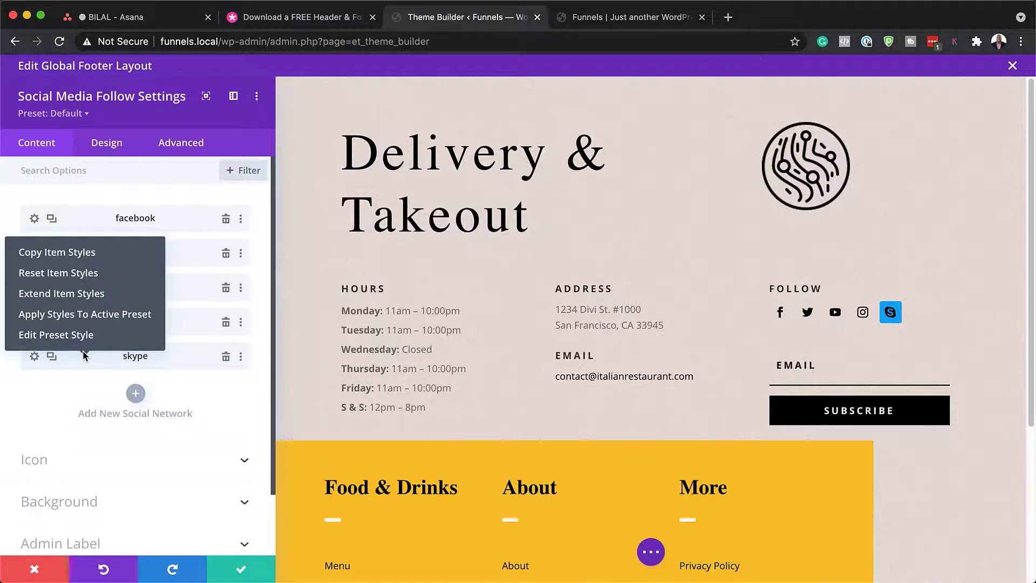
left_click(80, 274)
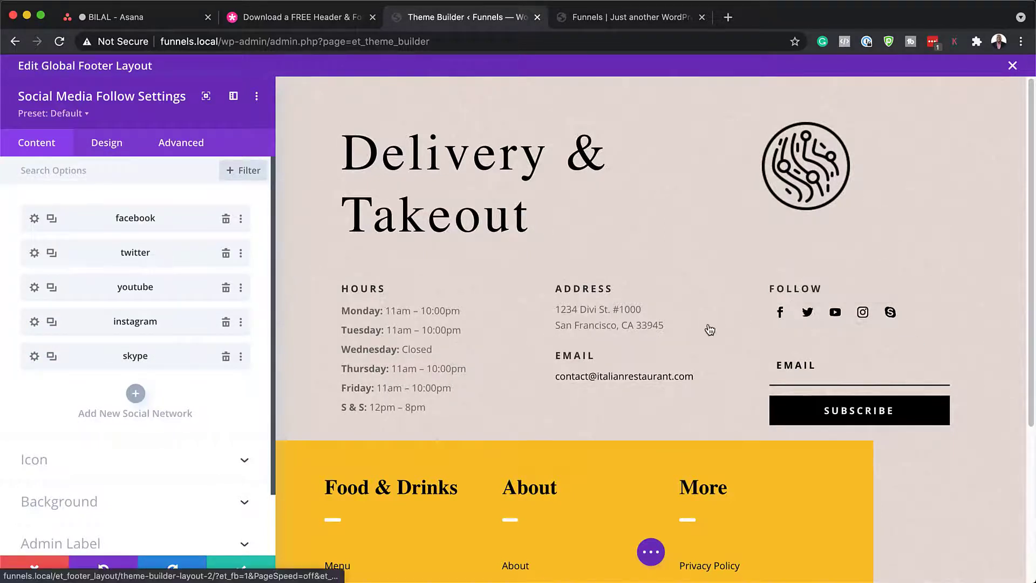
left_click(226, 357)
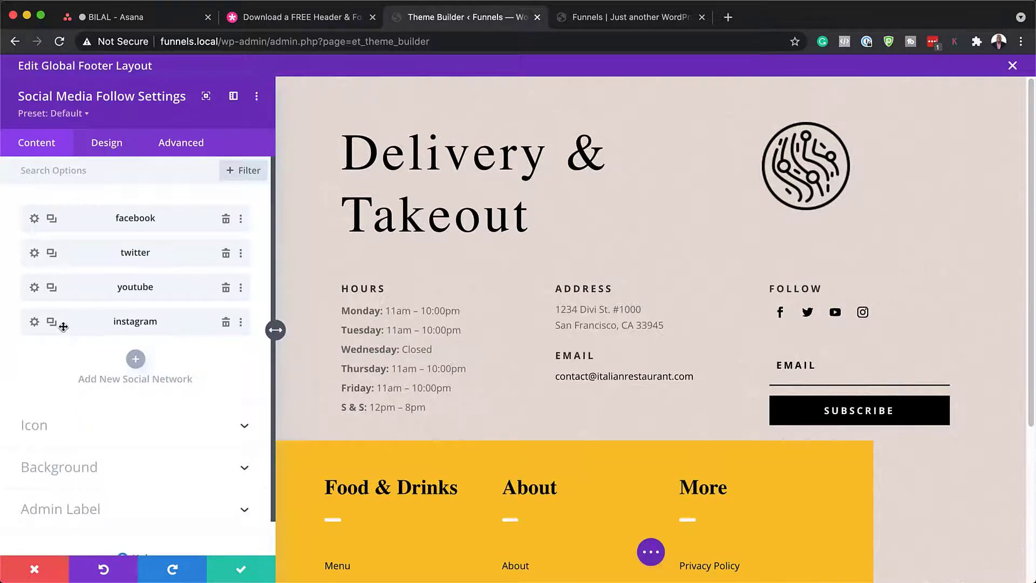
left_click(34, 322)
left_click(47, 313)
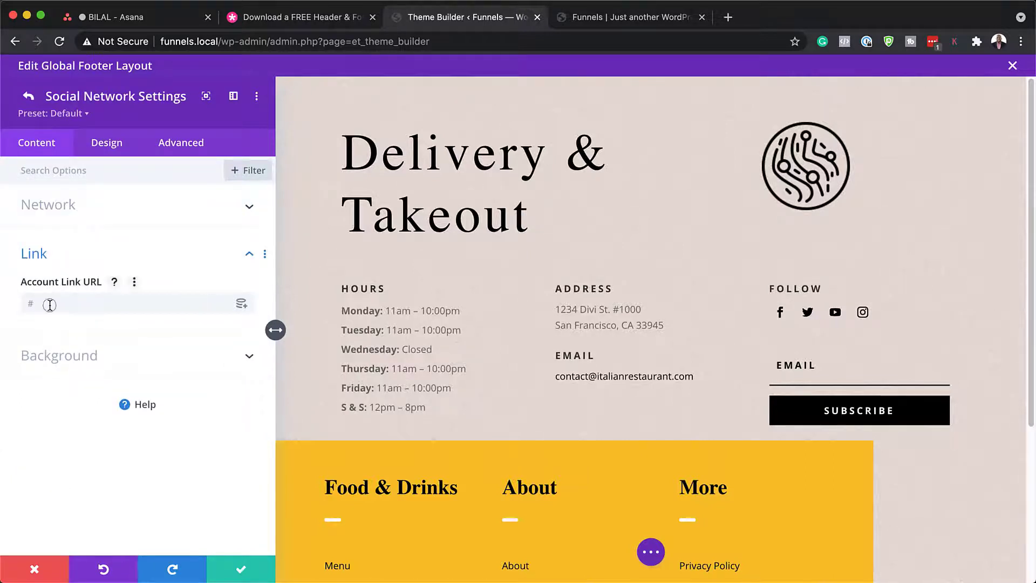
left_click(50, 305)
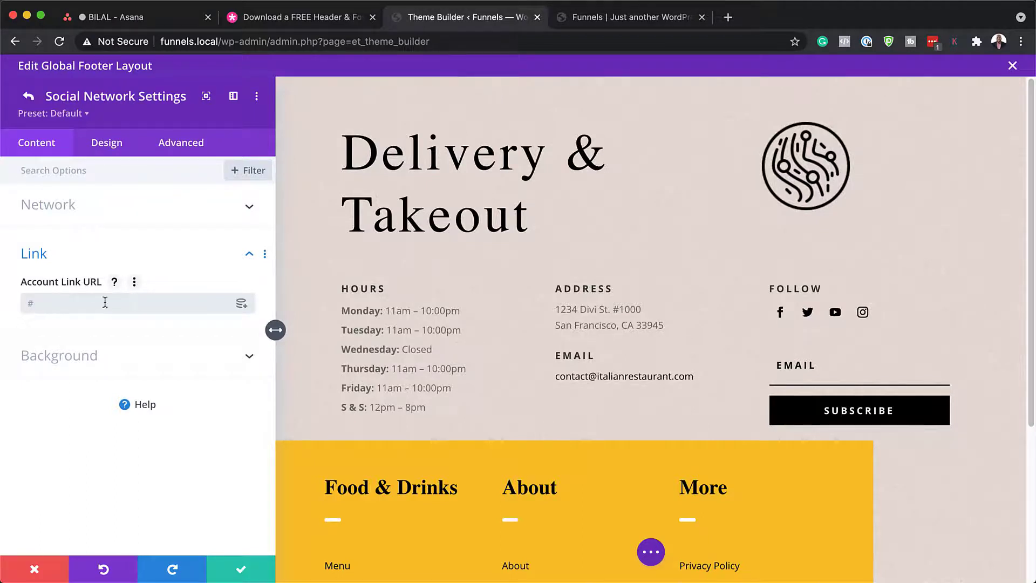
left_click(29, 96)
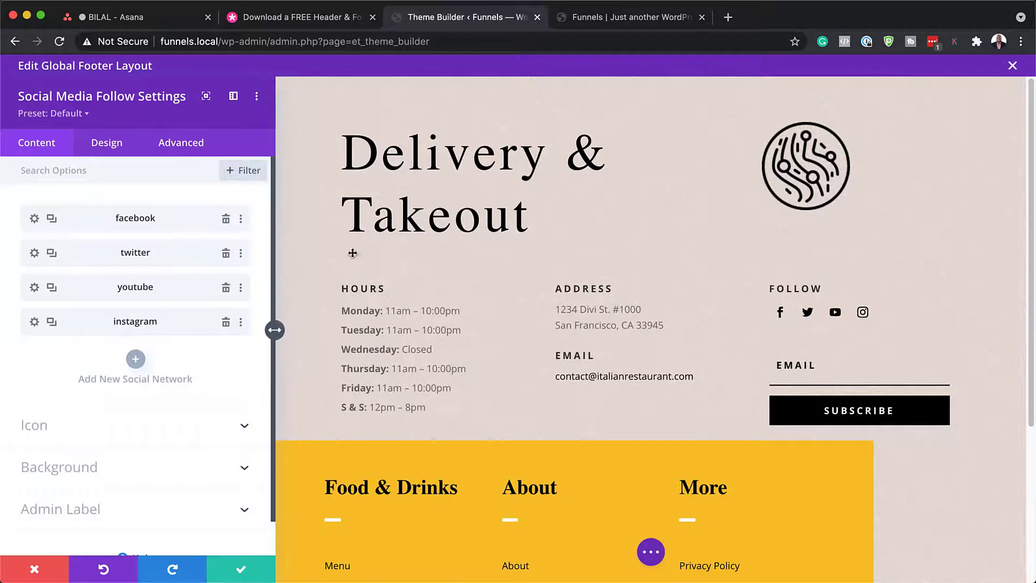
Step: Try red, orange, blue and purple follow icon colours, discard them, then open the Email Optin settings
left_click(108, 143)
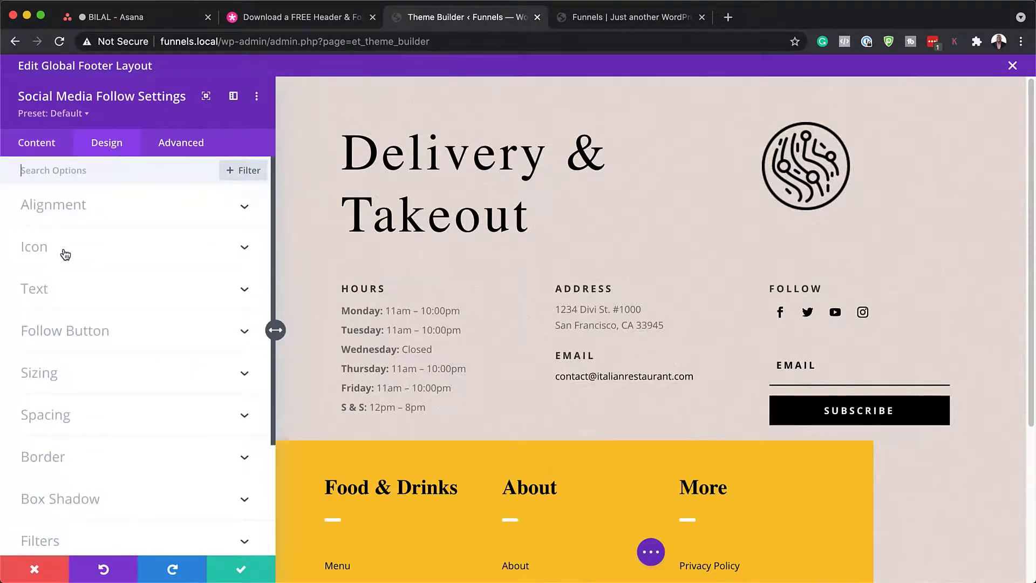
left_click(63, 253)
left_click(112, 234)
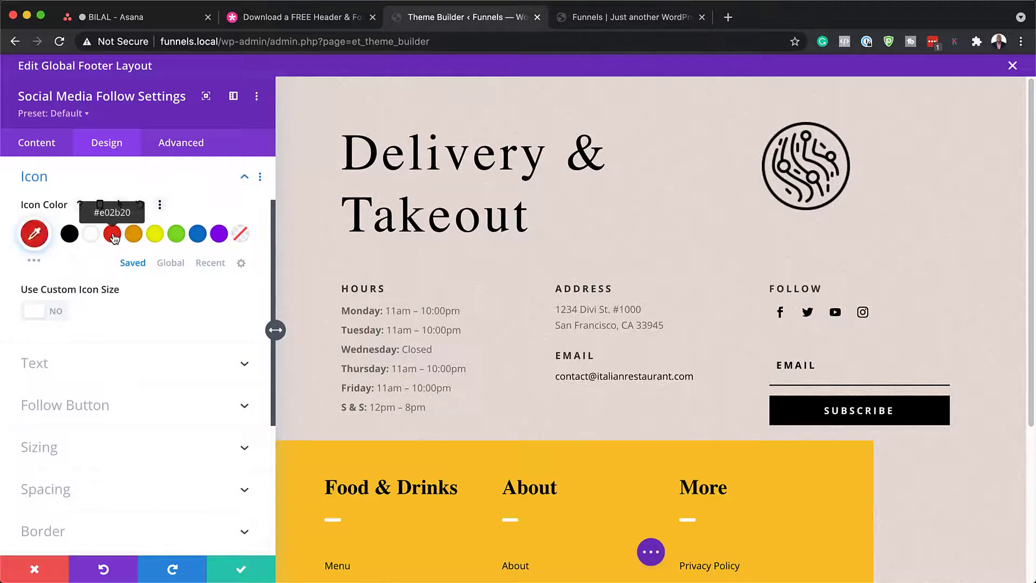
left_click(135, 236)
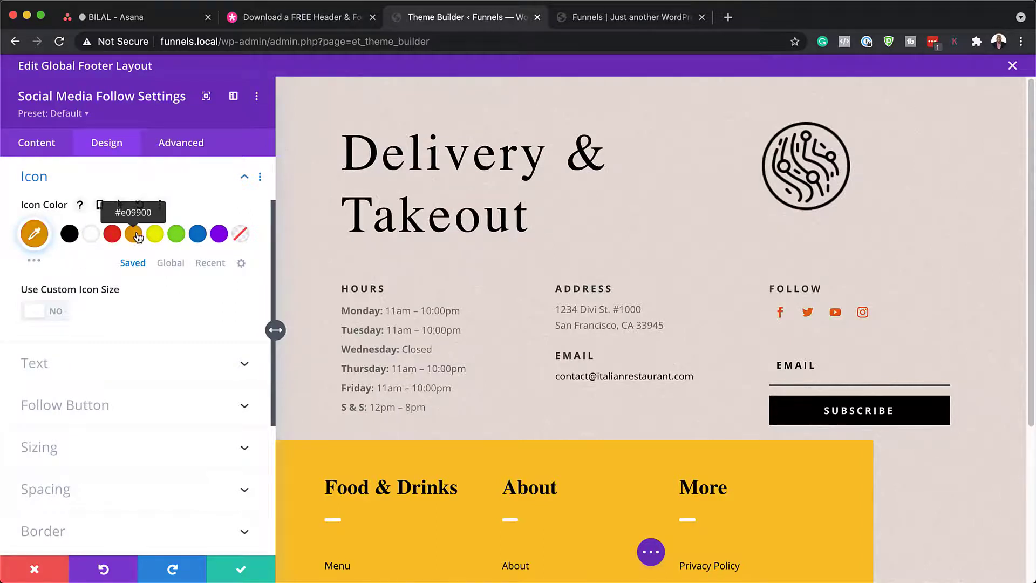
left_click(198, 235)
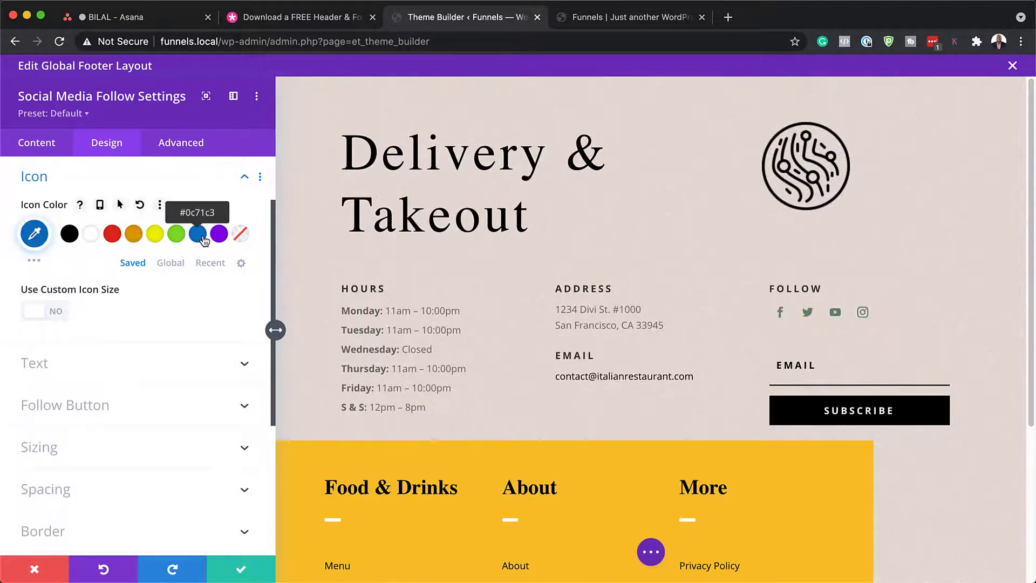
left_click(219, 235)
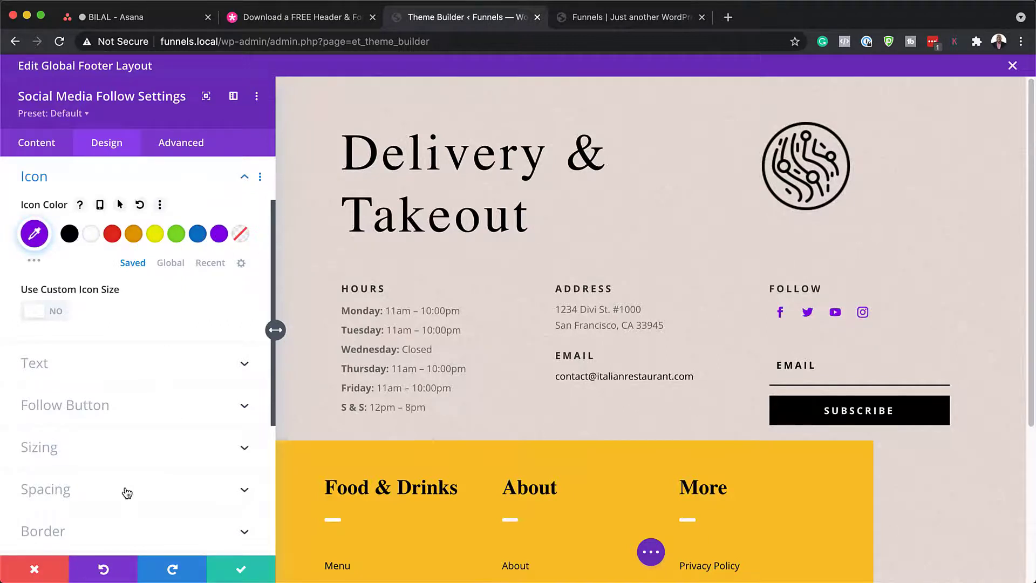
left_click(35, 568)
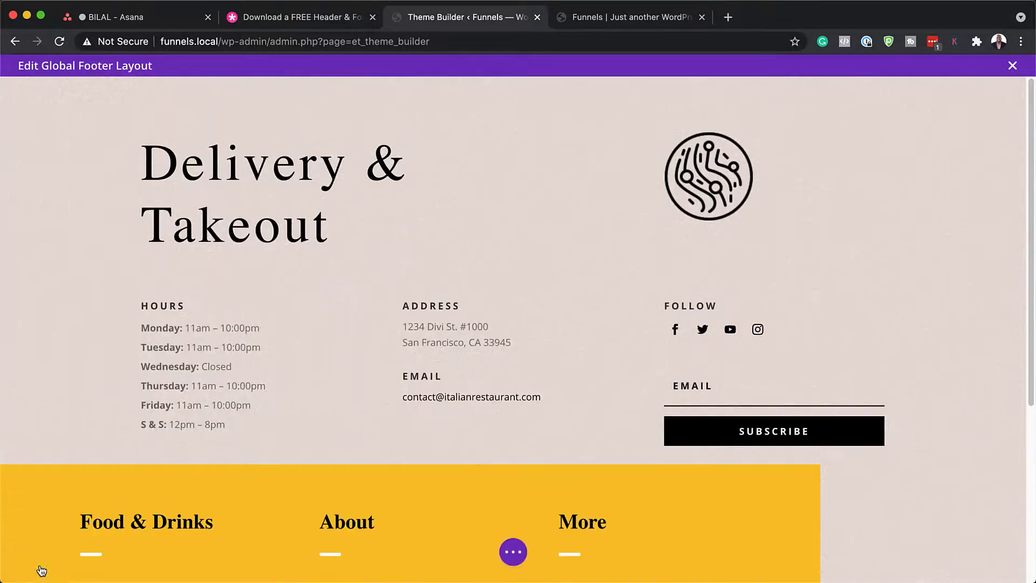
mouse_move(716, 399)
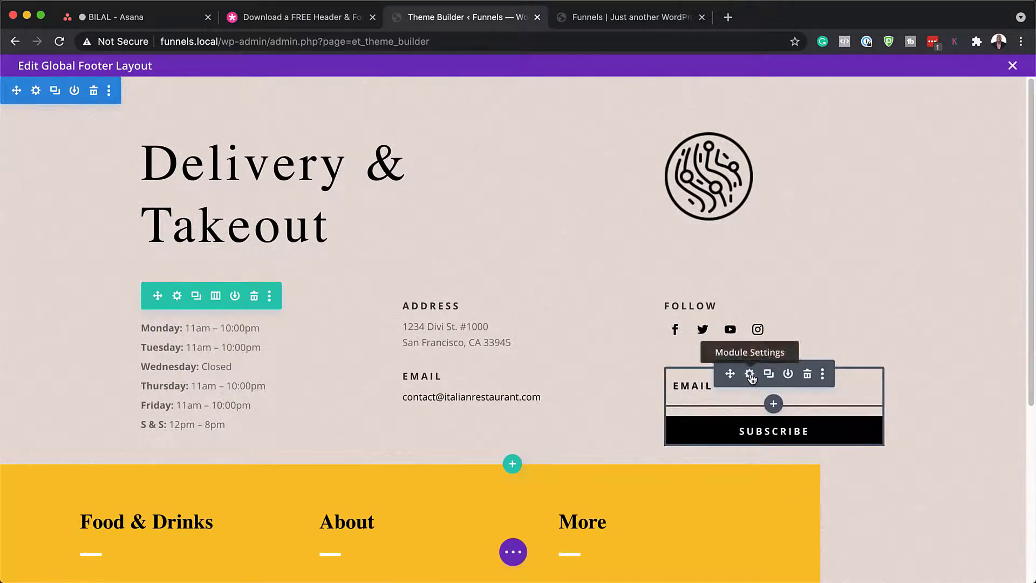
left_click(750, 375)
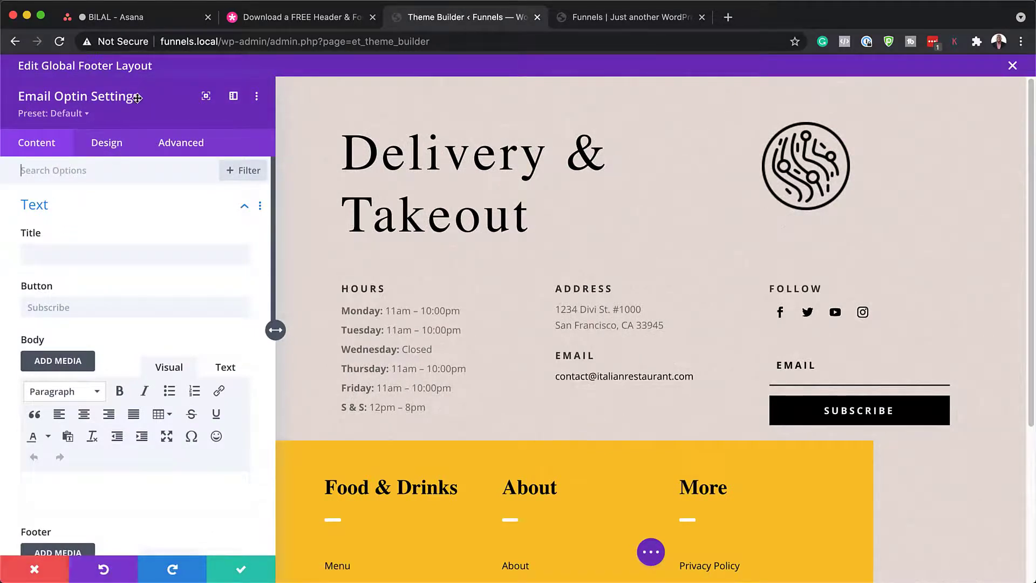
Step: Review the Email Account's MailChimp list and service provider, keeping MailChimp selected
scroll(175, 270, "down", 6)
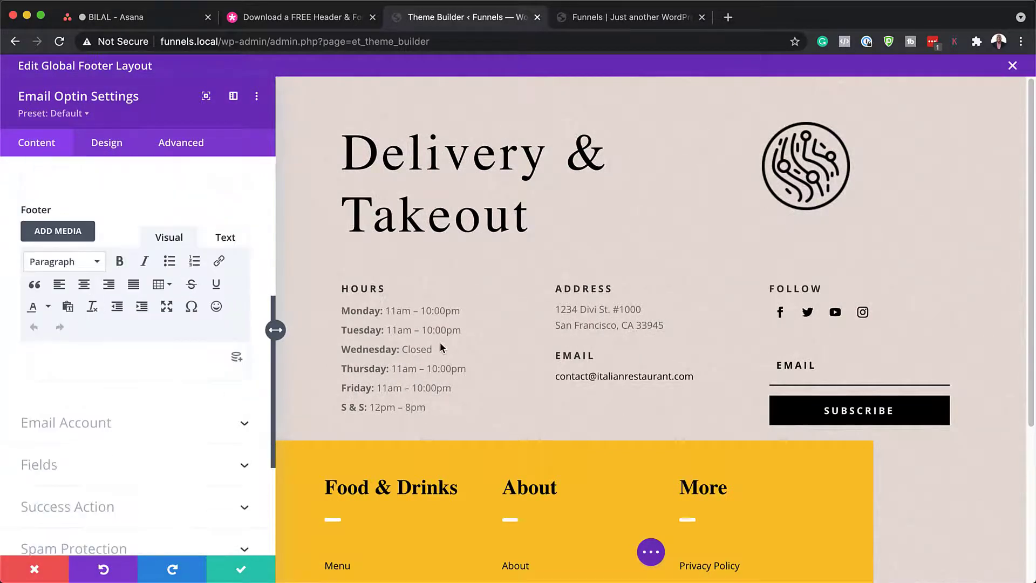
scroll(195, 395, "down", 2)
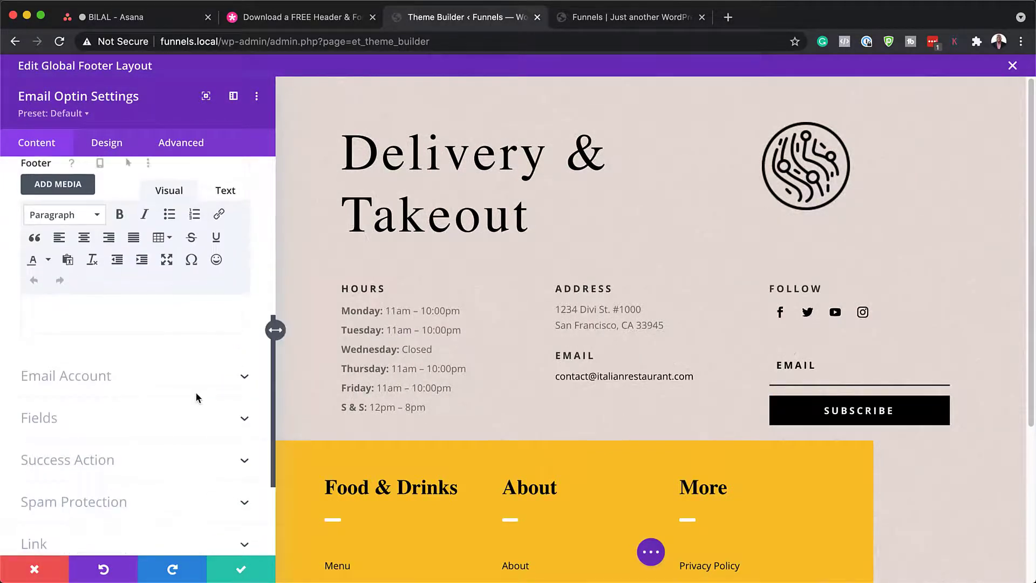
left_click(114, 378)
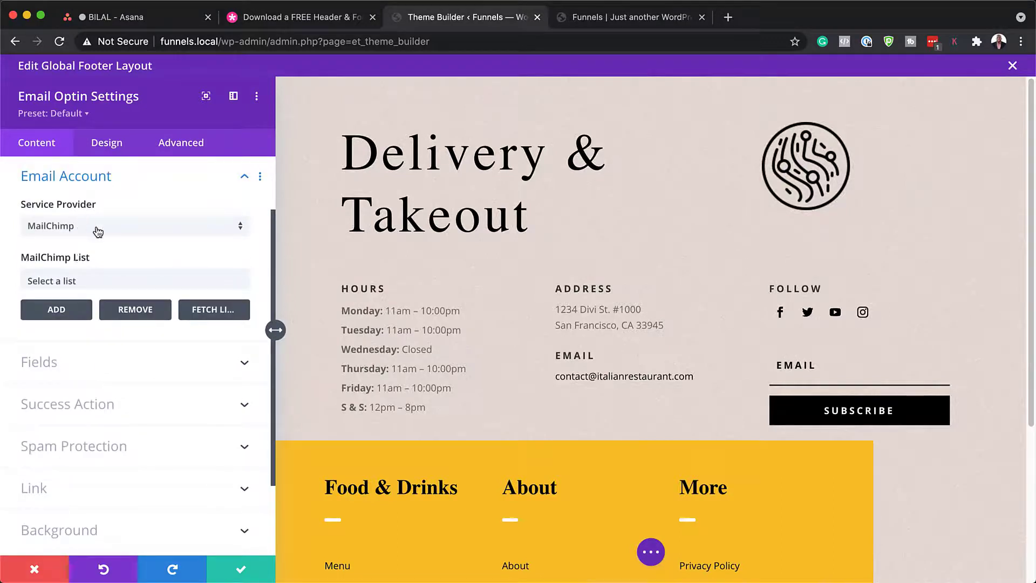
left_click(86, 282)
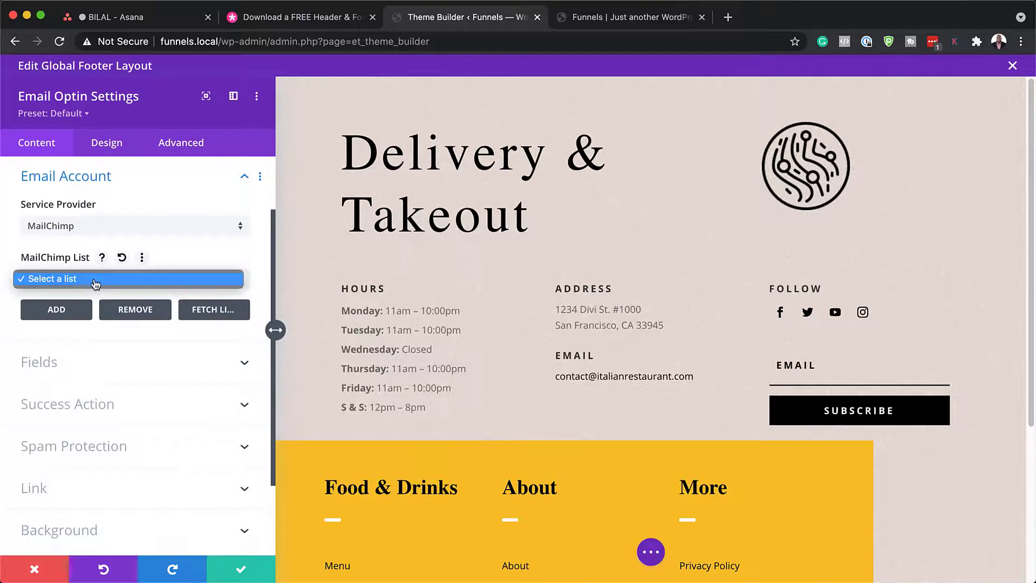
left_click(97, 227)
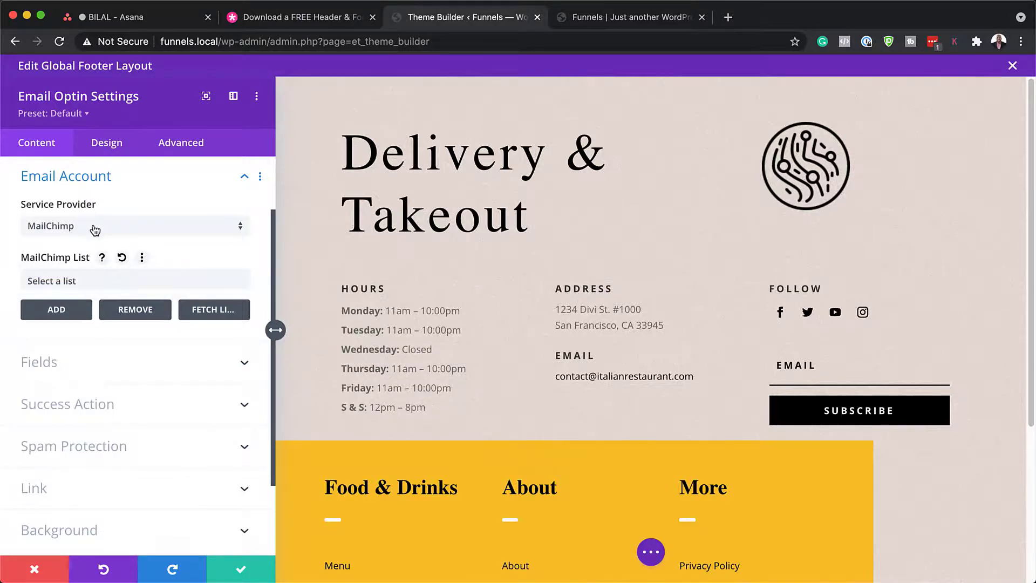
left_click(93, 227)
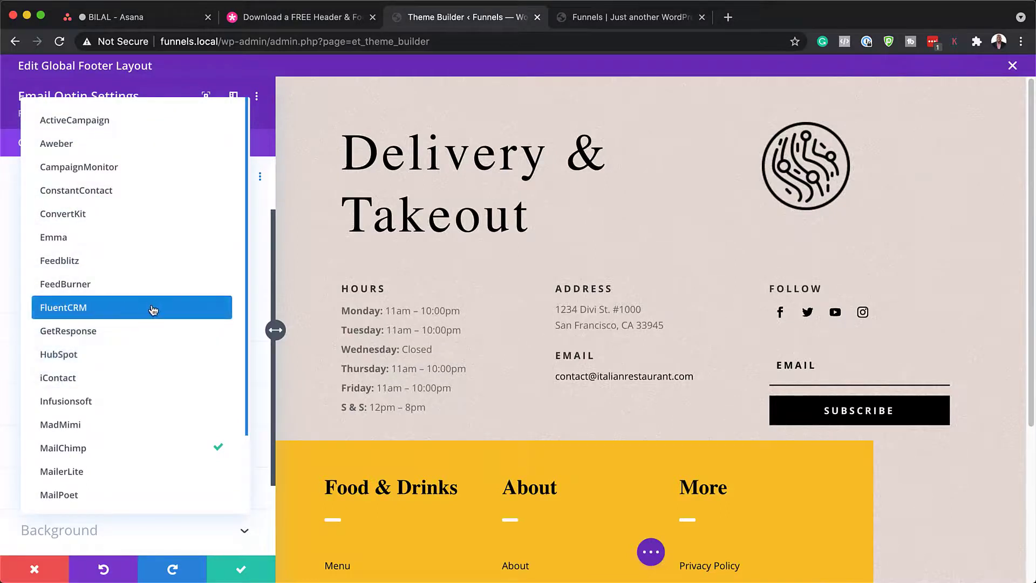
left_click(266, 376)
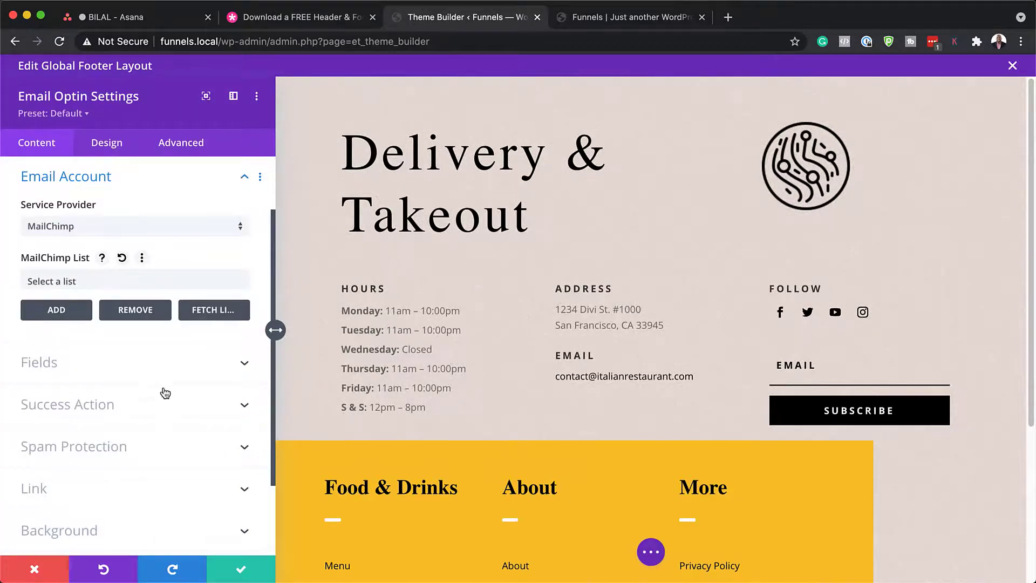
Step: Expand the Email Optin's Success Action options further down the Content tab
scroll(156, 378, "down", 1)
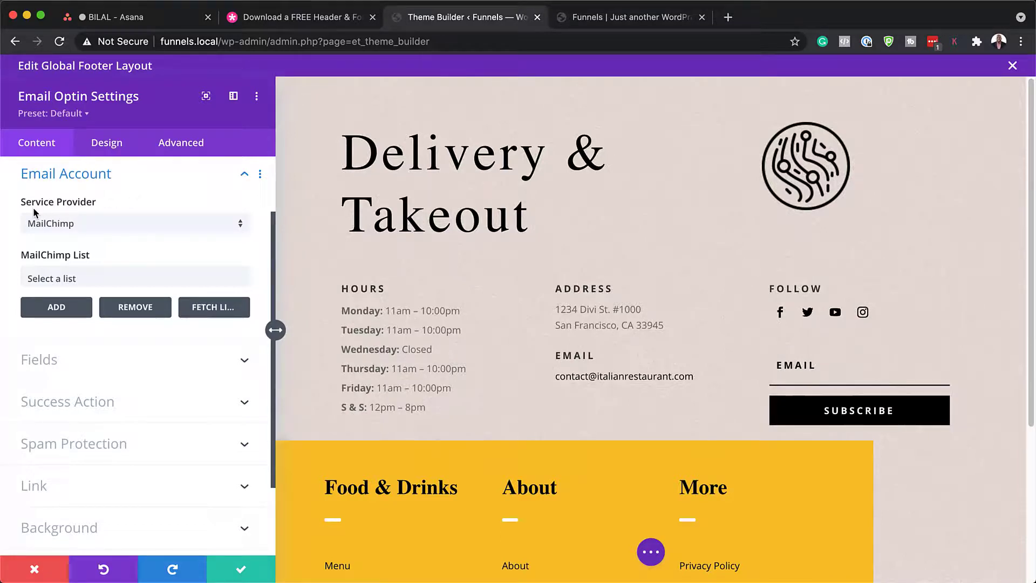
scroll(157, 369, "down", 1)
scroll(157, 370, "down", 3)
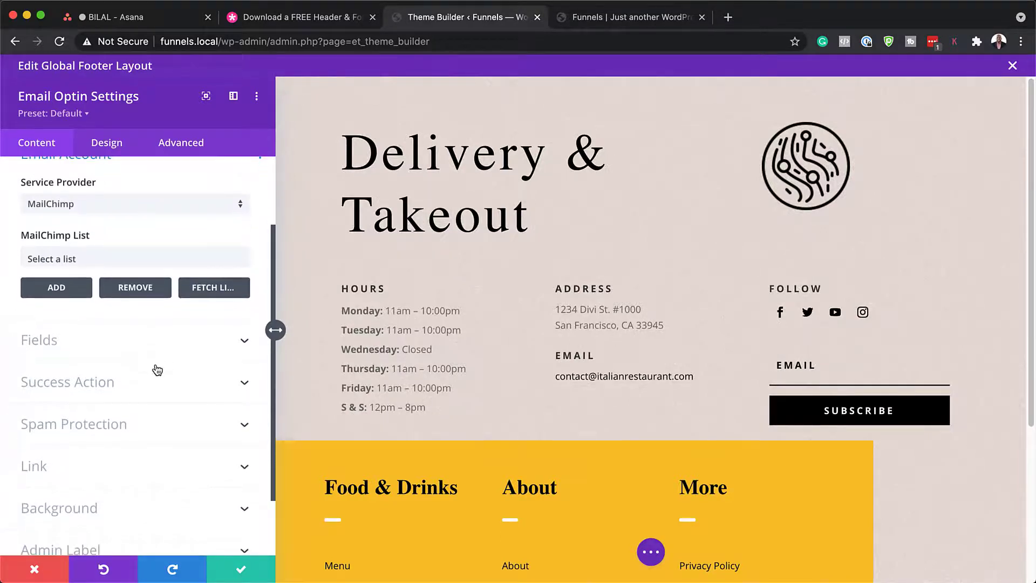
left_click(113, 366)
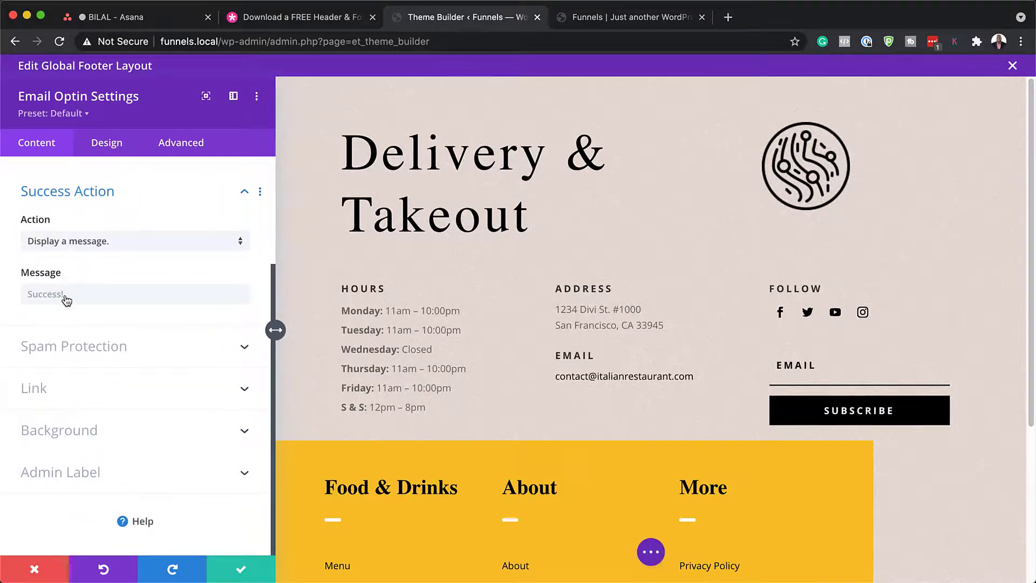
Step: Switch the success action from the 'Success!' message to Redirect to a custom URL
left_click(26, 296)
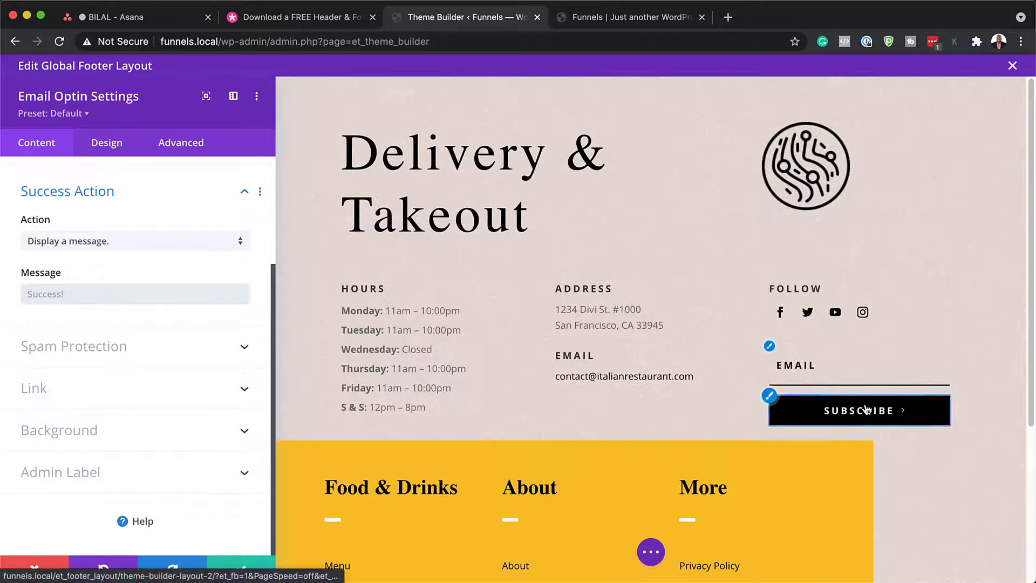
left_click(115, 240)
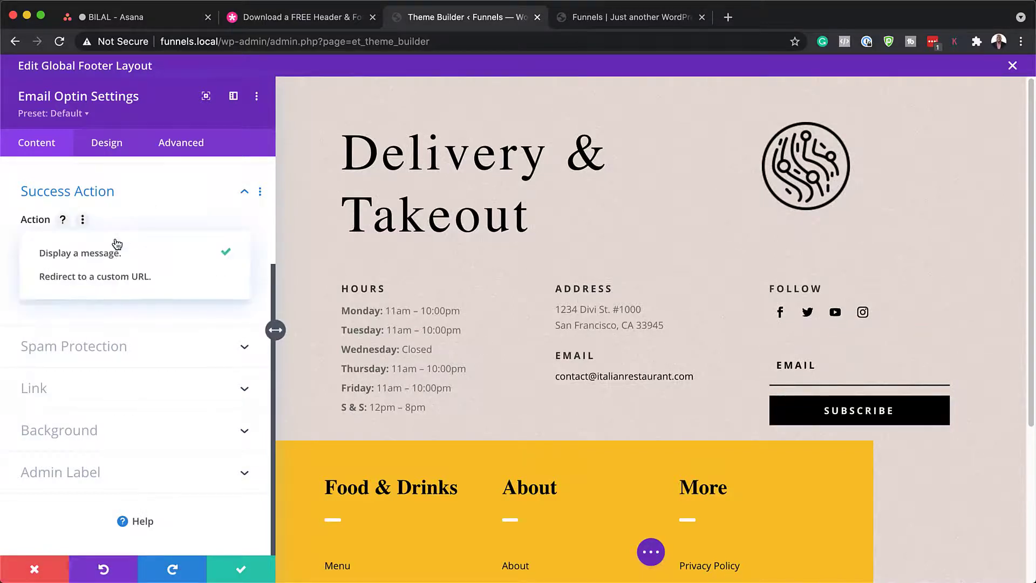
left_click(137, 280)
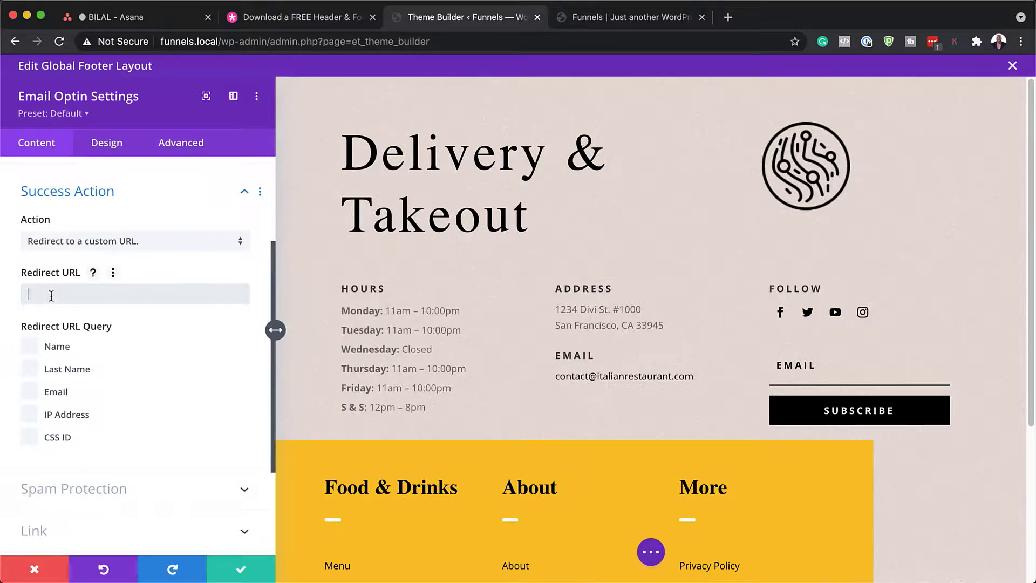
scroll(124, 353, "down", 5)
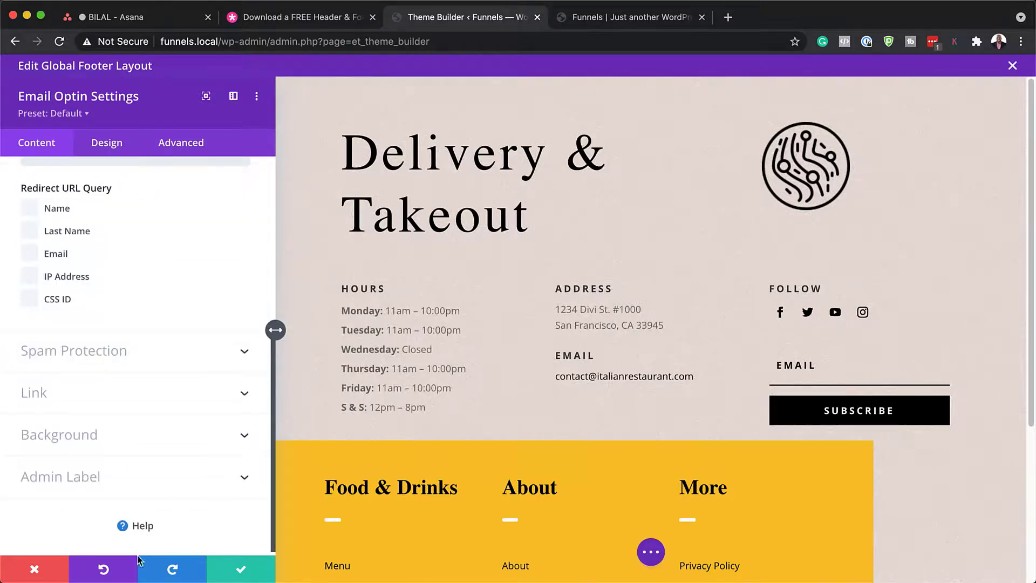
Step: Try red, blue, purple and black links-row backgrounds, then discard to keep it yellow
left_click(34, 570)
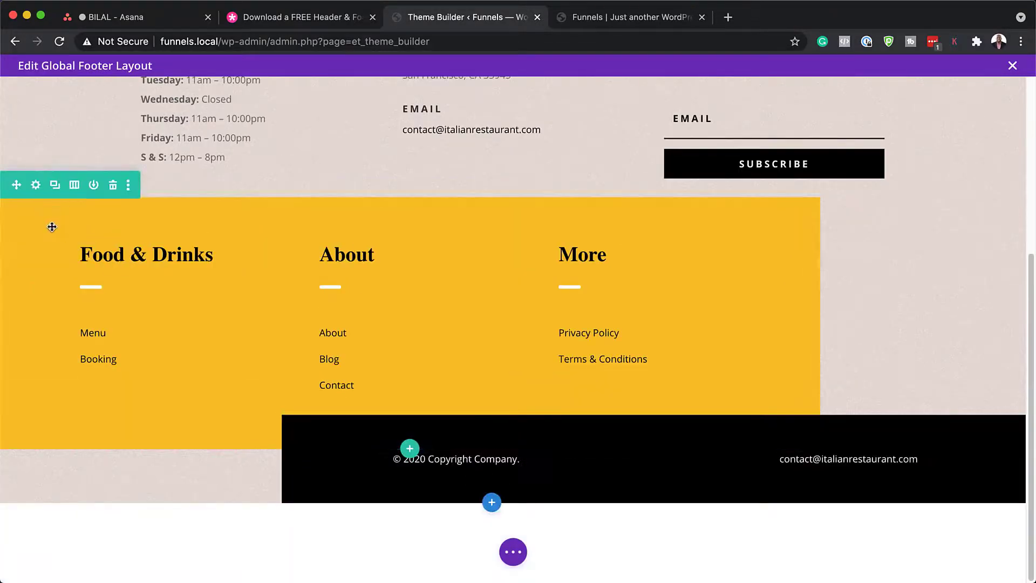
left_click(36, 185)
scroll(93, 426, "down", 2)
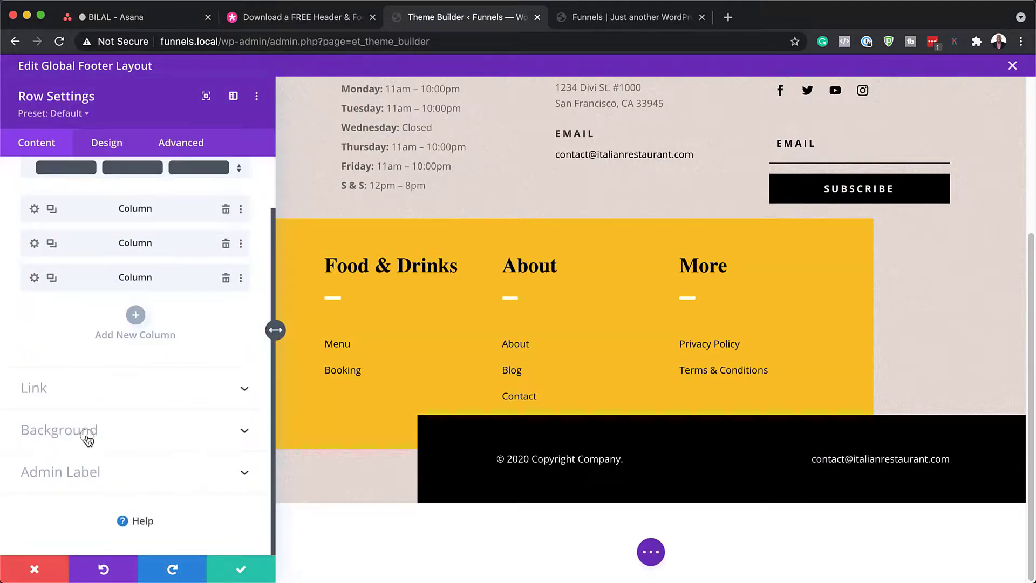
left_click(86, 435)
left_click(112, 440)
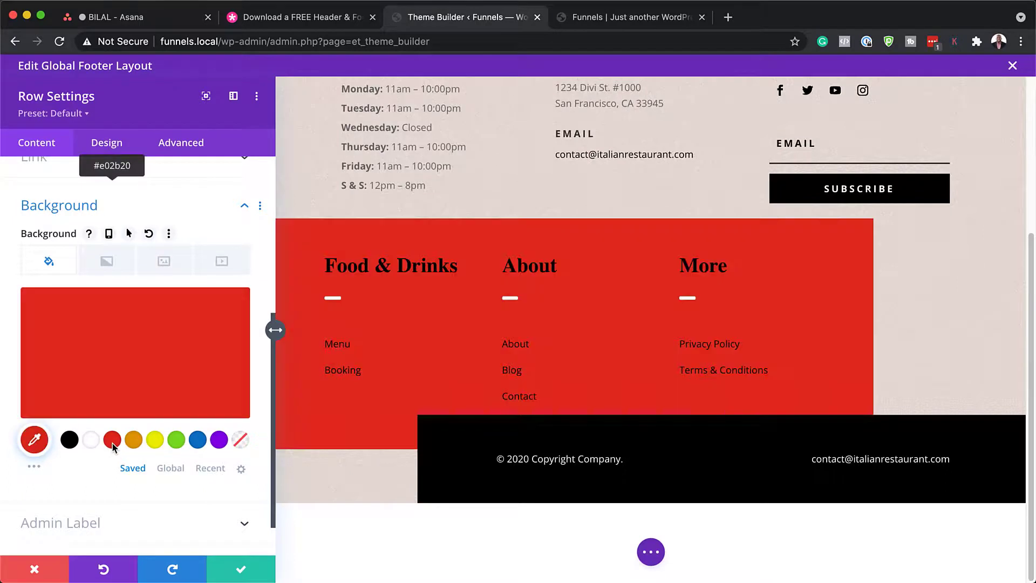
left_click(198, 439)
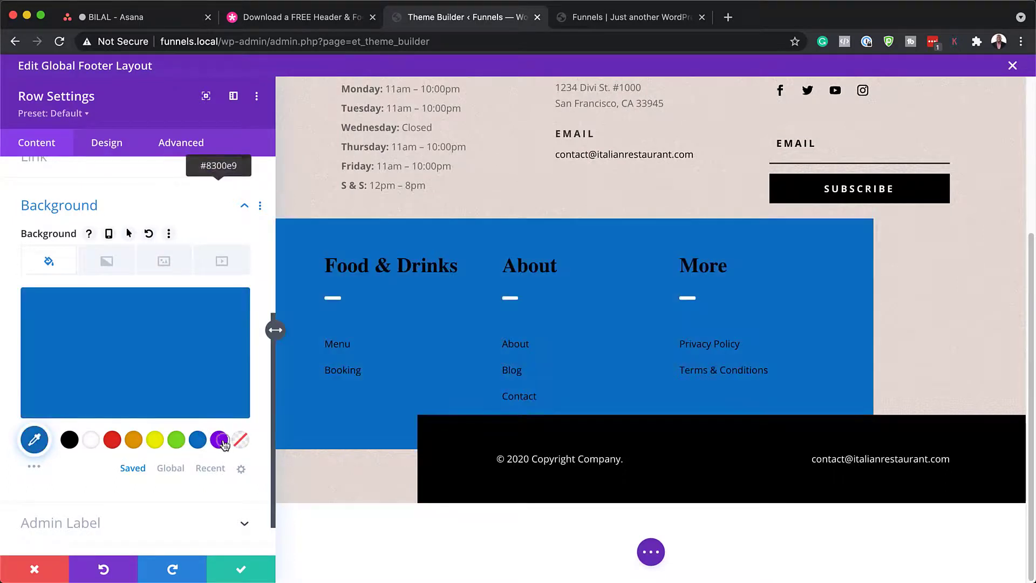
left_click(219, 439)
left_click(70, 441)
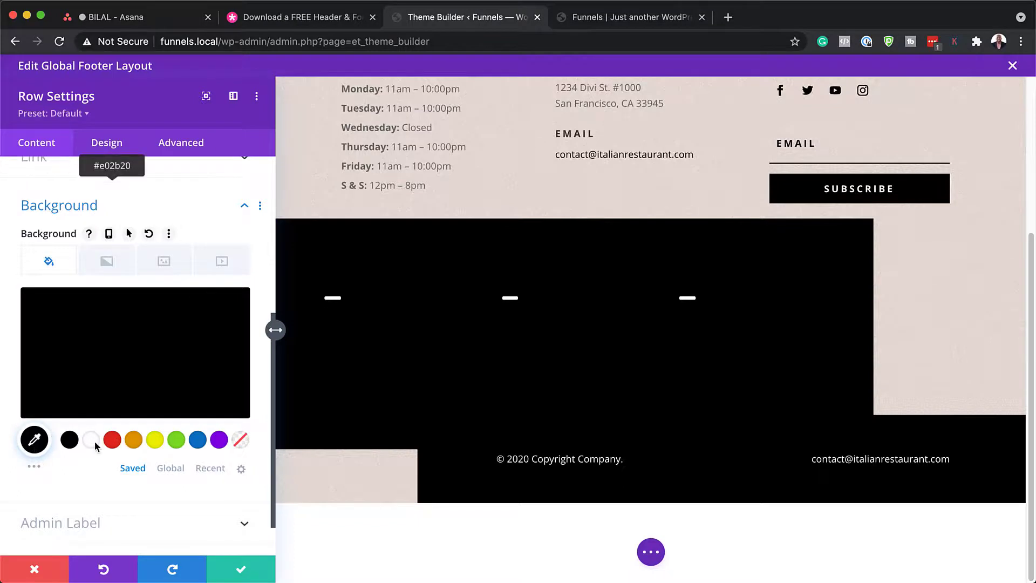
left_click(34, 570)
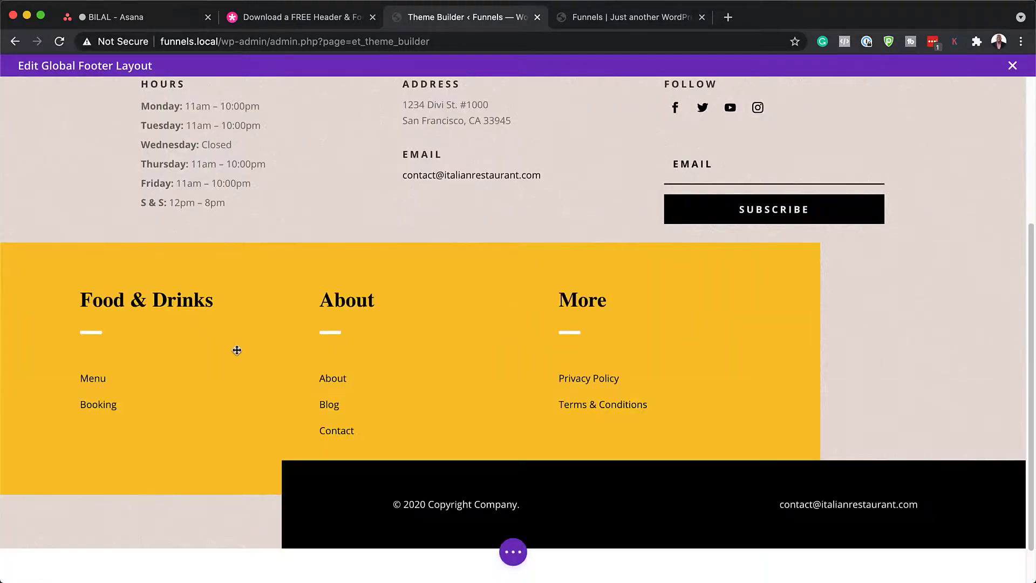
mouse_move(124, 377)
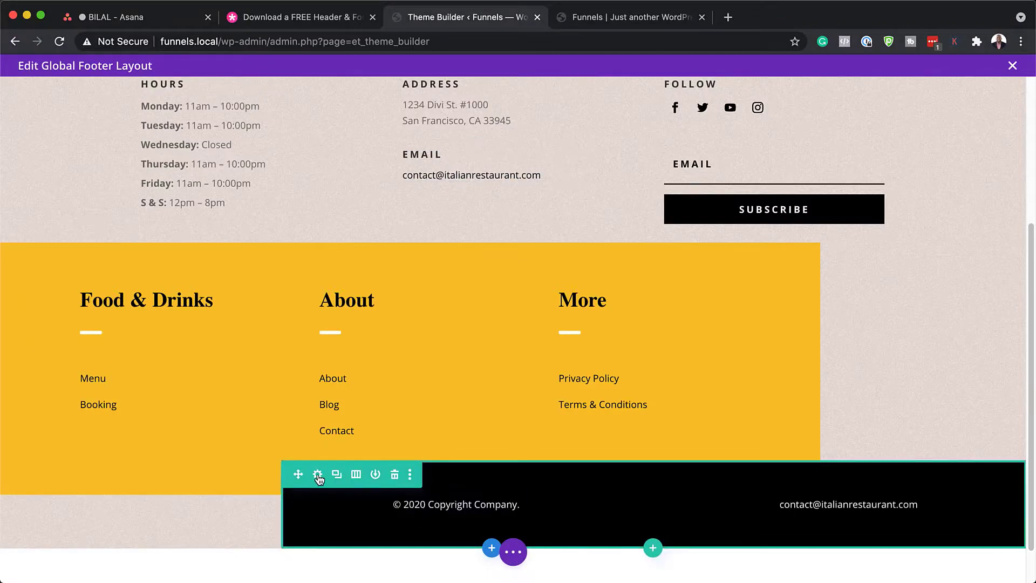
left_click(317, 474)
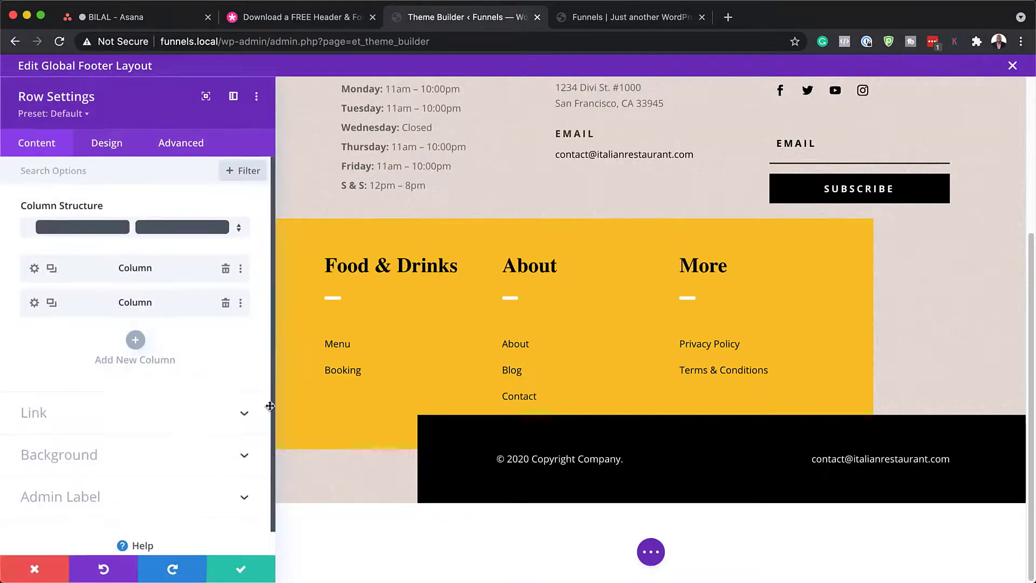
left_click(89, 456)
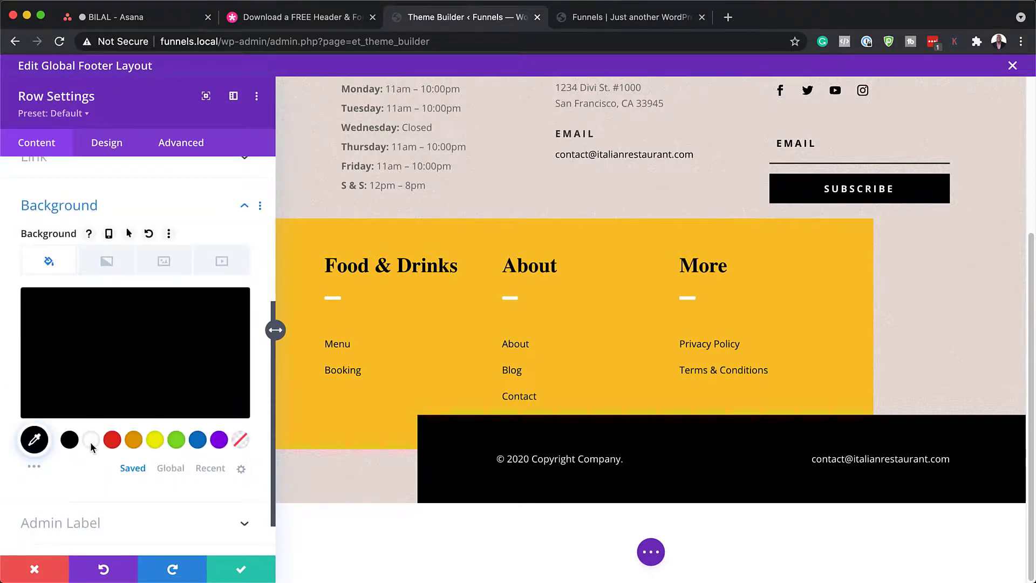
left_click(92, 442)
left_click(133, 440)
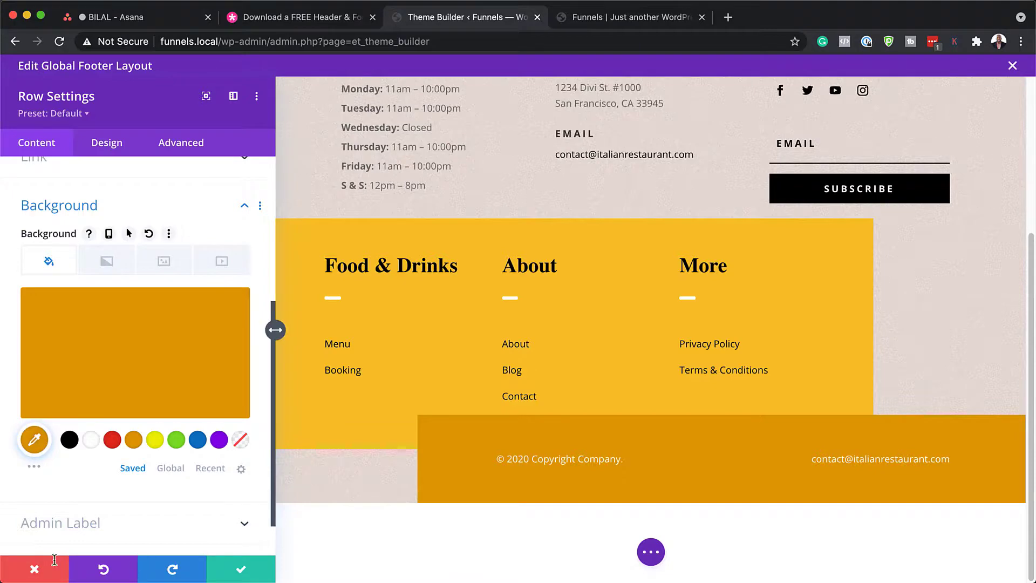
left_click(35, 569)
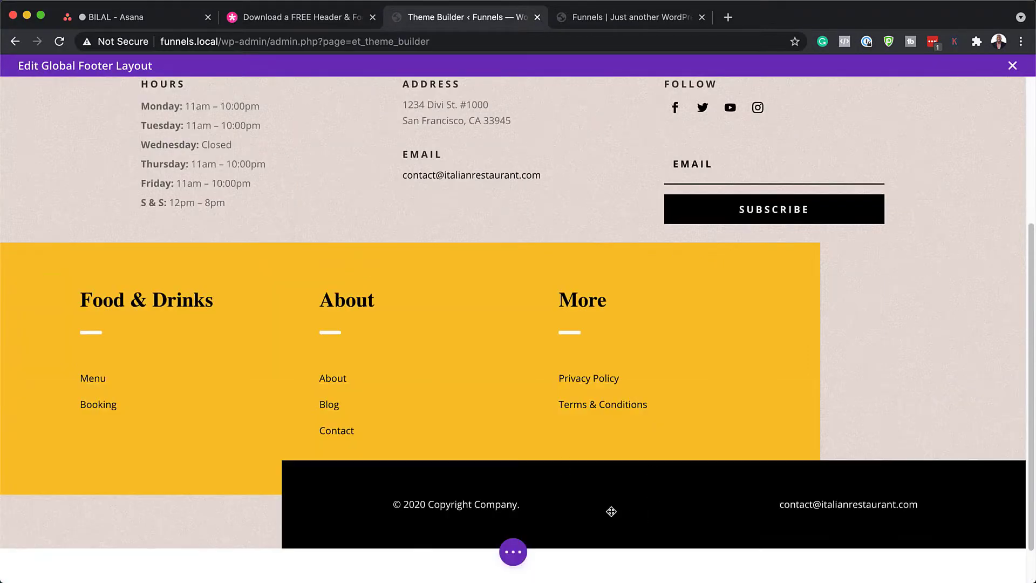
mouse_move(422, 512)
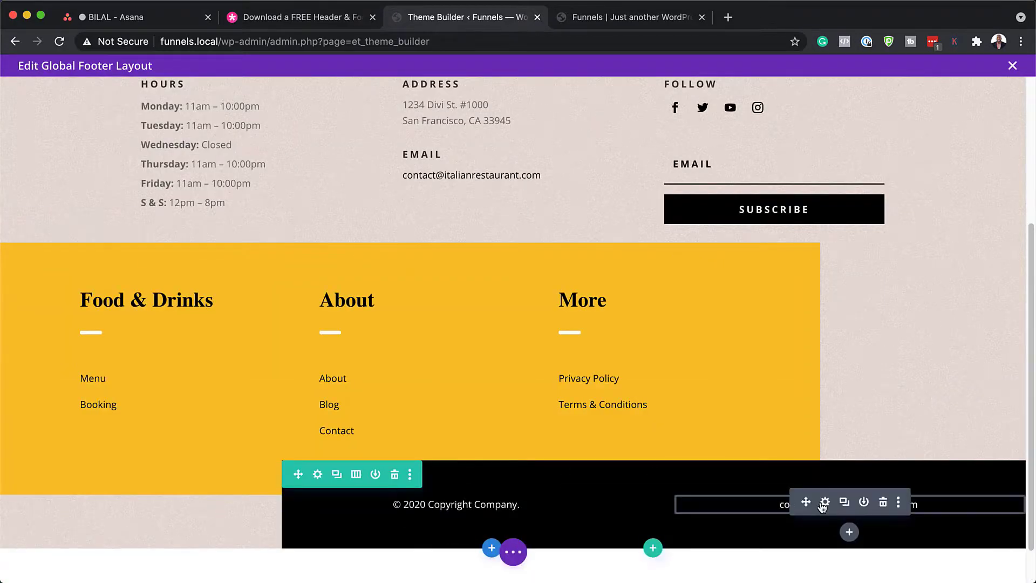
left_click(826, 503)
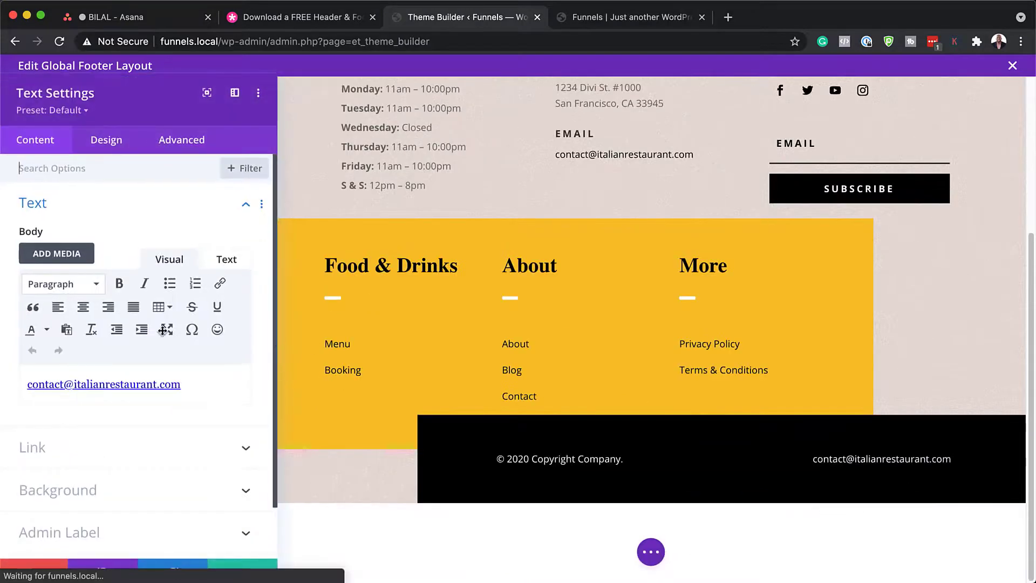
left_click(116, 148)
left_click(86, 218)
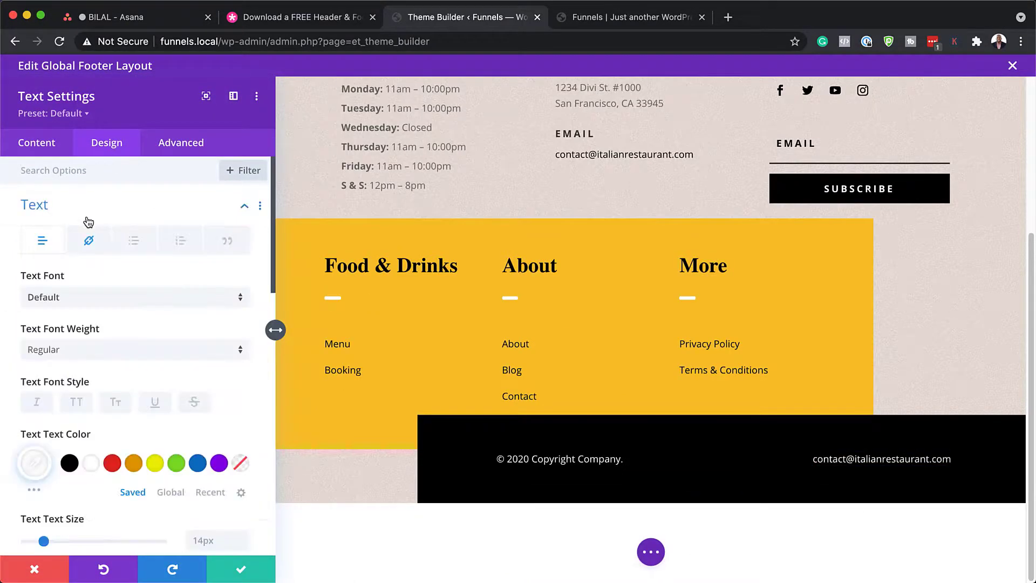
left_click(90, 242)
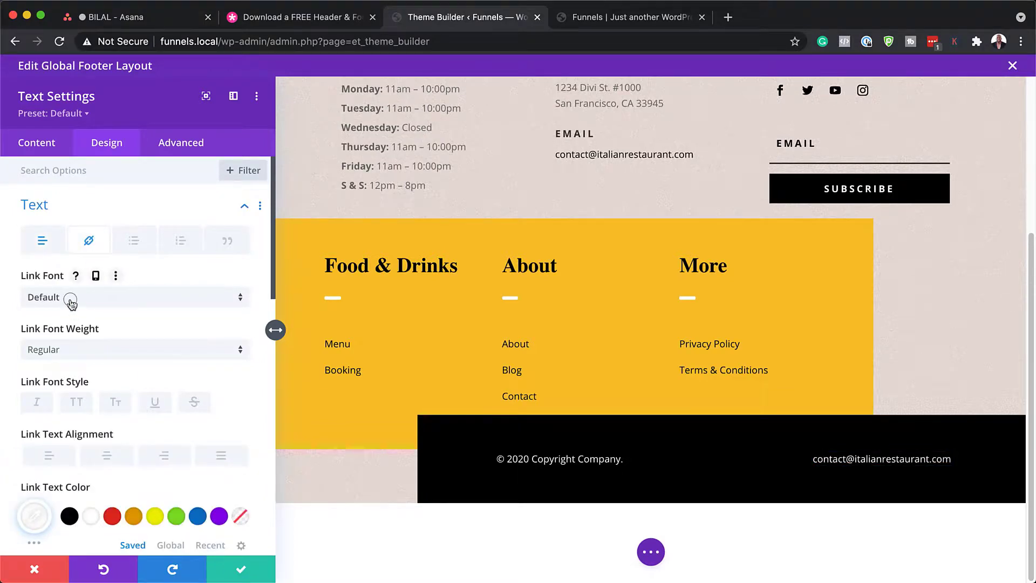
left_click(71, 299)
left_click(82, 236)
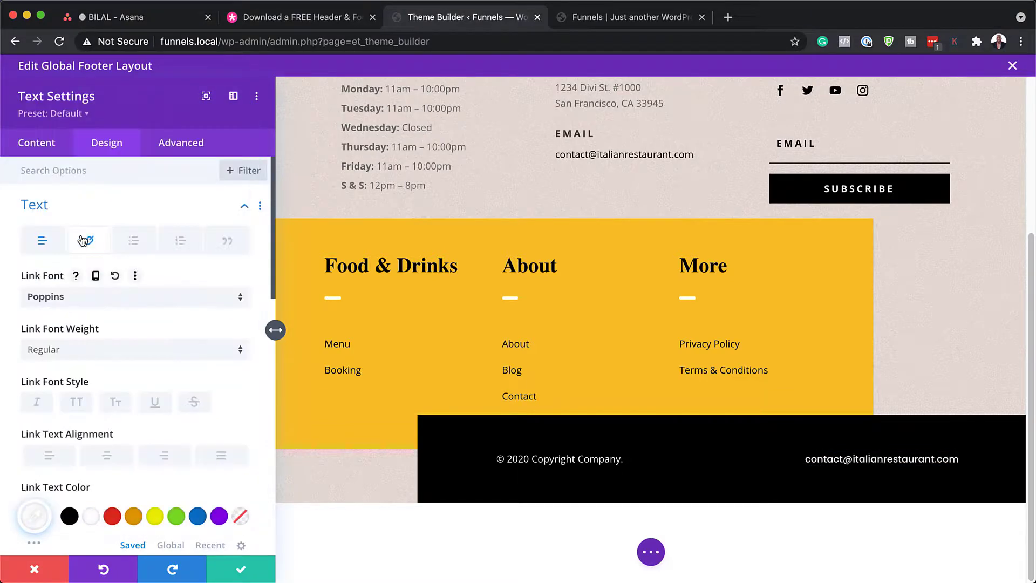
left_click(157, 516)
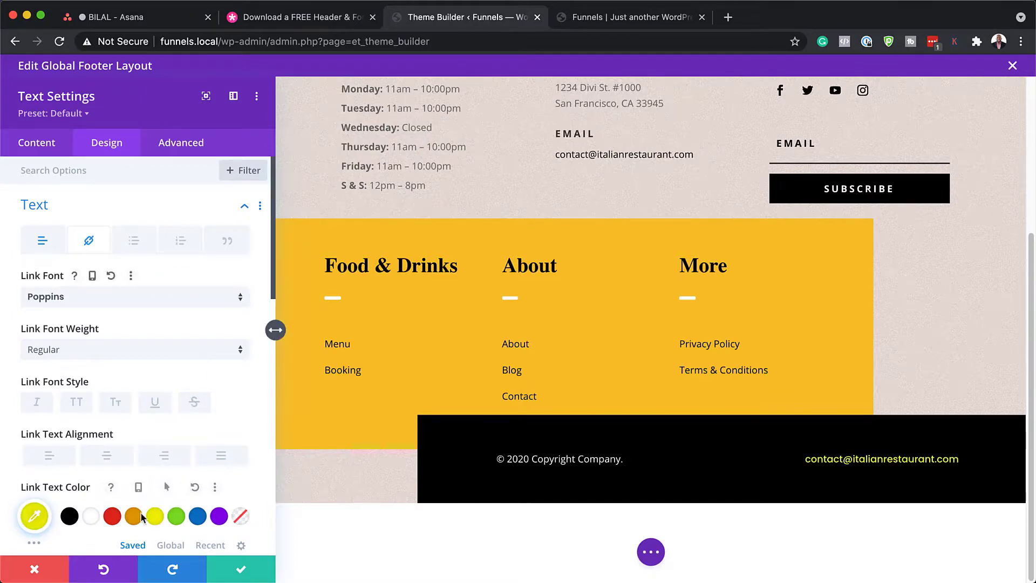
left_click(40, 572)
scroll(694, 371, "up", 5)
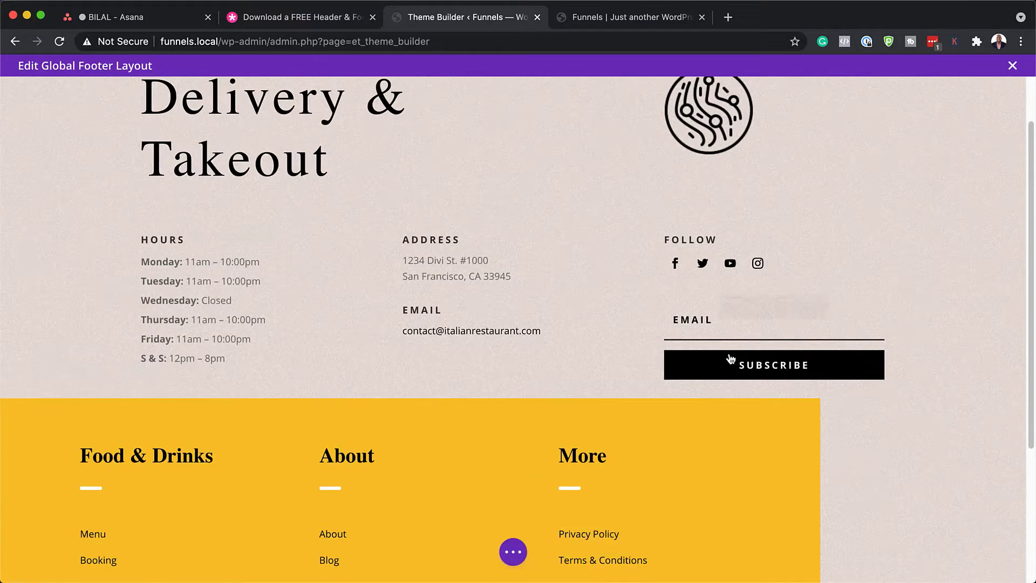
Step: Leave the footer editor and check the full-screen navigation menu on the live Italian page
left_click(1012, 66)
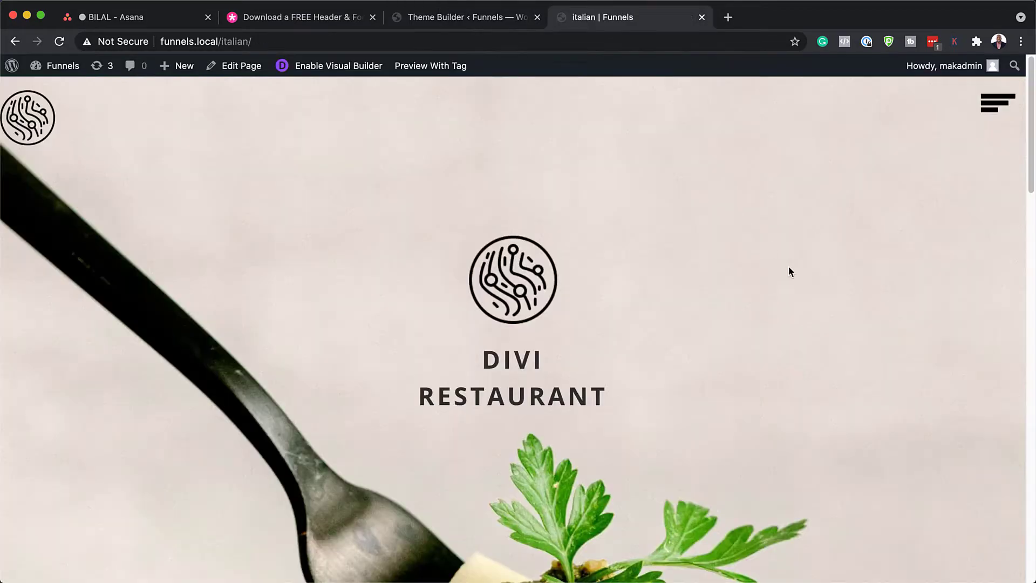
left_click(998, 104)
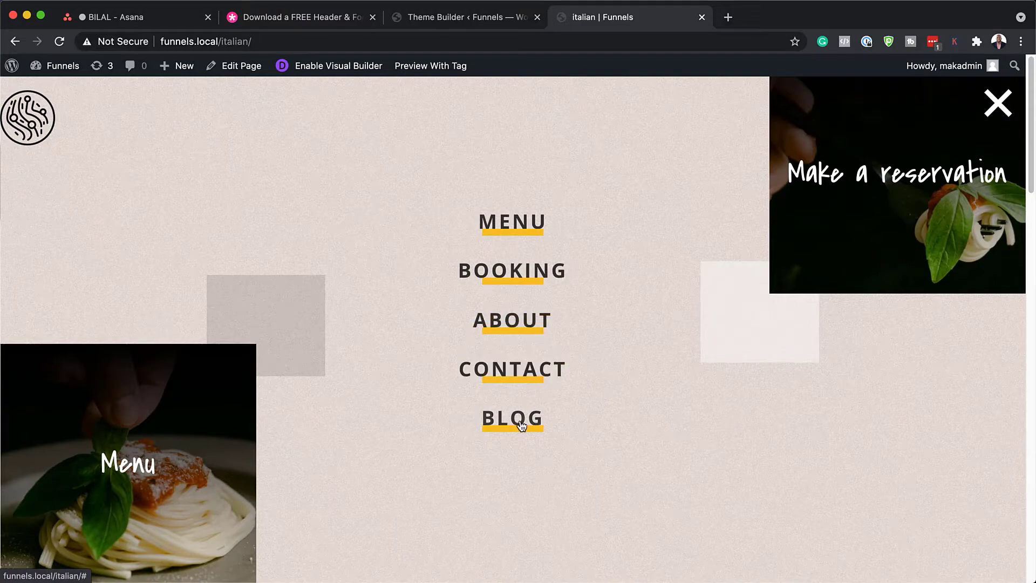
left_click(998, 103)
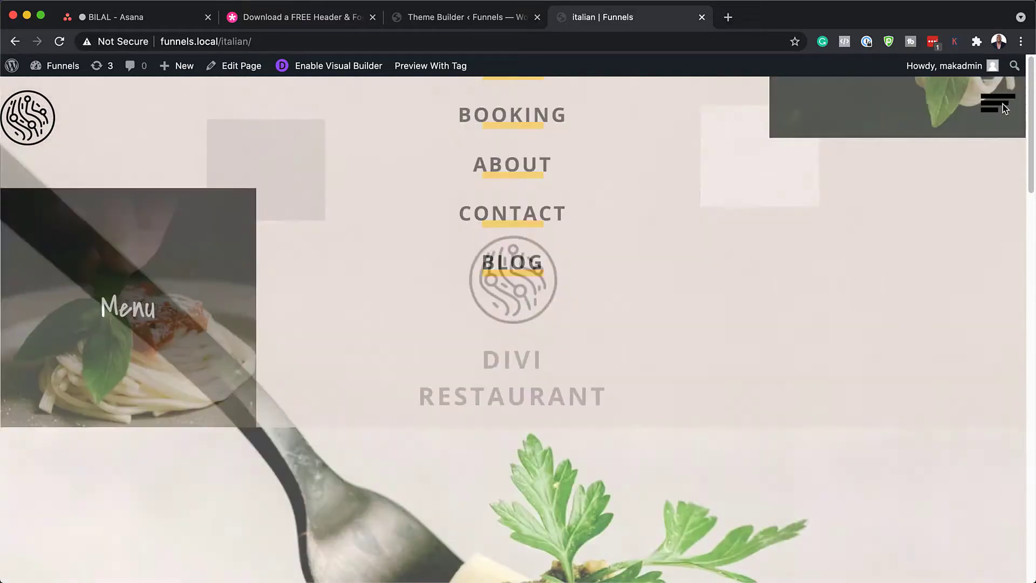
Step: Scroll down to inspect the new Delivery & Takeout footer, then back up
scroll(790, 296, "down", 15)
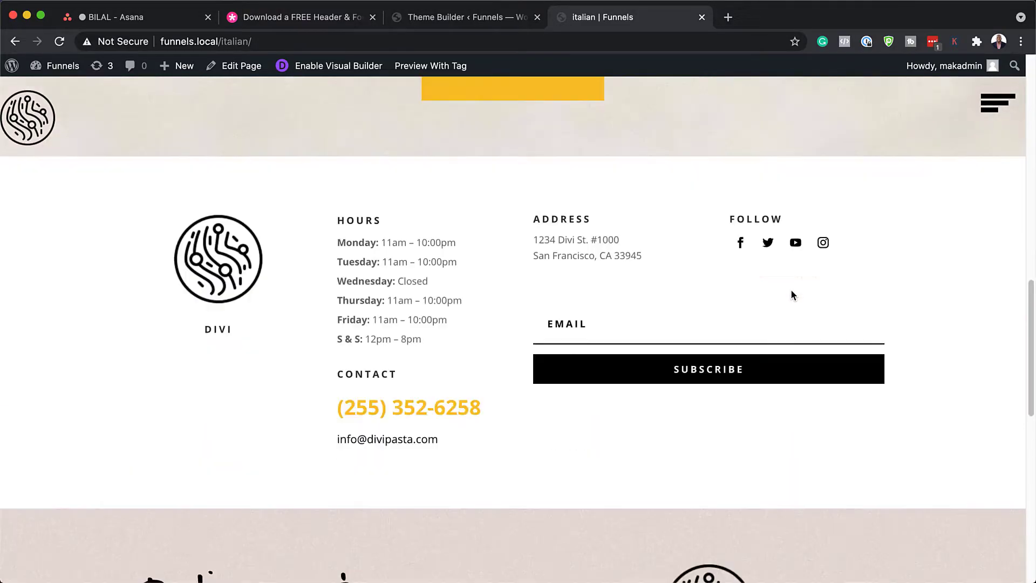
scroll(792, 295, "down", 5)
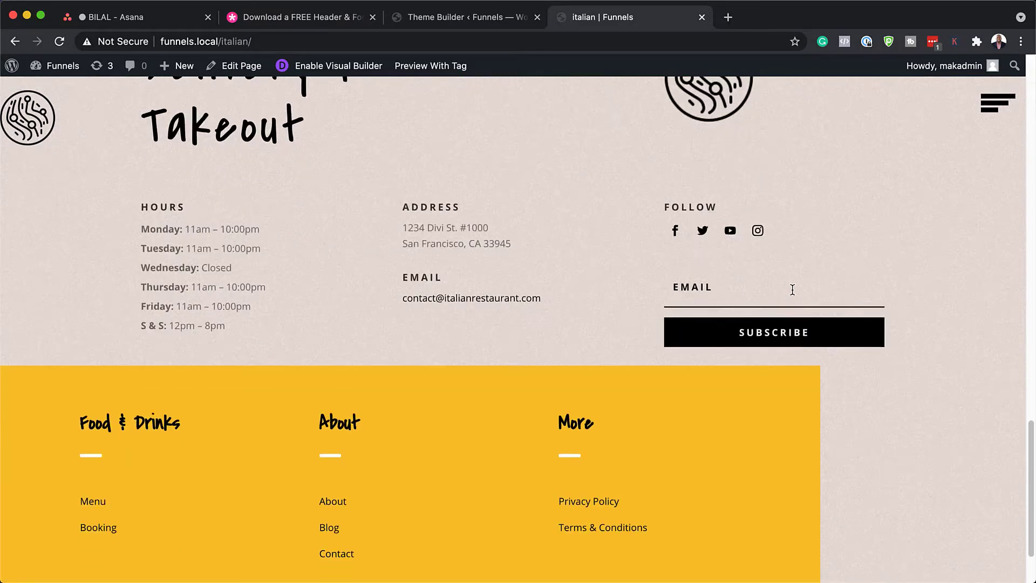
scroll(540, 292, "down", 2)
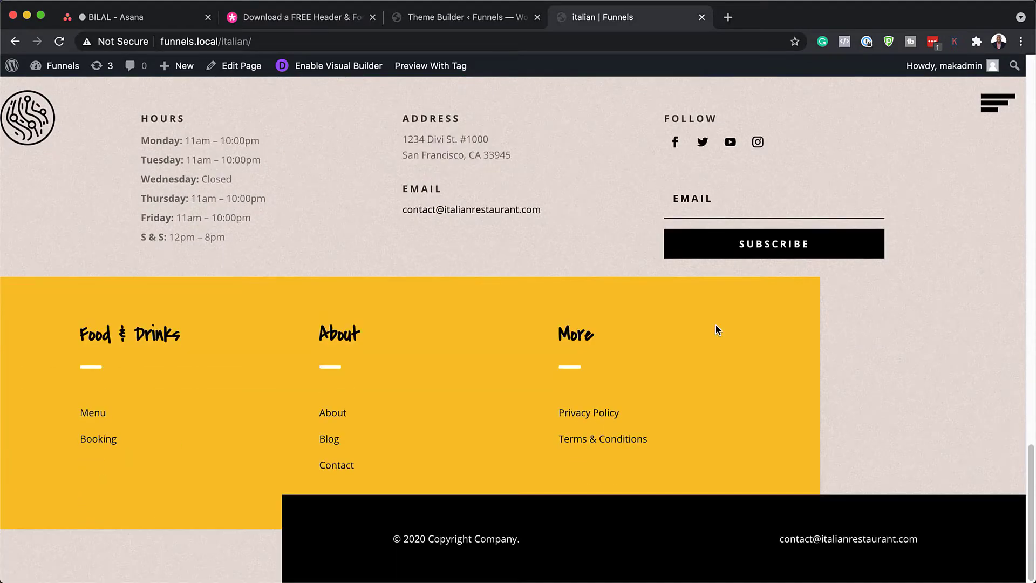
scroll(715, 329, "up", 10)
scroll(718, 330, "up", 15)
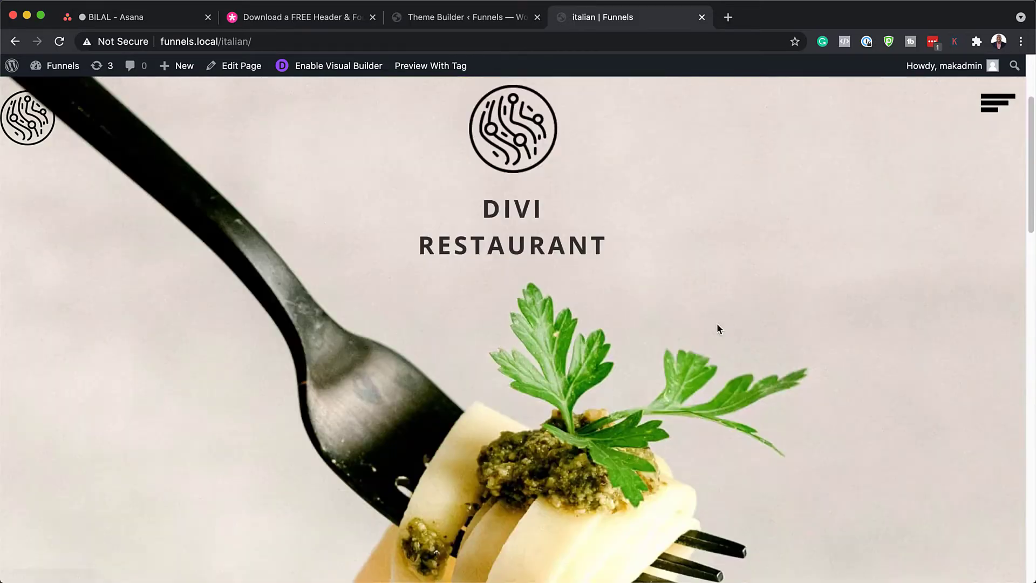